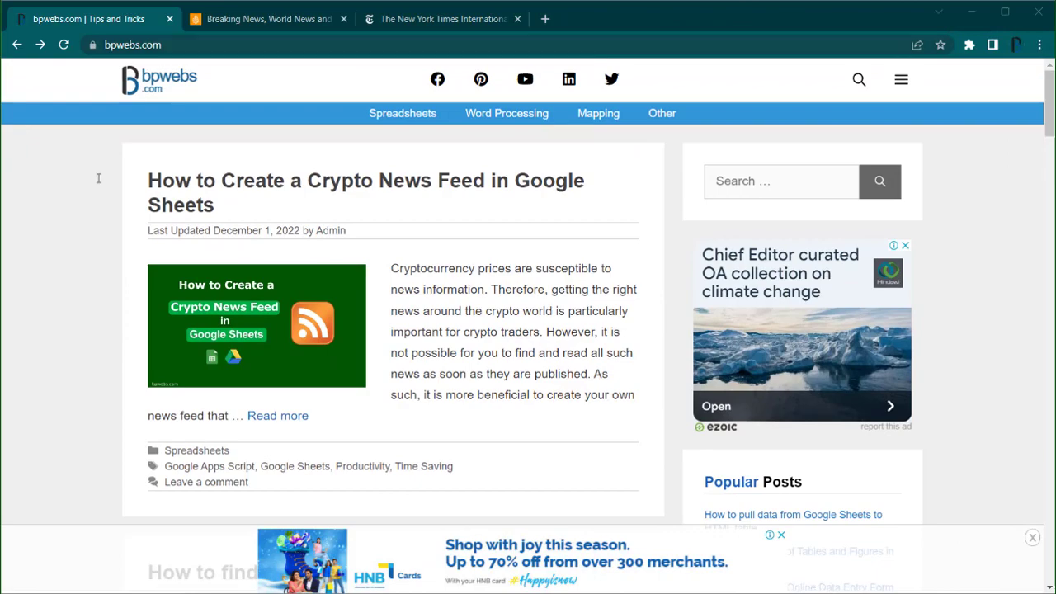
# Open the bpwebs.com RSS feed by adding /feed to the site's address.
pyautogui.click(206, 44)
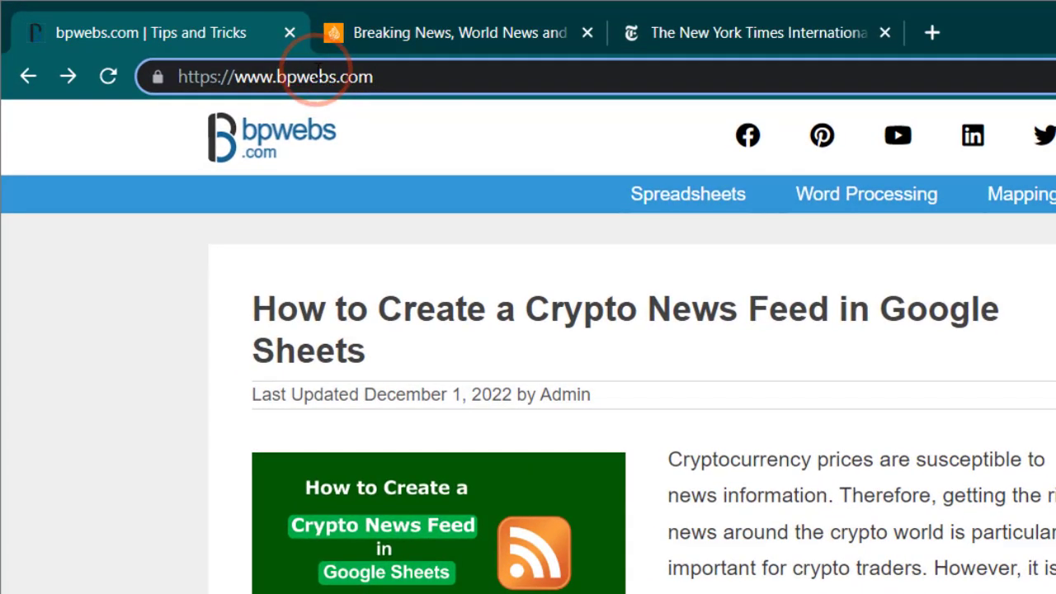
pyautogui.write('/feed')
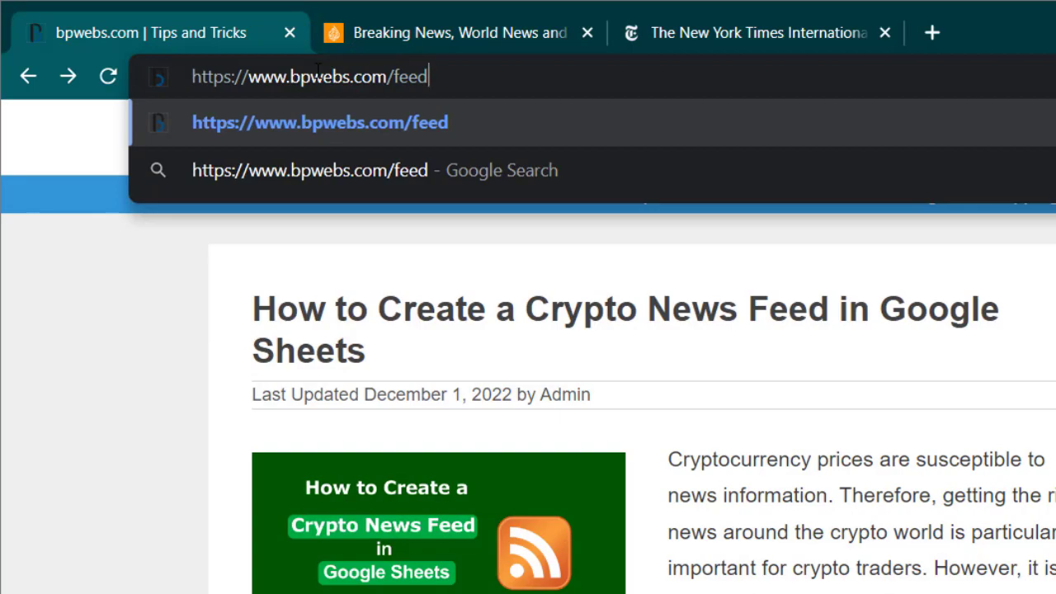
pyautogui.press('Return')
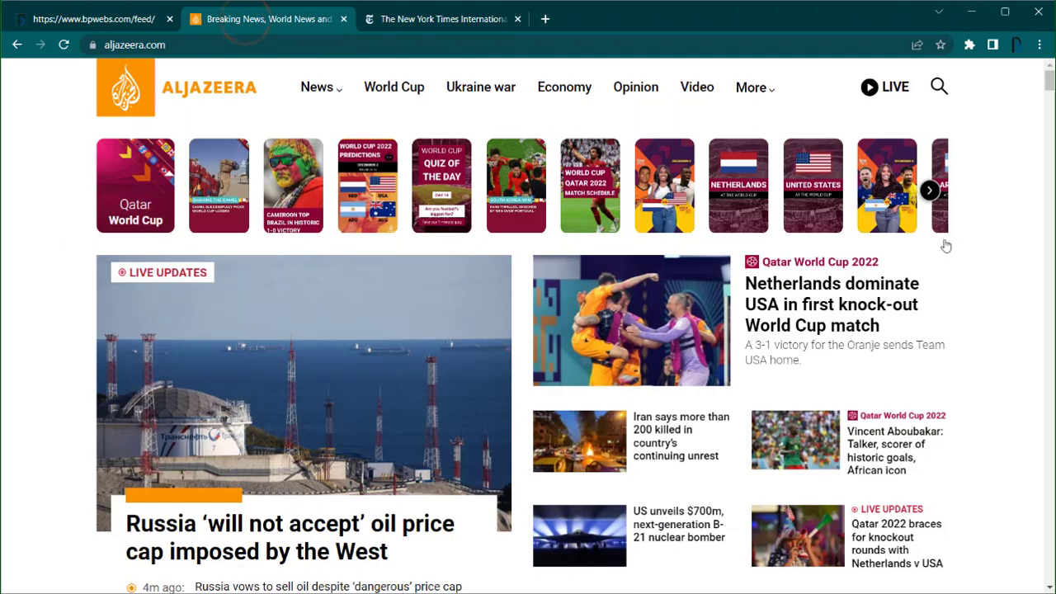
# Open the Al Jazeera English RSS feed linked in the site's page footer.
pyautogui.scroll(-4, 947, 244)
pyautogui.scroll(-20, 946, 244)
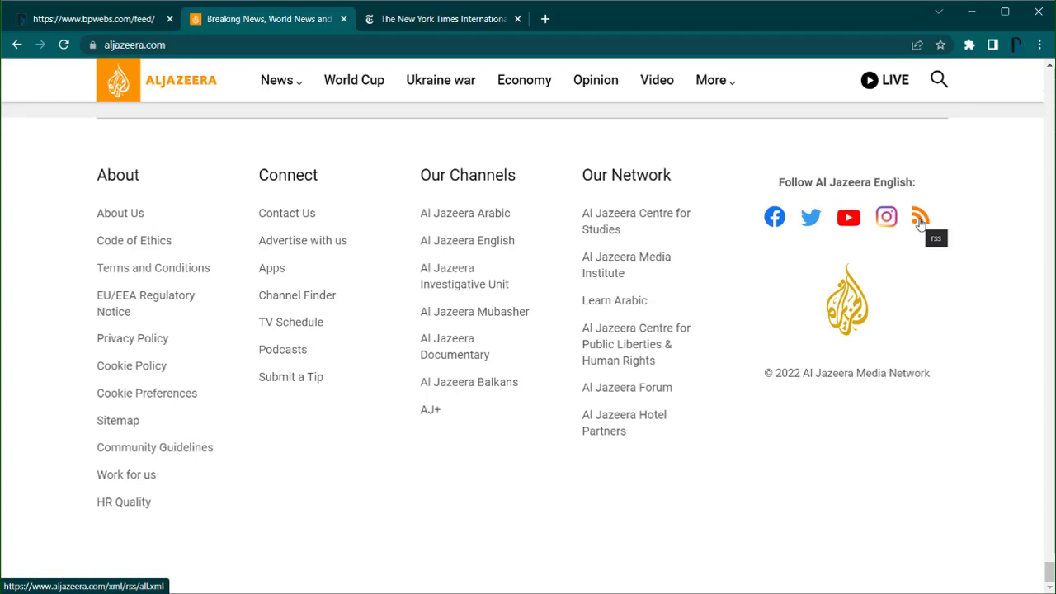
pyautogui.click(920, 218)
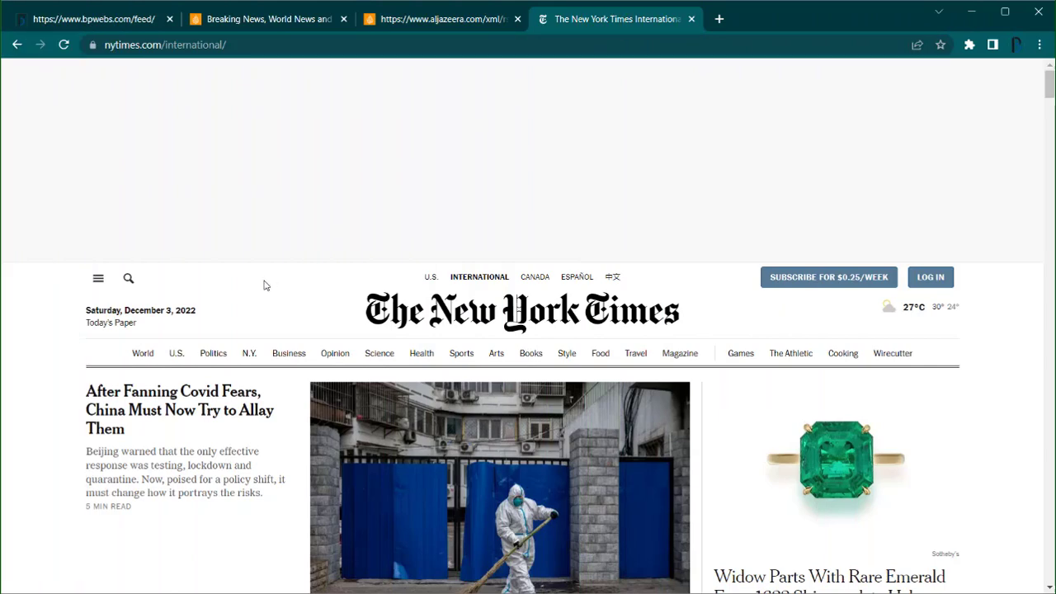
# View the page source of The New York Times International home page.
pyautogui.rightClick(264, 285)
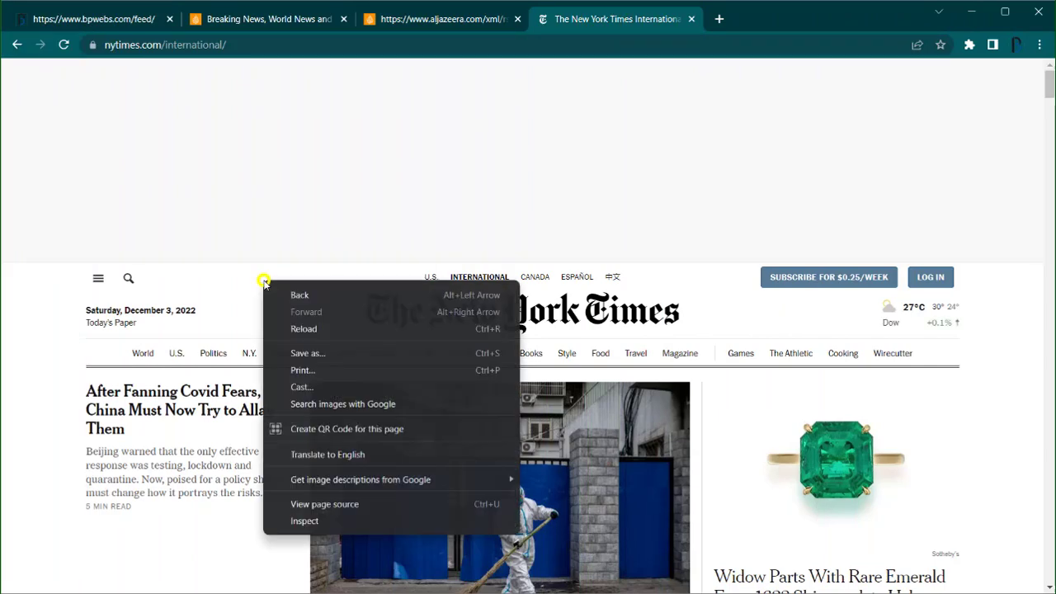
pyautogui.click(314, 504)
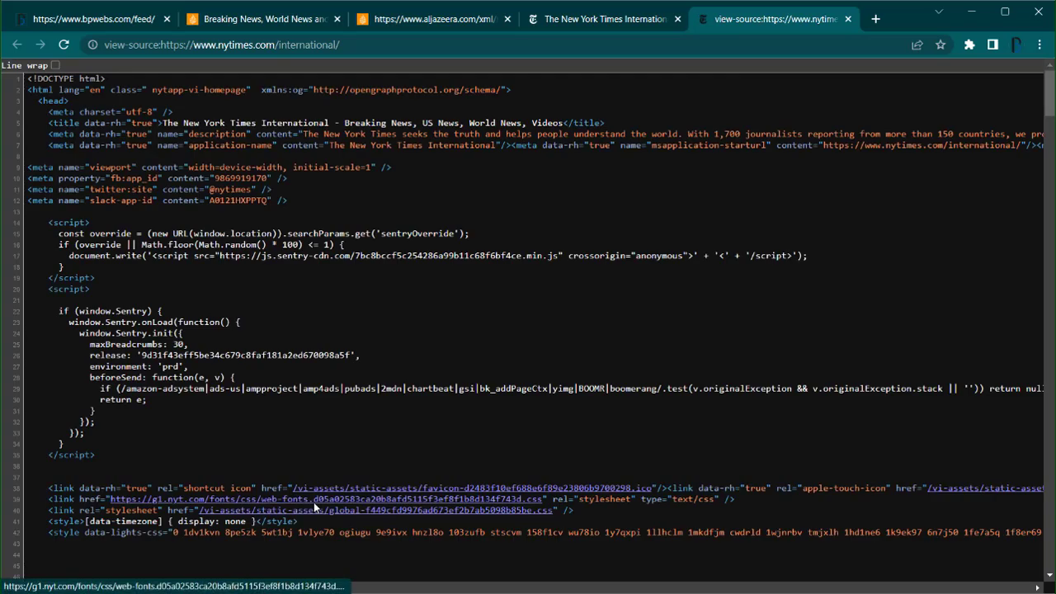
pyautogui.click(403, 332)
# Search the page source for "rss" and open the linked HomePage.xml feed.
pyautogui.hotkey('ctrl', 'f')
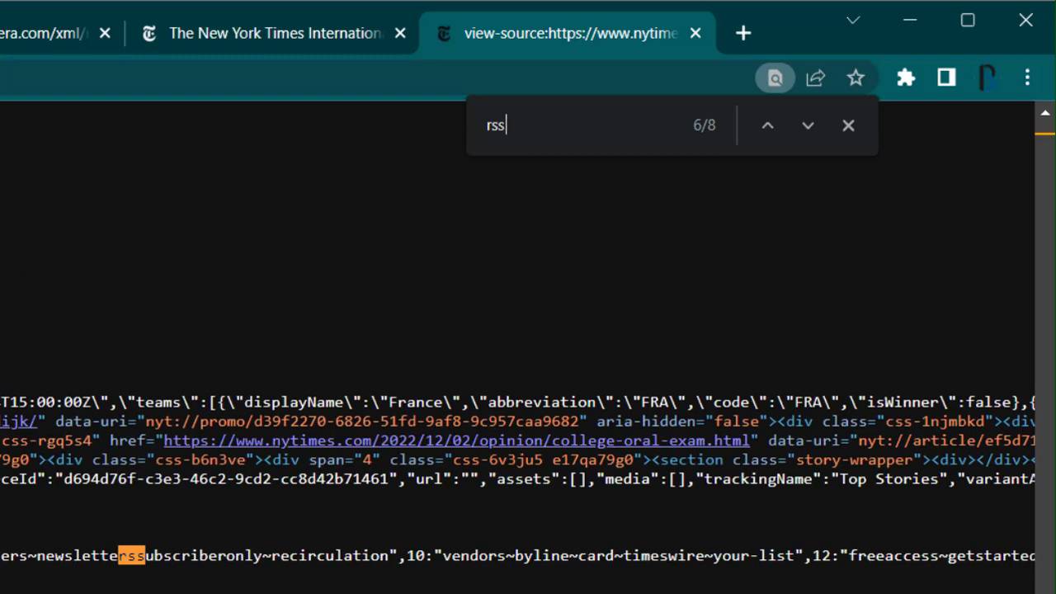
pyautogui.press('Return')
pyautogui.press('Return')
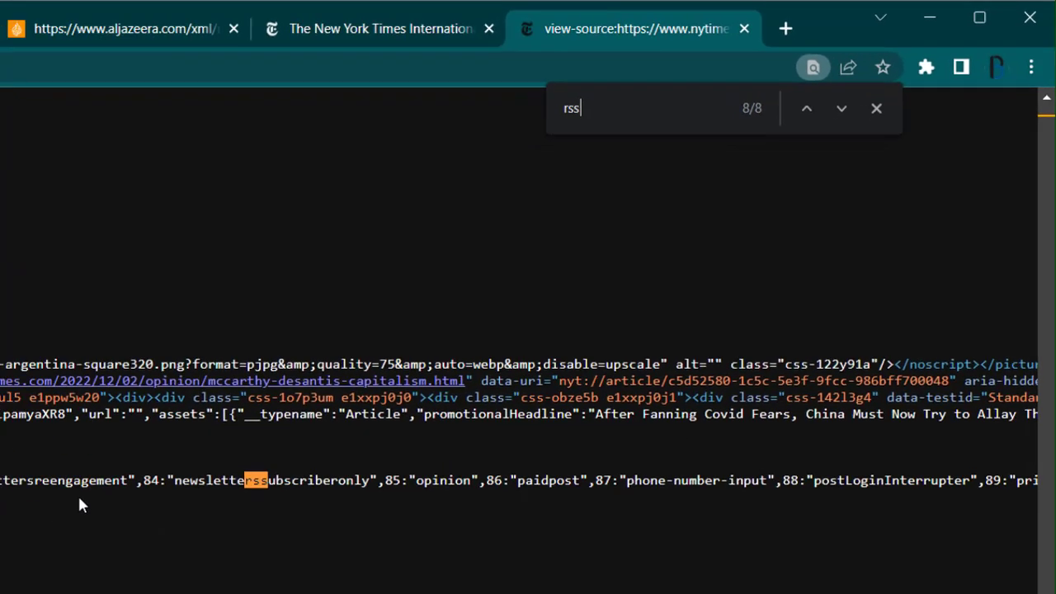
pyautogui.press('Return')
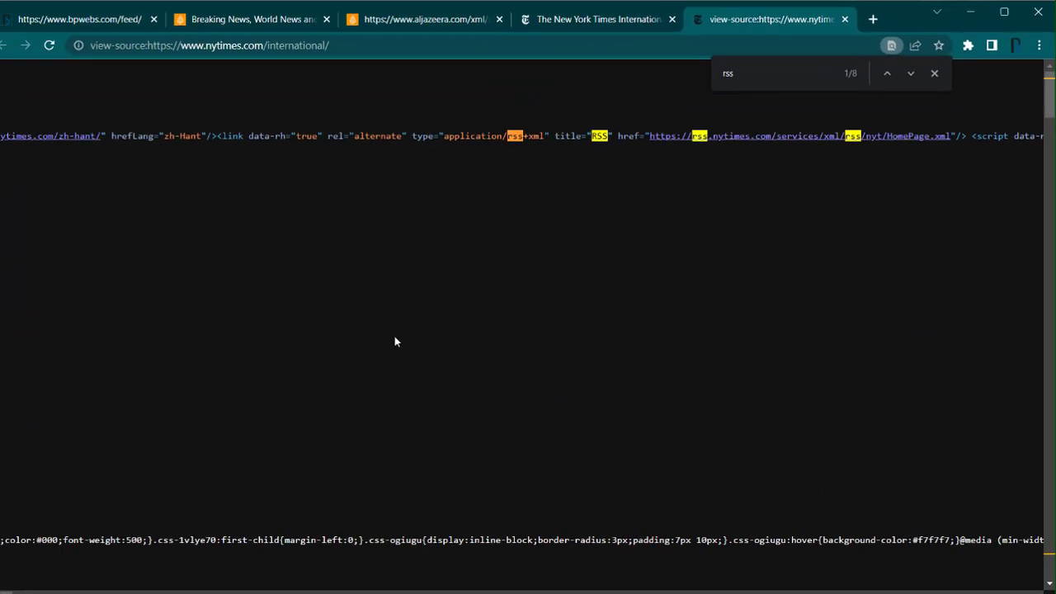
pyautogui.click(736, 135)
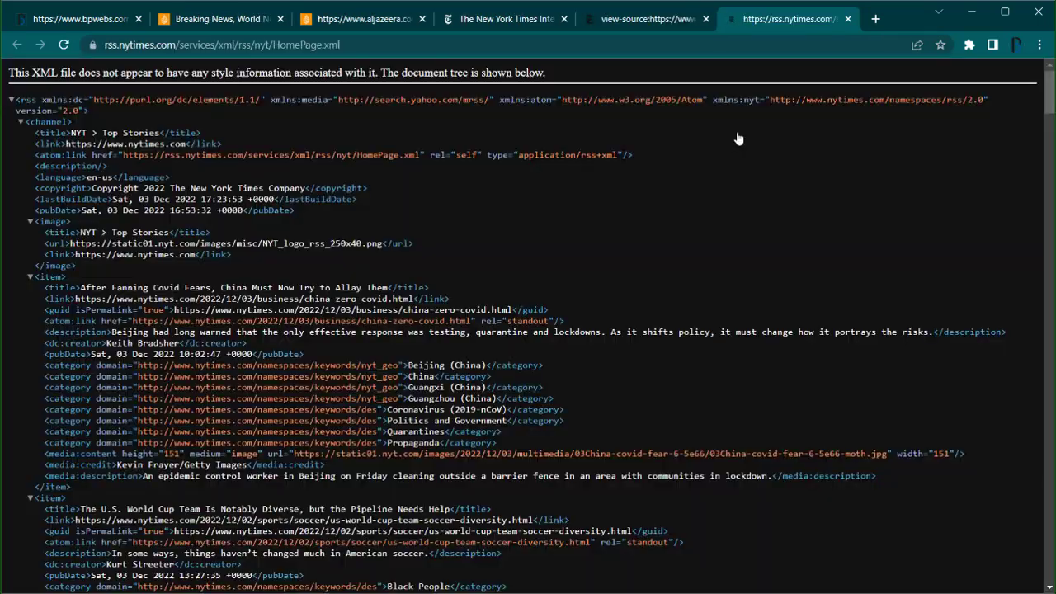
pyautogui.scroll(-10, 731, 150)
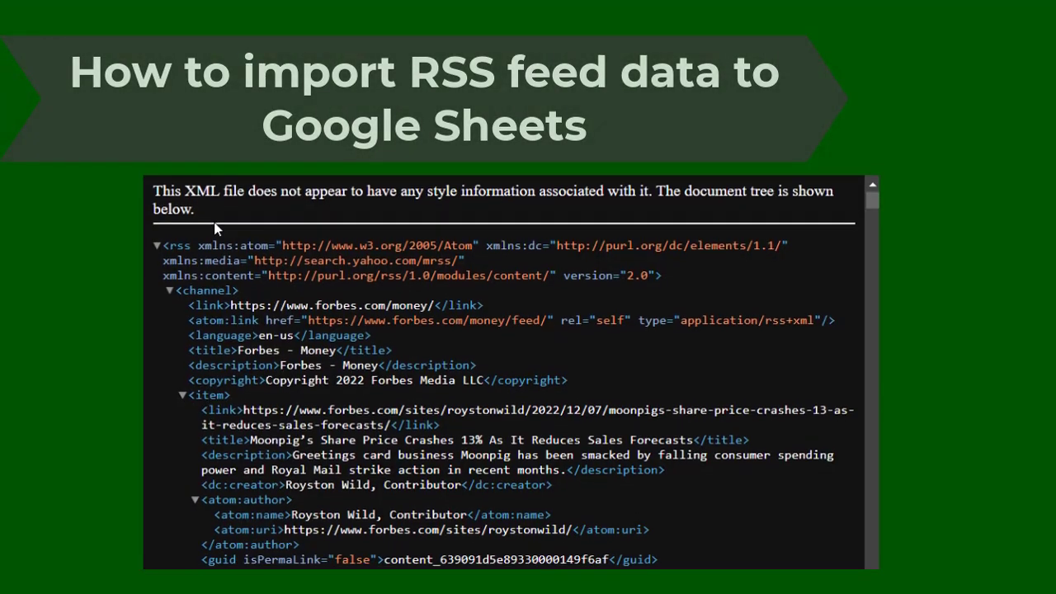
pyautogui.scroll(-1, 214, 229)
pyautogui.scroll(-3, 214, 224)
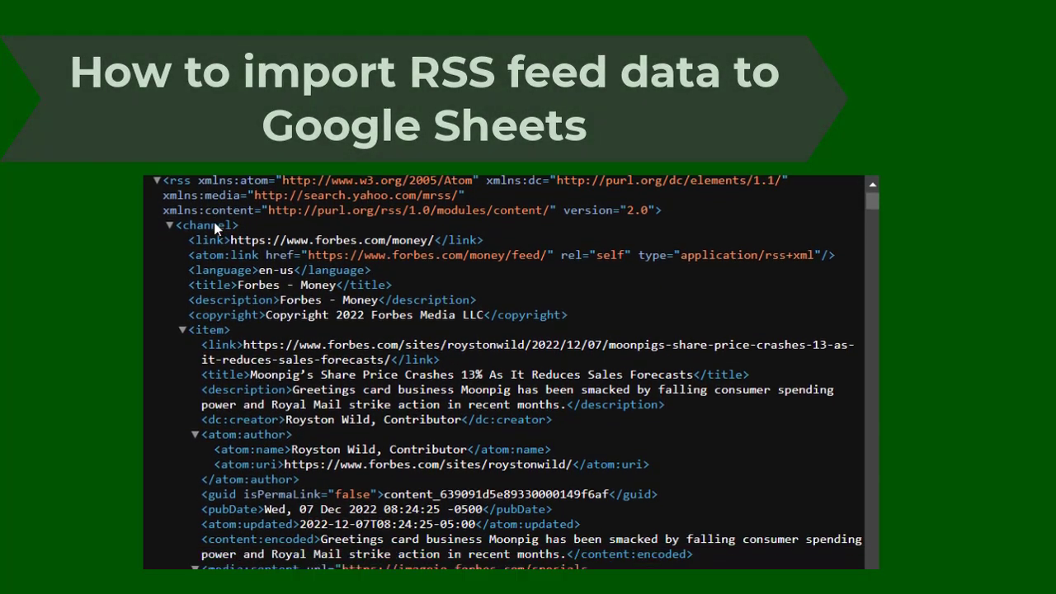
pyautogui.scroll(-5, 213, 222)
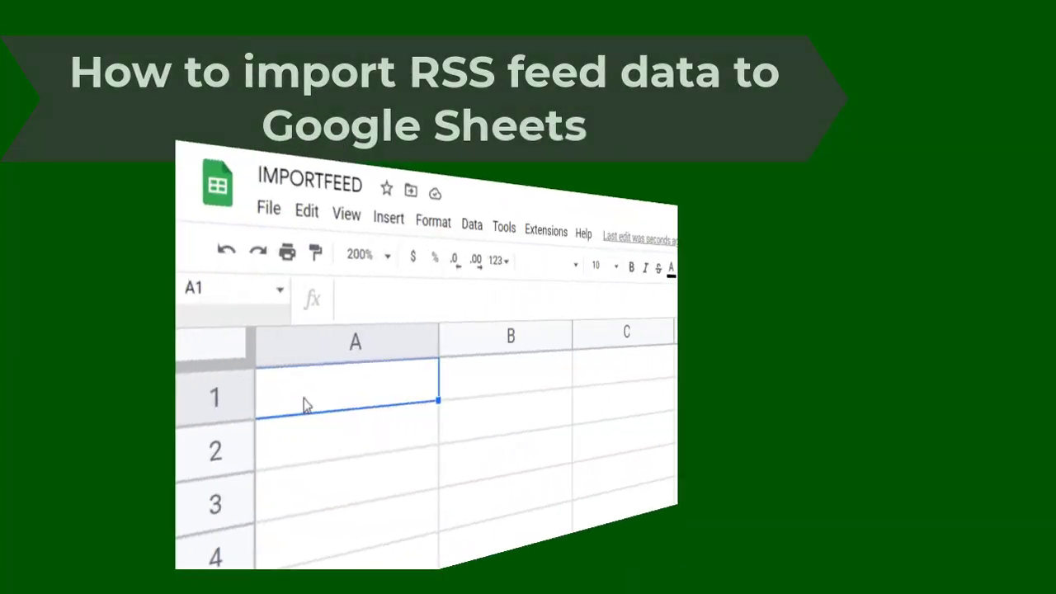
pyautogui.write('=IMPORTFEED(')
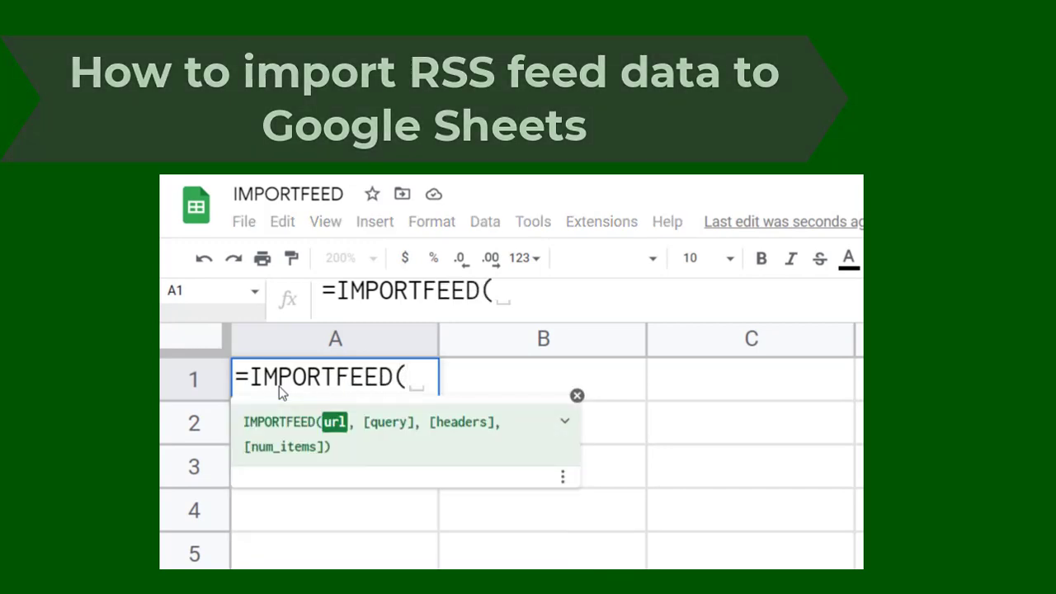
pyautogui.write('"https://www.bpwebs.com/feed/')
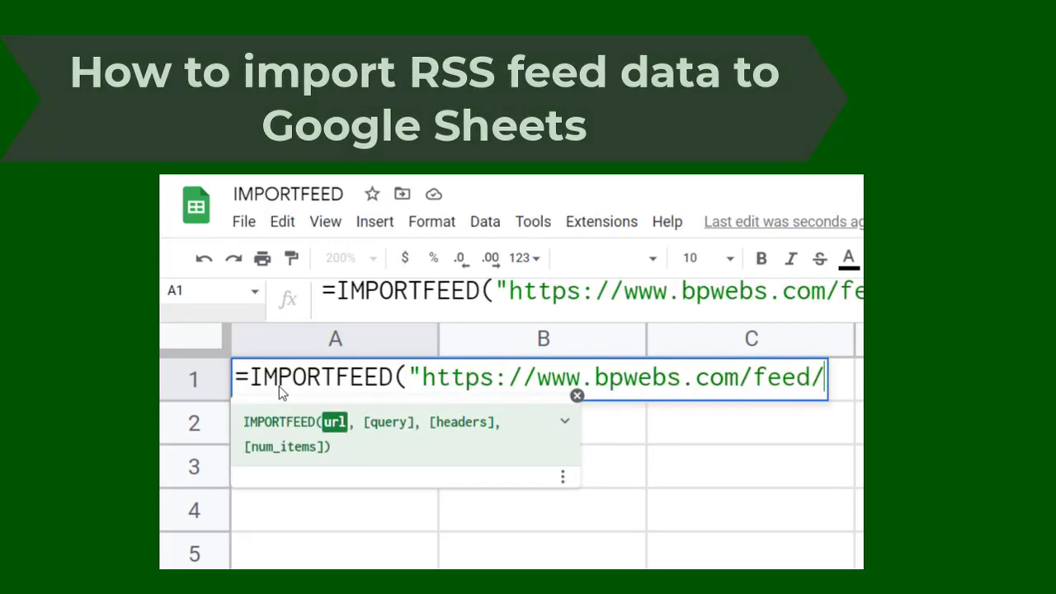
pyautogui.write('"')
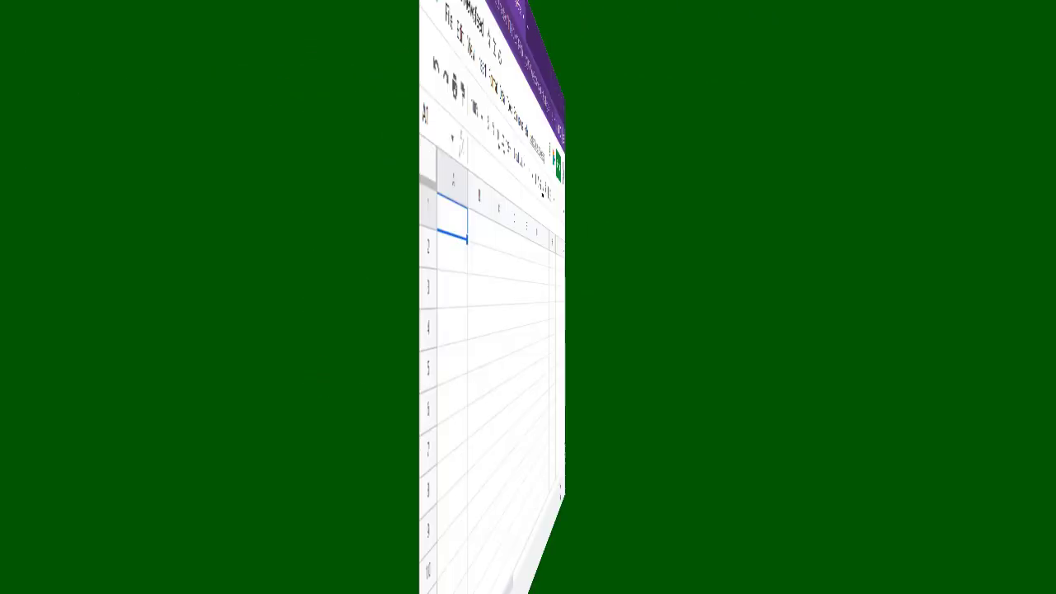
# Rename the first sheet of the Crypto Newsfeed spreadsheet as Forbes and add a second sheet named Bitcoin.com.
pyautogui.doubleClick(172, 580)
pyautogui.write('Forbes')
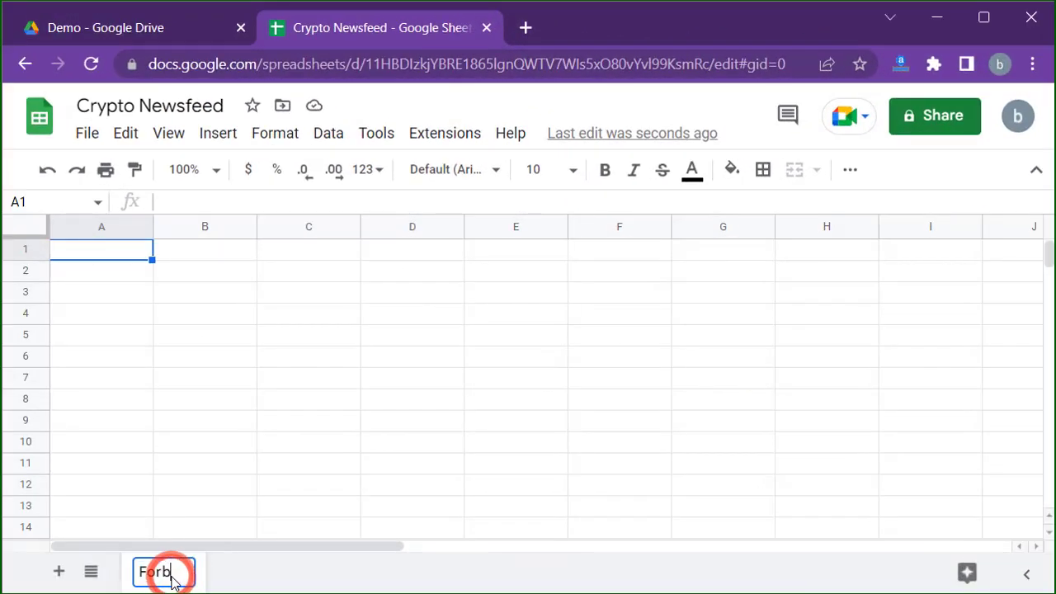
pyautogui.press('Return')
pyautogui.click(58, 572)
pyautogui.doubleClick(257, 580)
pyautogui.write('Bitcoin.com')
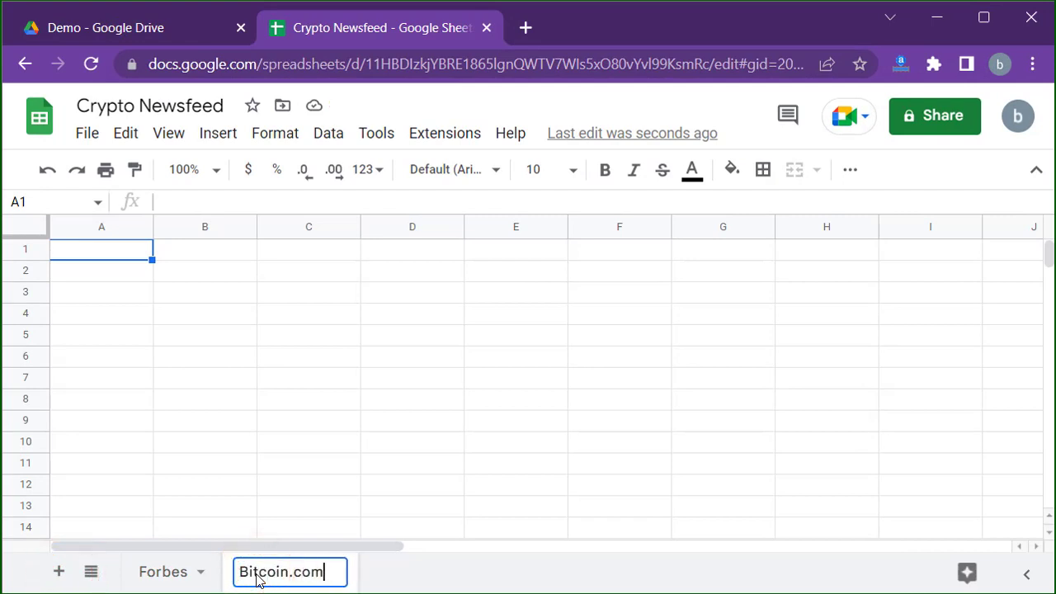
pyautogui.press('Return')
# Add two more sheets named Cointelegraph.com and Binance.us.
pyautogui.click(58, 571)
pyautogui.doubleClick(429, 575)
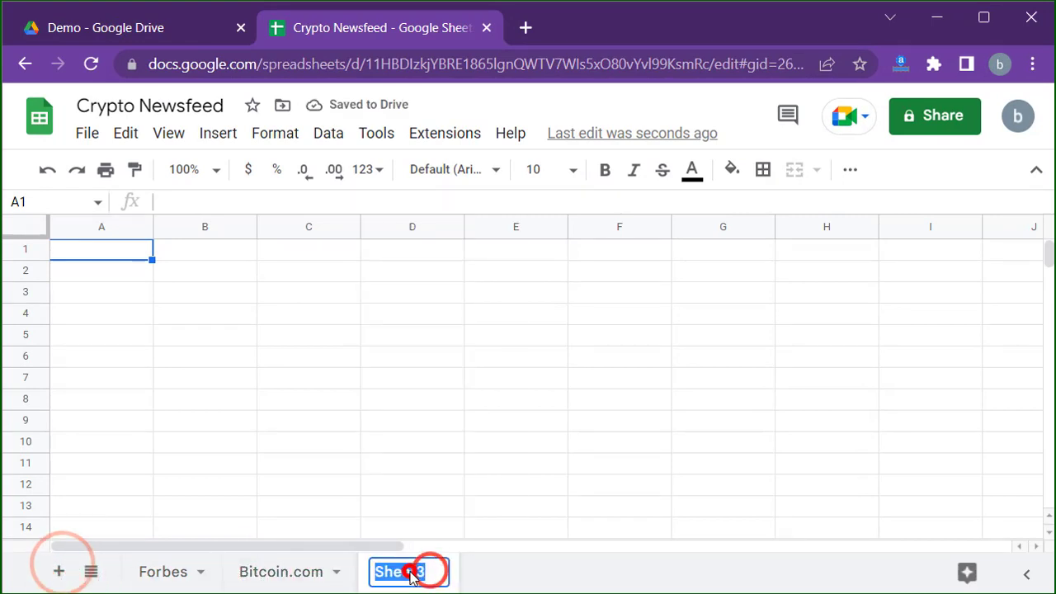
pyautogui.write('Cointelegraph.com')
pyautogui.press('Return')
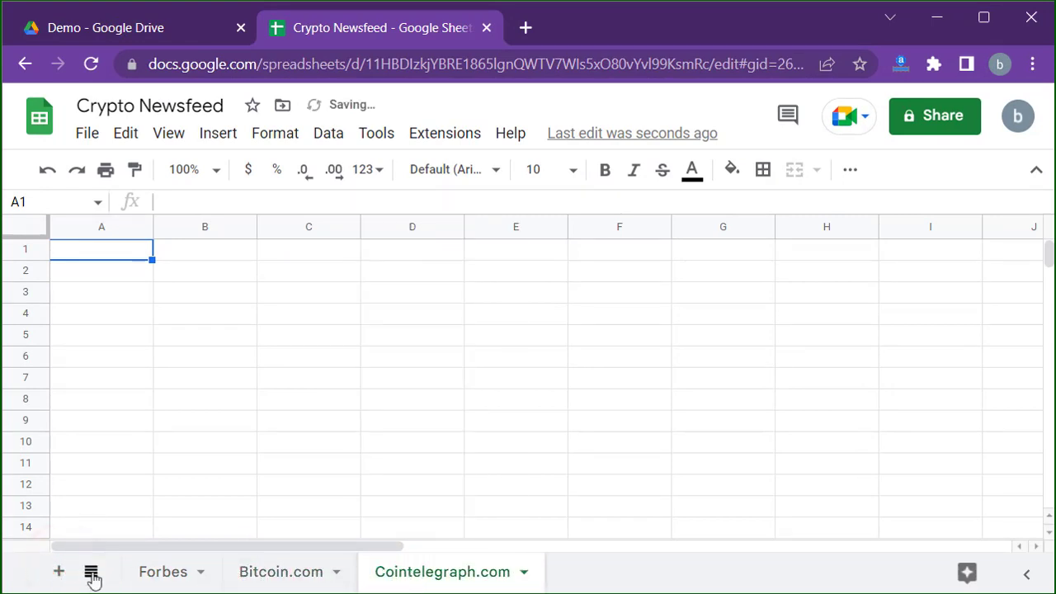
pyautogui.click(58, 572)
pyautogui.doubleClick(533, 576)
pyautogui.write('Binance.us')
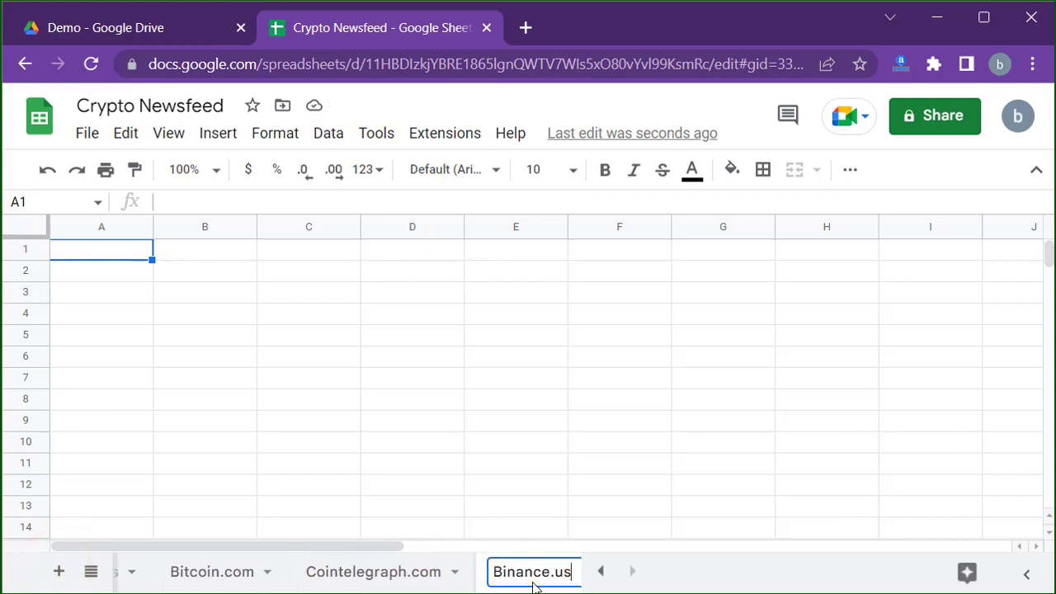
pyautogui.click(618, 507)
pyautogui.click(123, 571)
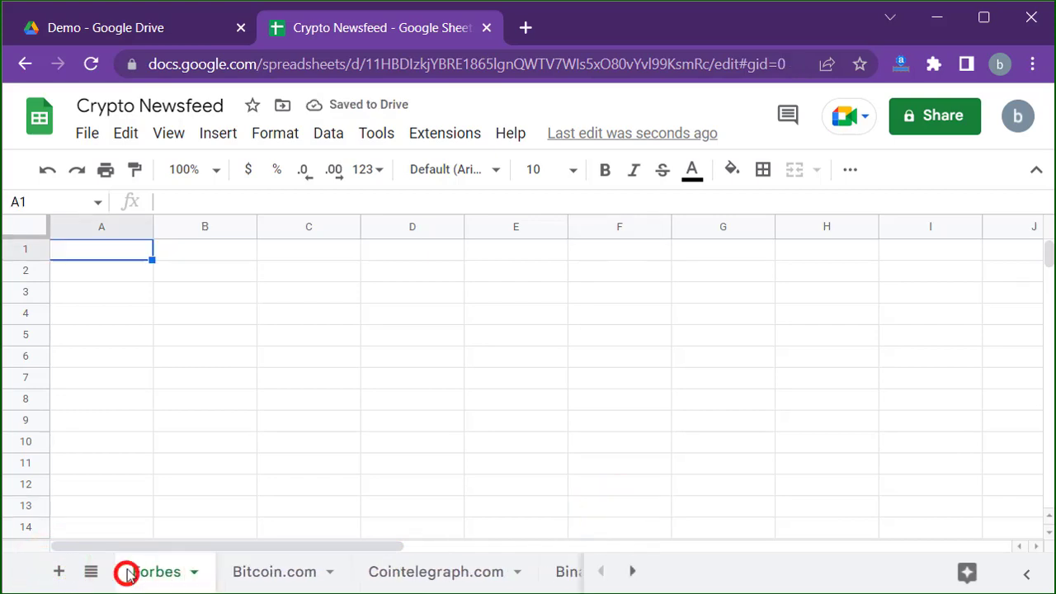
pyautogui.write('=importf')
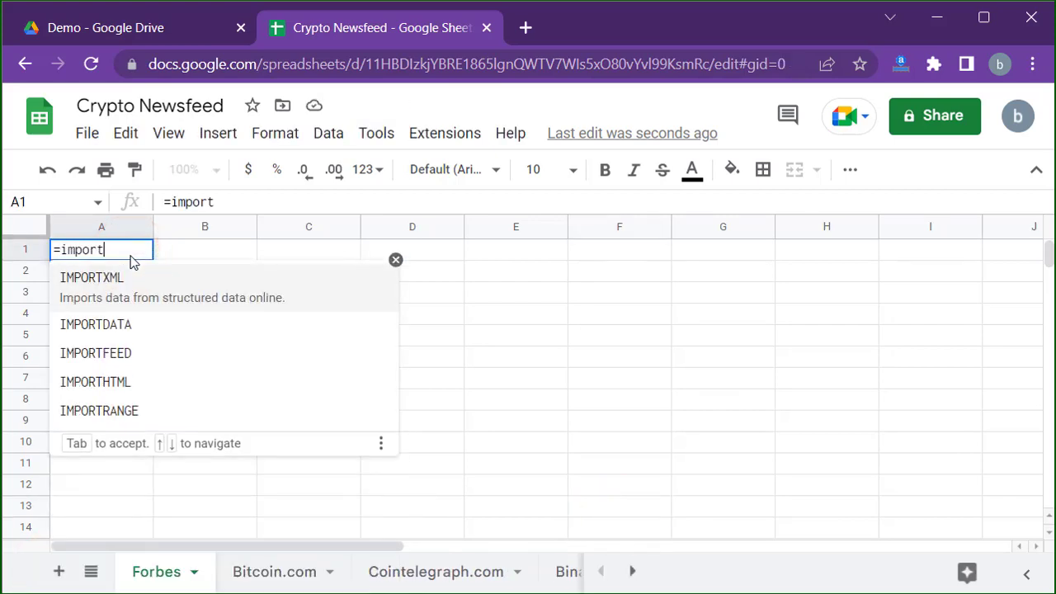
pyautogui.press('Tab')
pyautogui.write('"')
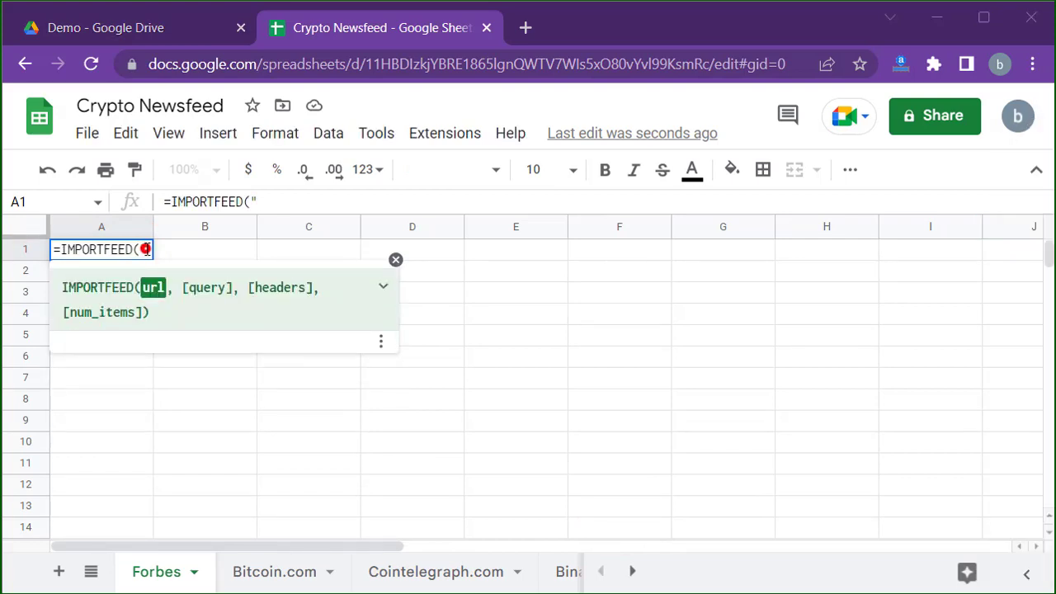
pyautogui.write('https://www.forbes.com/money/feed')
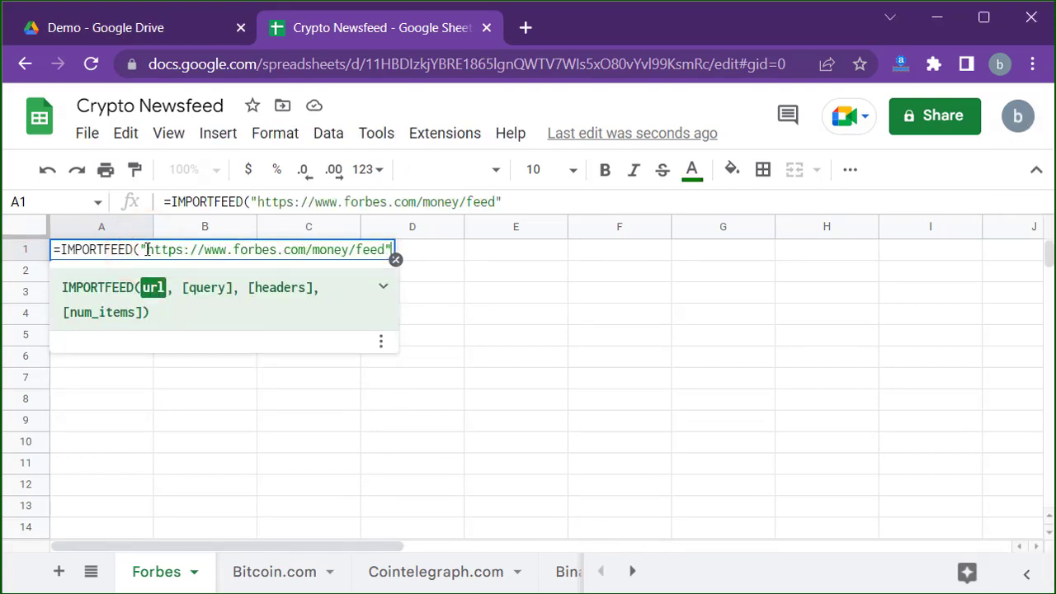
pyautogui.write('", ')
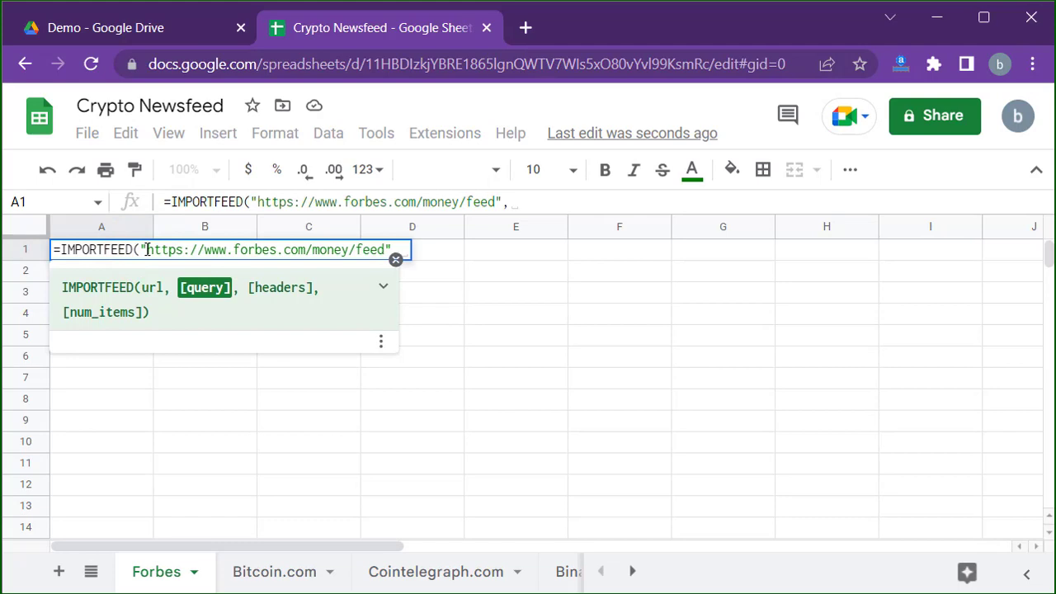
pyautogui.write(',TR')
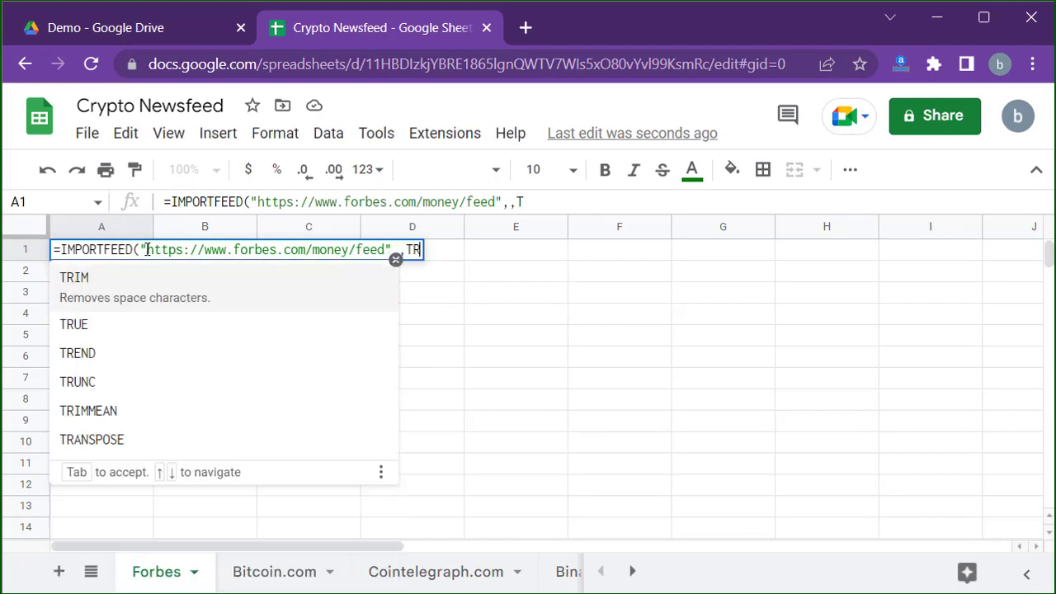
pyautogui.write('UE)')
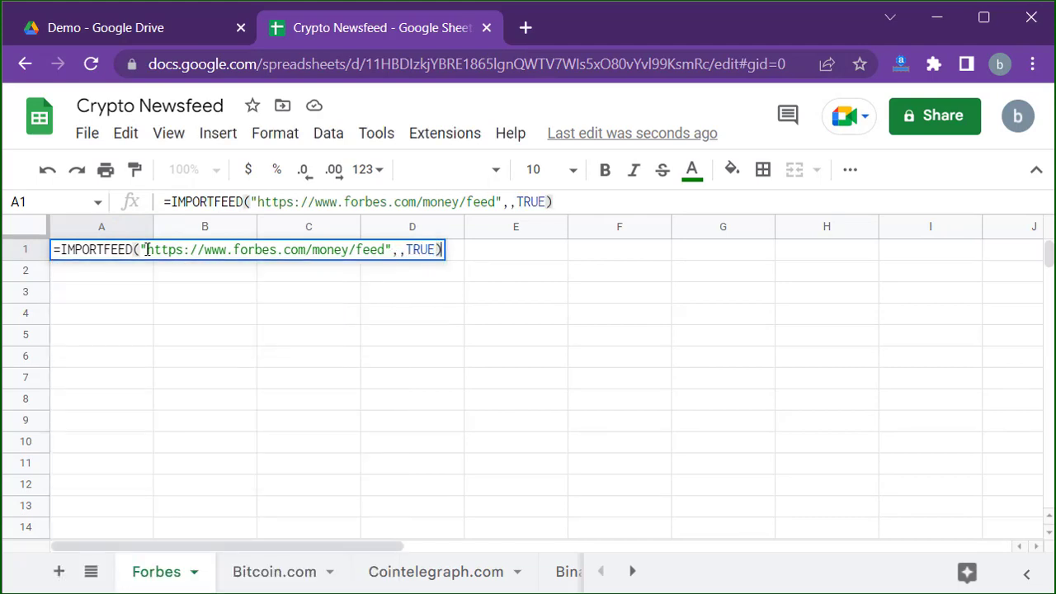
pyautogui.press('Return')
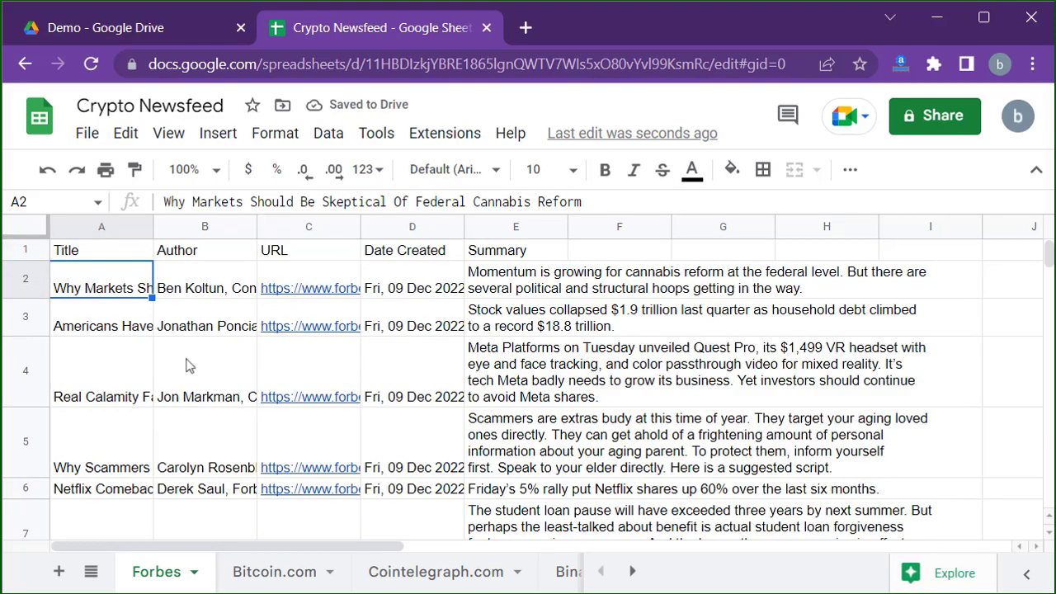
pyautogui.click(264, 572)
pyautogui.click(106, 250)
pyautogui.write('=IMPORTFEED("')
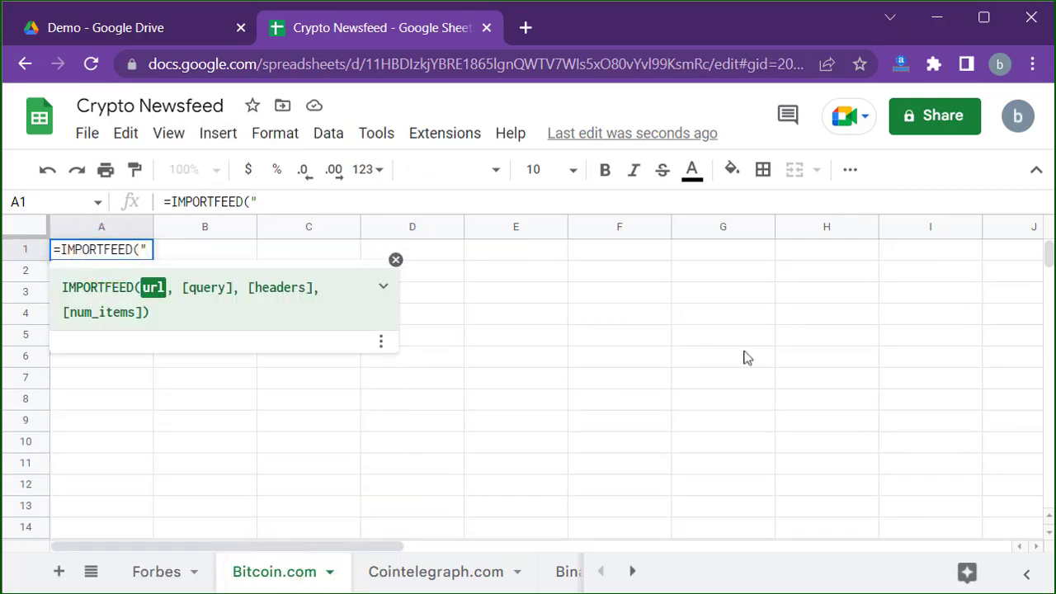
pyautogui.write('https://news.bitcoin.com/feed/')
pyautogui.write('",,TRUE)')
pyautogui.press('Return')
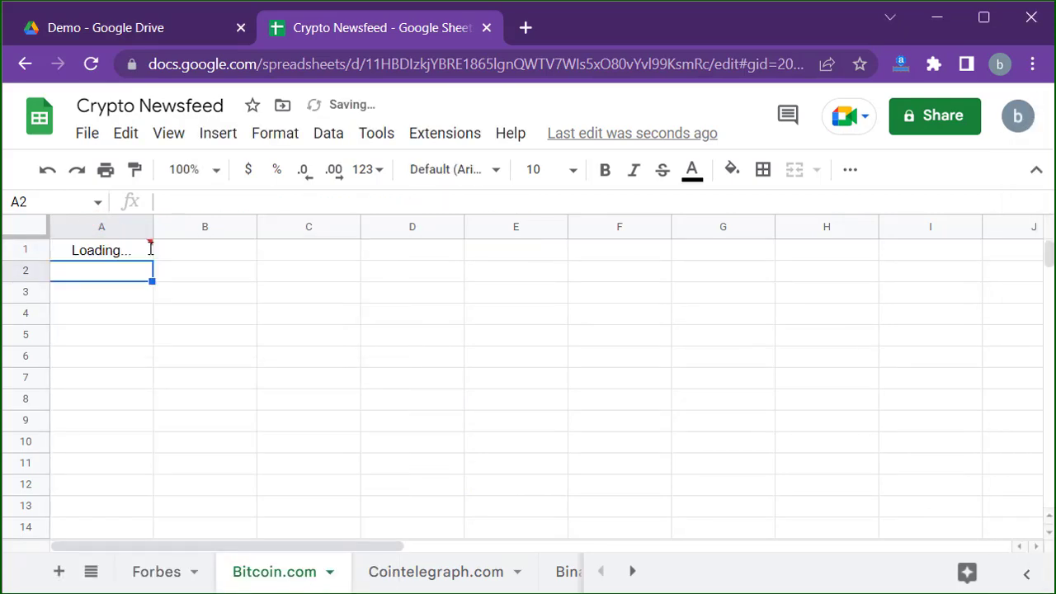
pyautogui.click(412, 571)
pyautogui.click(123, 250)
pyautogui.write('=importfeed("')
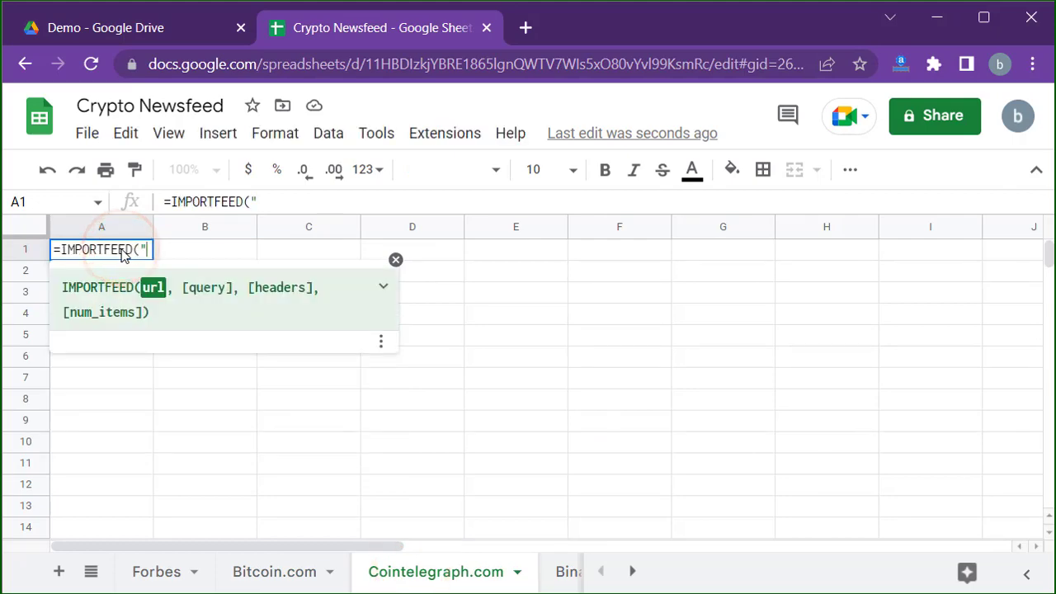
pyautogui.write('https://cointelegraph.com/rss')
pyautogui.write('",,TR')
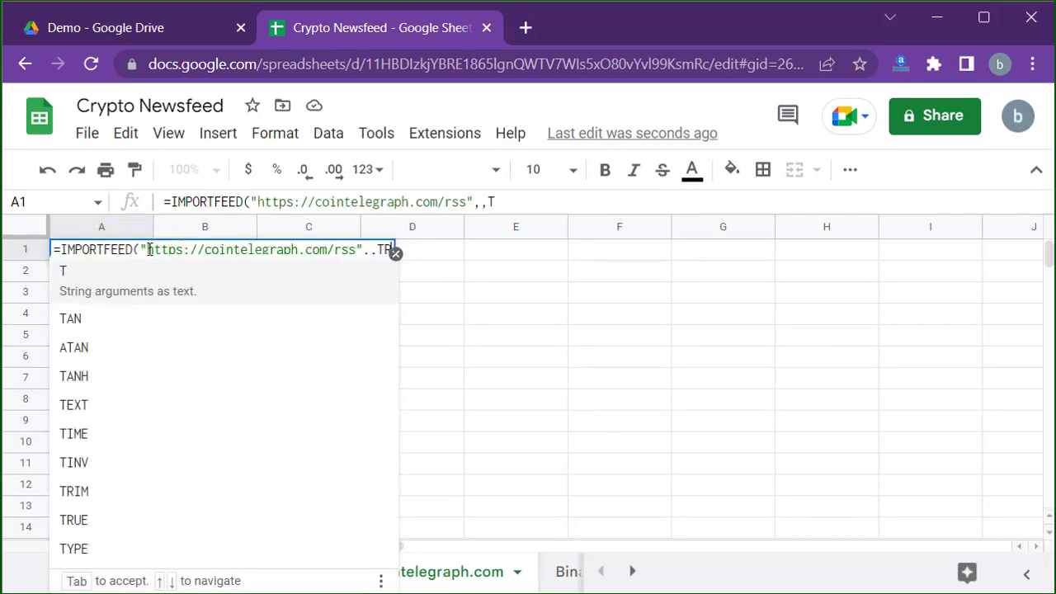
pyautogui.write('UE)')
pyautogui.press('Return')
pyautogui.click(555, 571)
pyautogui.click(121, 260)
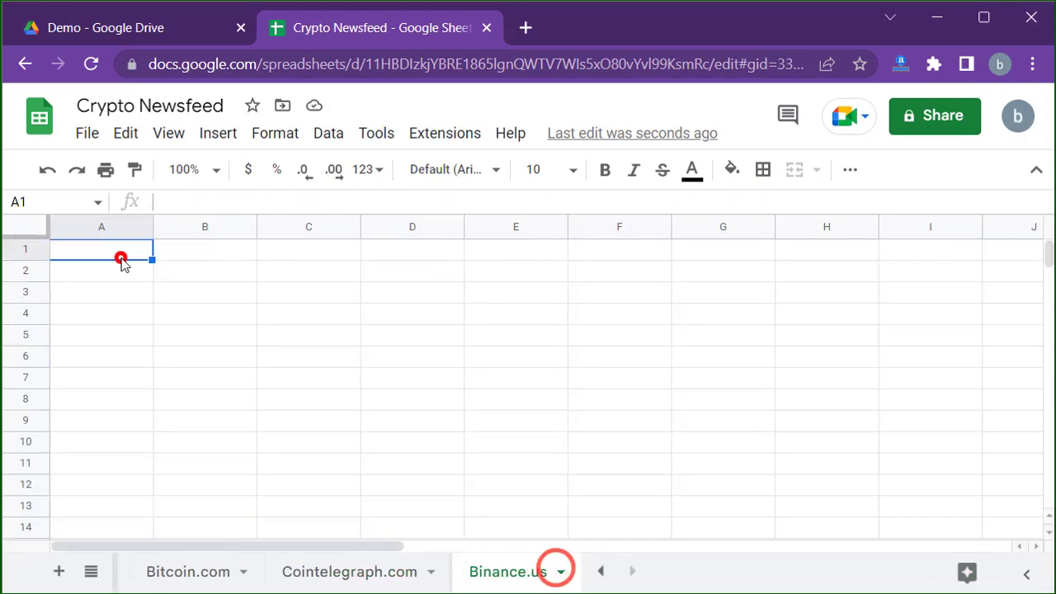
pyautogui.write('=importfeed("')
pyautogui.write('https://blog.binance.us/rss/')
pyautogui.write('",')
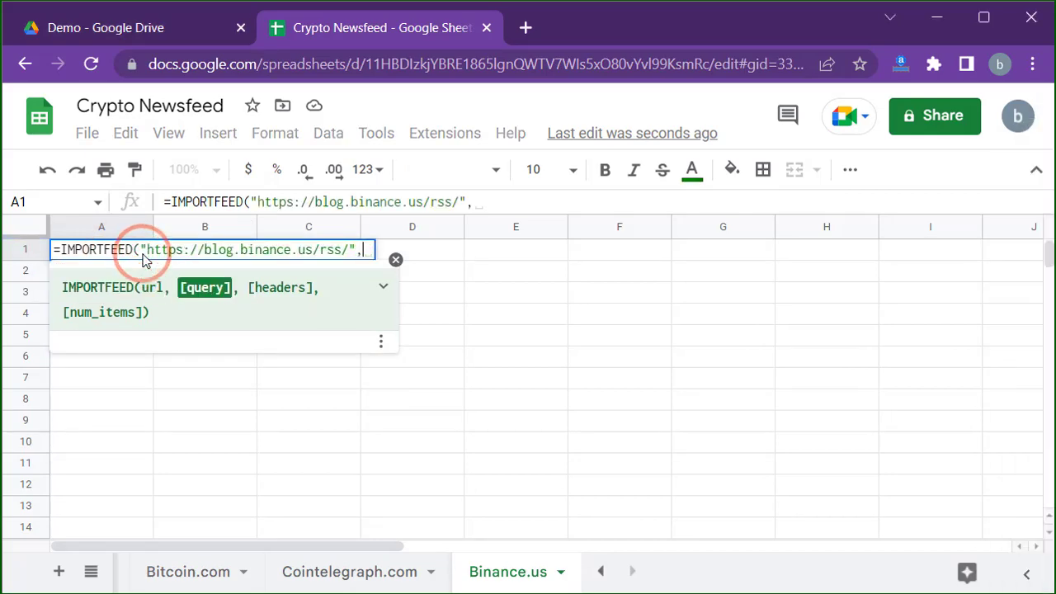
pyautogui.write(',TRUE)')
pyautogui.press('Return')
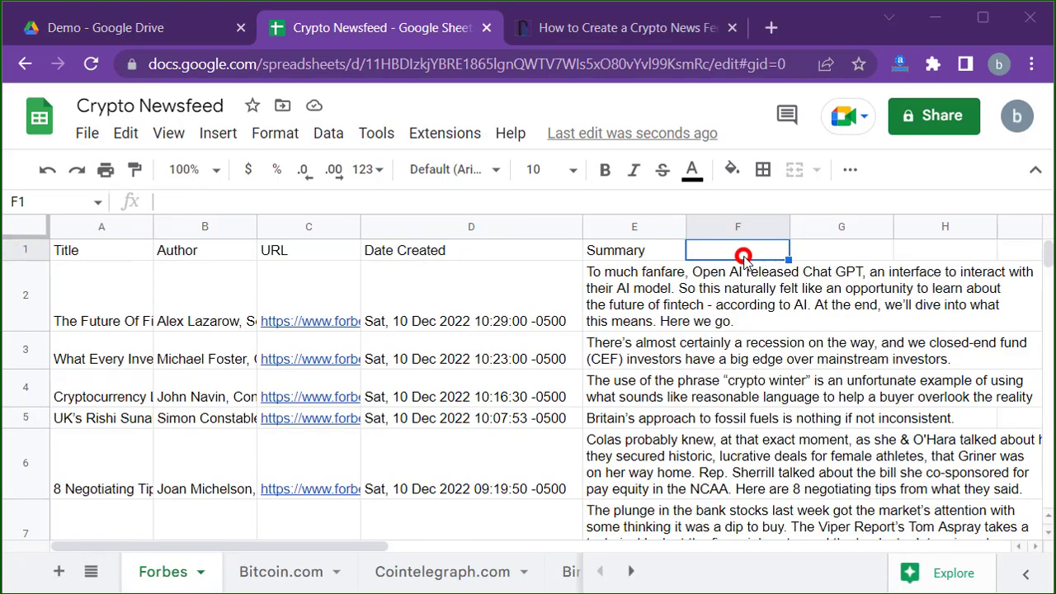
# In the Forbes sheet, enter the heading Date in F1 and =ARRAYFORMULA(IF(ISBLANK(D2:D),,DATEVALUE(MID(D2:D,FIND(",",D2:D)+2,11)))) in F2.
pyautogui.write('Date')
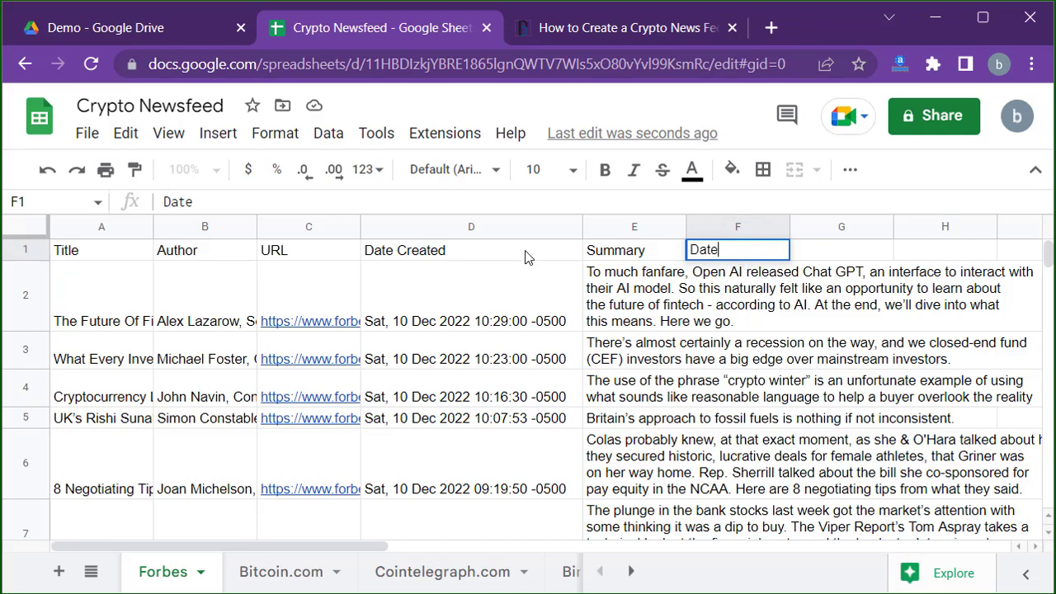
pyautogui.click(525, 252)
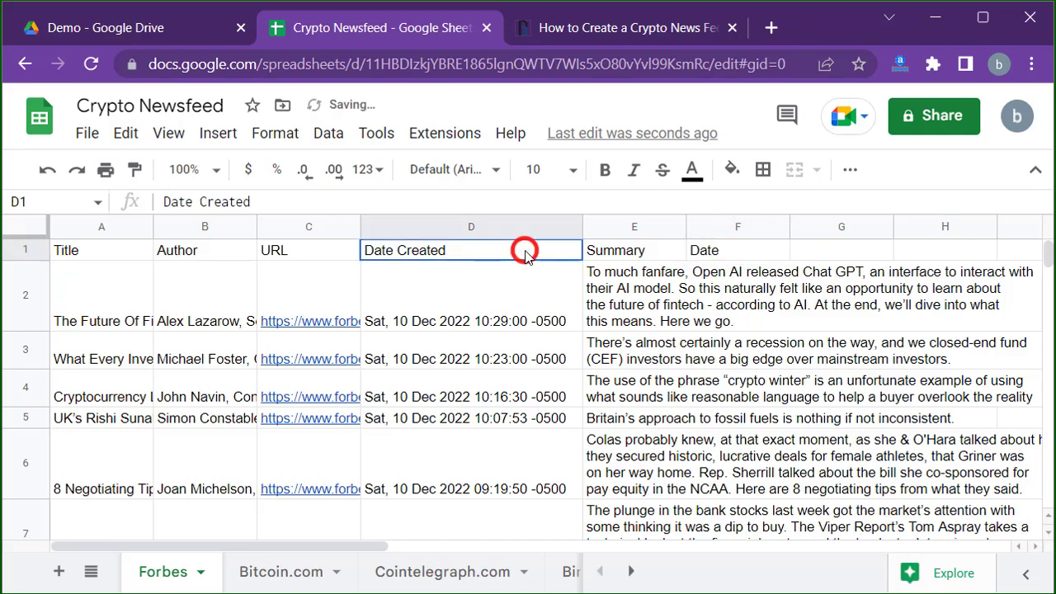
pyautogui.click(519, 224)
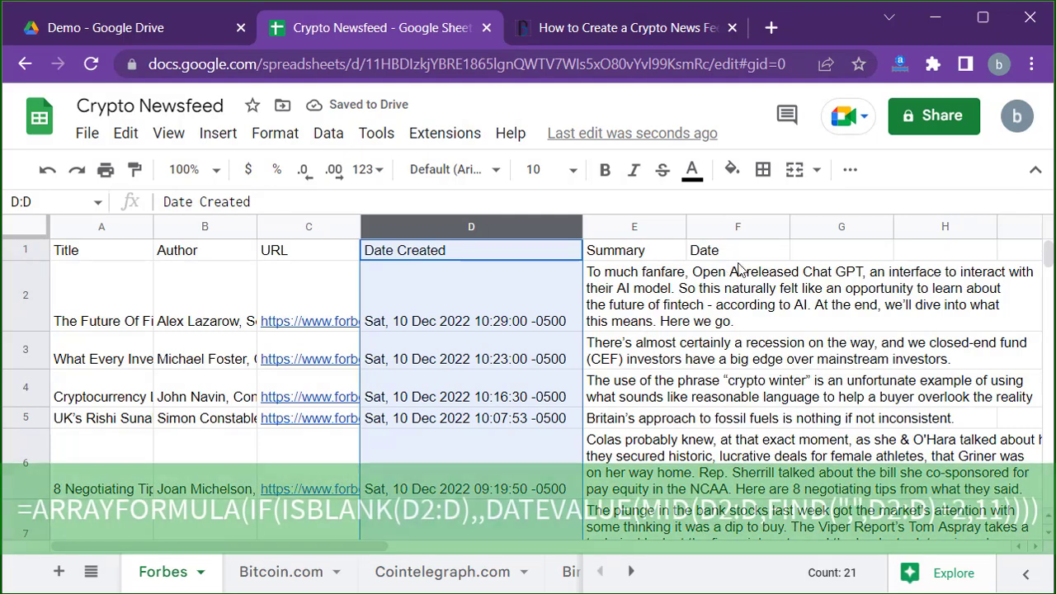
pyautogui.click(729, 303)
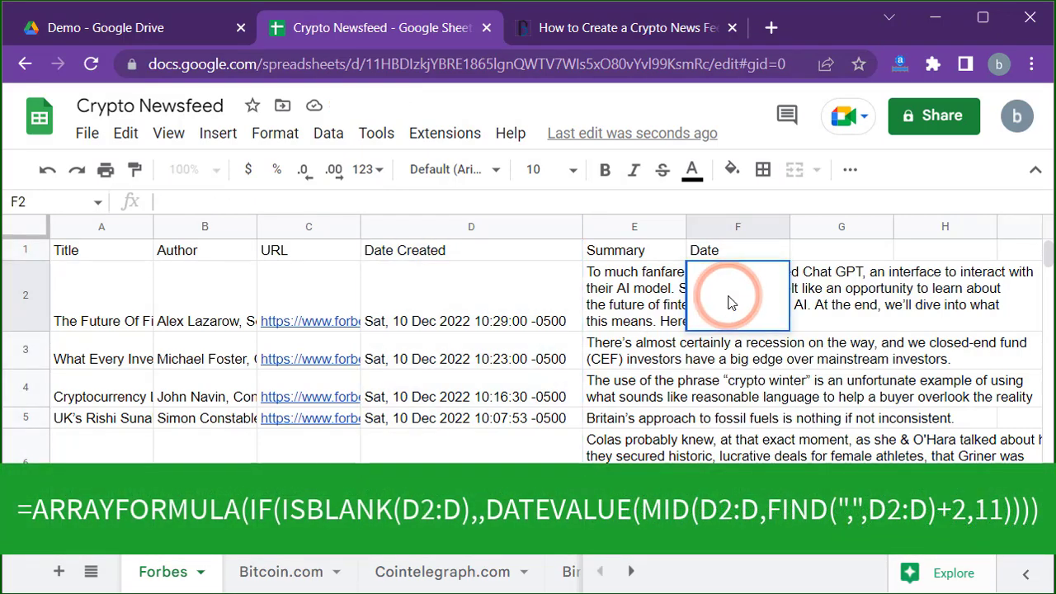
pyautogui.write('=ARRAYFORMULA(IF(ISBLANK(D2:D),,DATEVALUE(MID(D2:D,FIND(",",D2:D)+2,11))))')
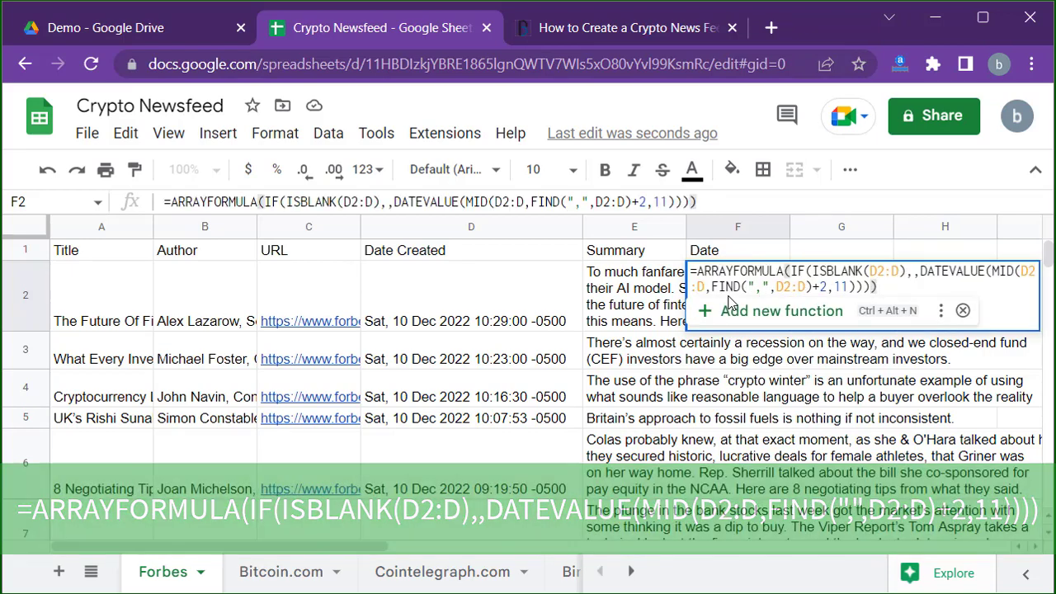
pyautogui.press('Return')
# Apply the Date number format to column F of the Forbes sheet.
pyautogui.click(760, 224)
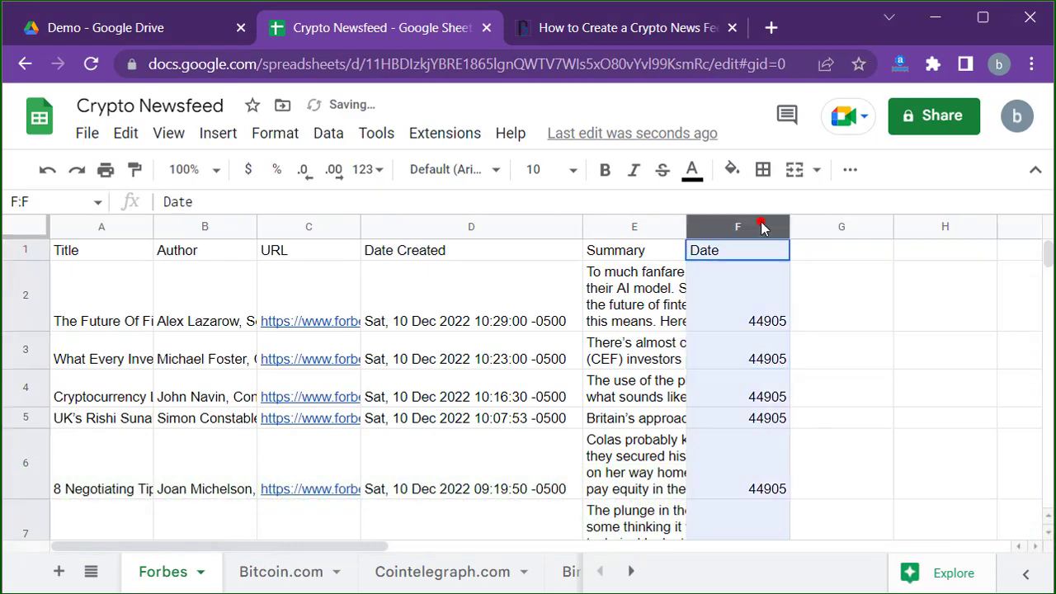
pyautogui.click(273, 133)
pyautogui.moveTo(347, 227)
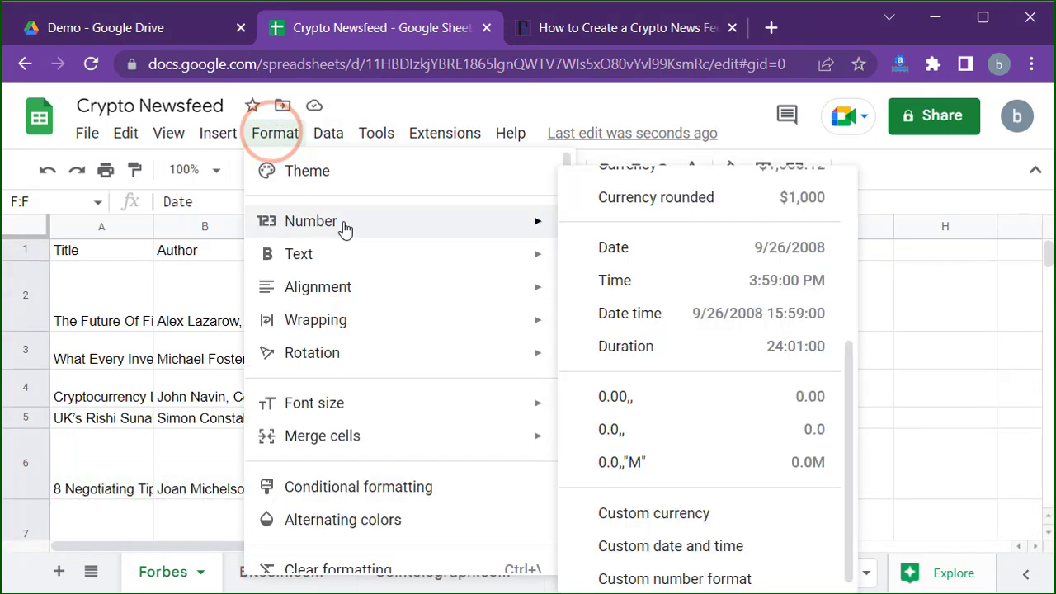
pyautogui.click(697, 252)
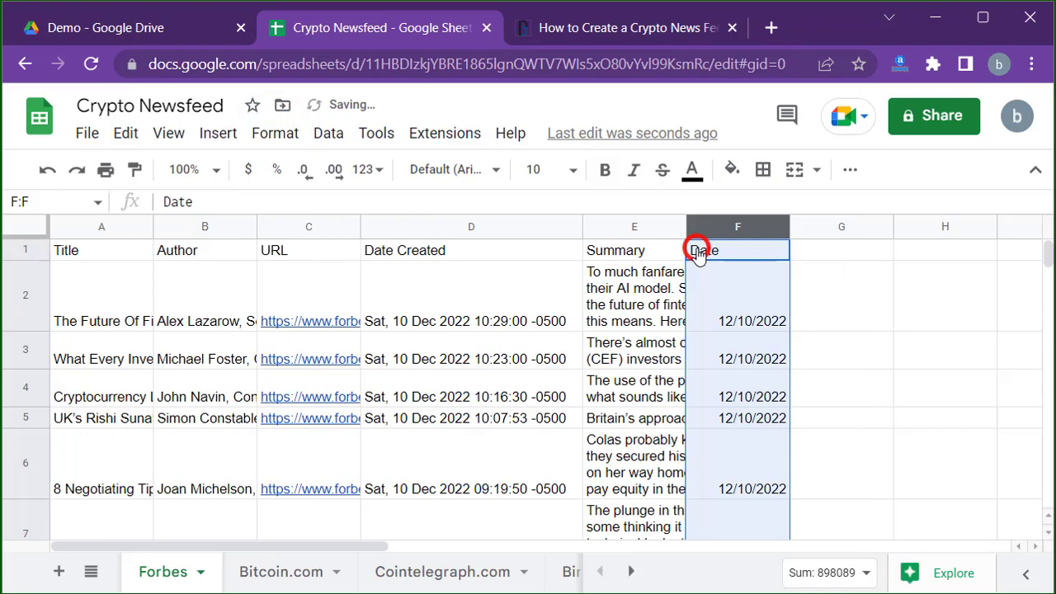
pyautogui.click(763, 313)
pyautogui.click(484, 300)
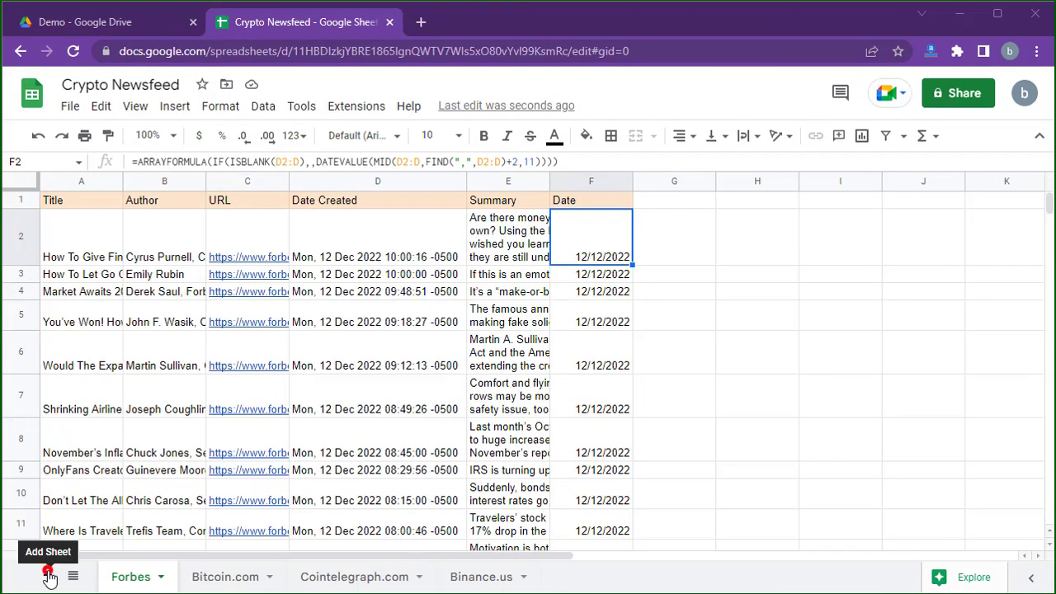
# Add a sheet named Today's News and place it before the Forbes sheet.
pyautogui.click(47, 574)
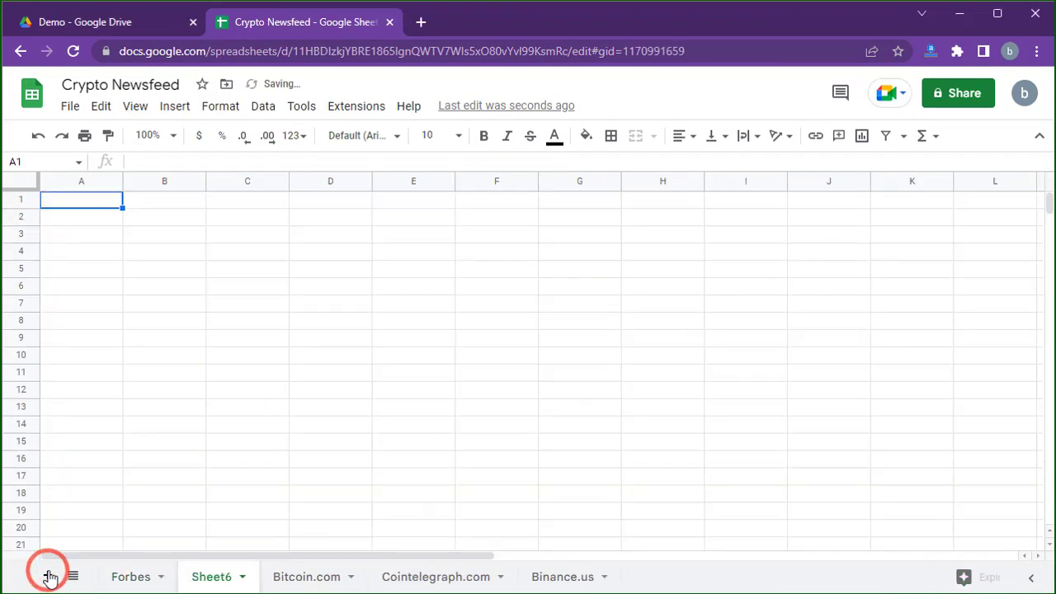
pyautogui.moveTo(208, 586); pyautogui.dragTo(128, 582)
pyautogui.doubleClick(124, 578)
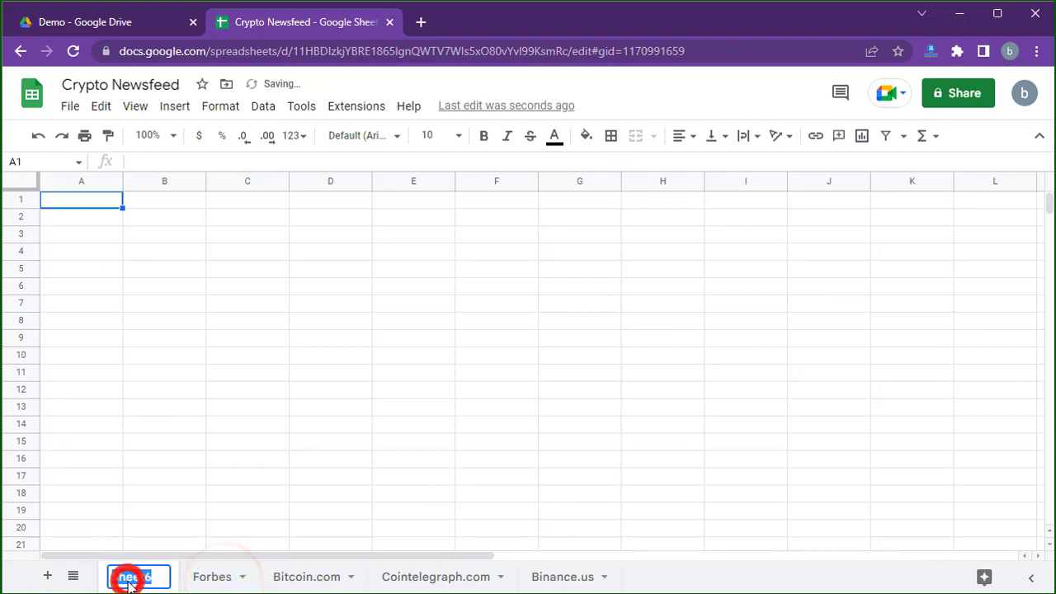
pyautogui.write("Today's News")
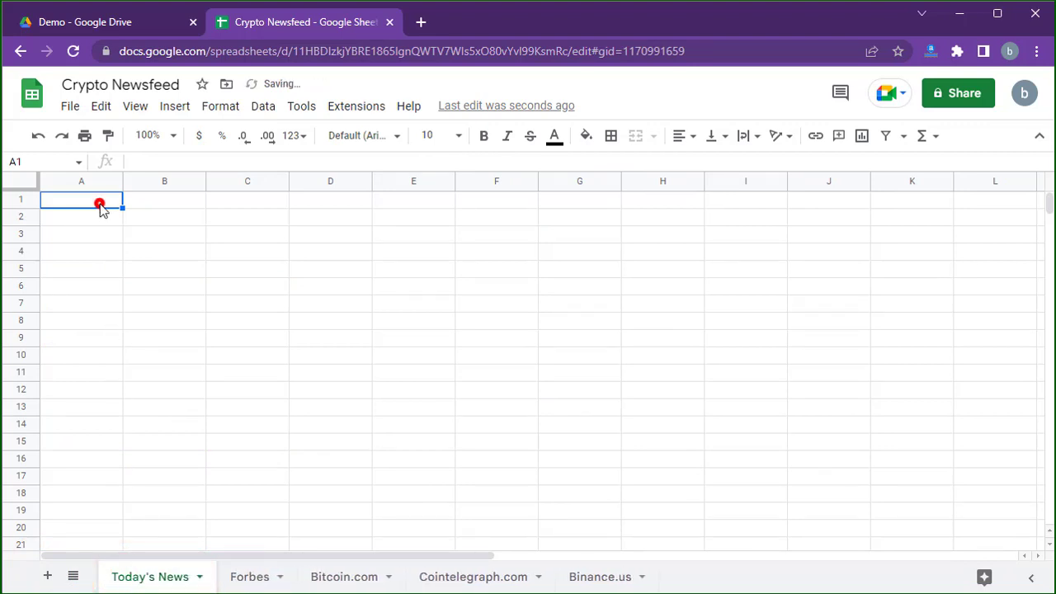
# Enter the headings Title, URL and Date Created in cells A1 to C1 of the Today's News sheet.
pyautogui.write('Title')
pyautogui.press('Tab')
pyautogui.write('UR')
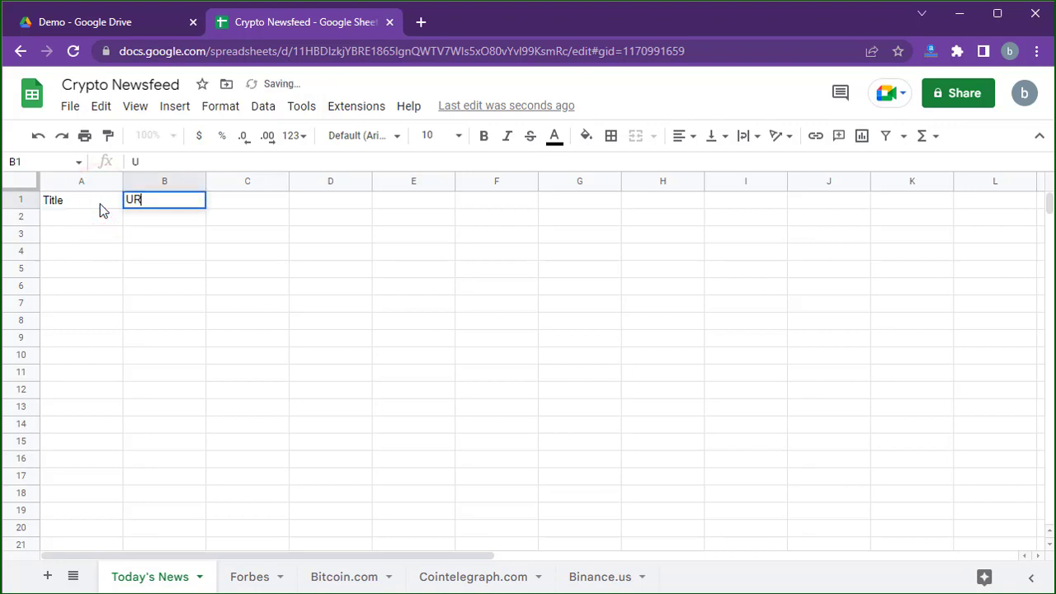
pyautogui.write('L')
pyautogui.press('Tab')
pyautogui.write('Date Crea')
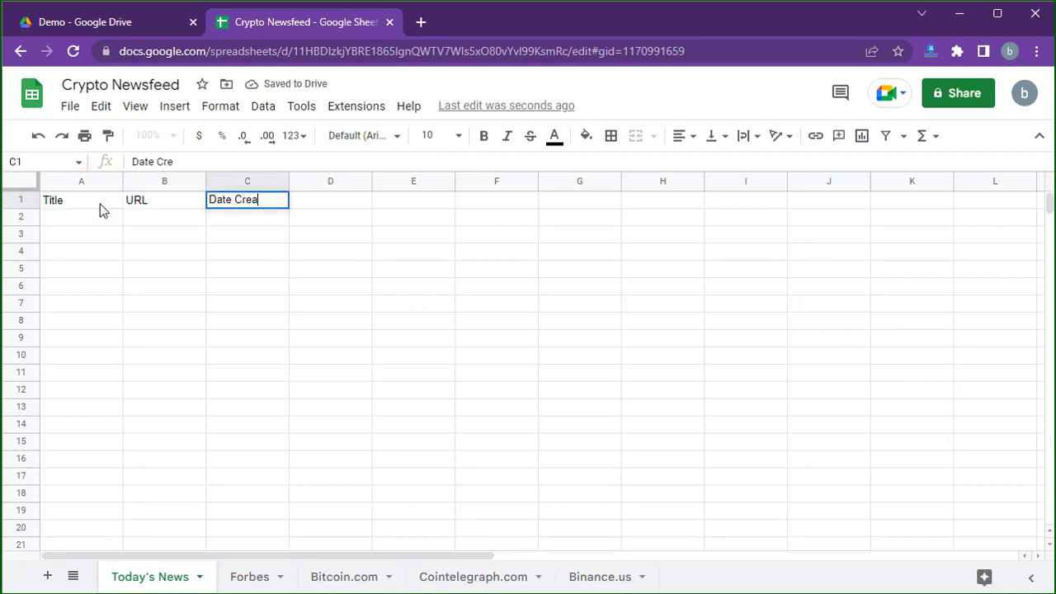
pyautogui.write('ted')
pyautogui.press('Return')
# Fill the heading cells A1:C1 with gray and widen columns A to C equally.
pyautogui.moveTo(80, 200); pyautogui.dragTo(239, 201)
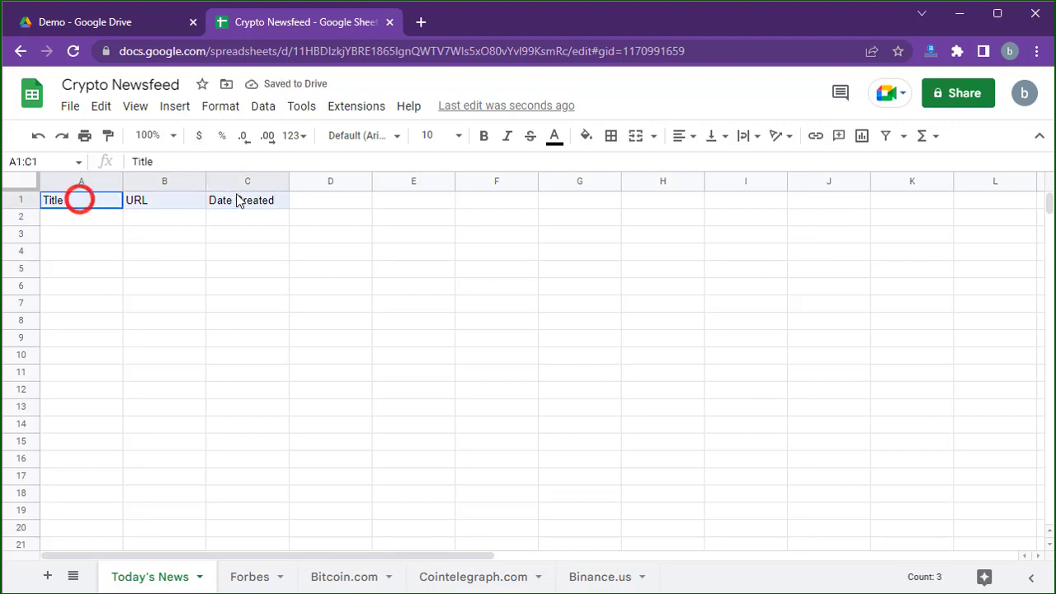
pyautogui.click(583, 137)
pyautogui.click(665, 192)
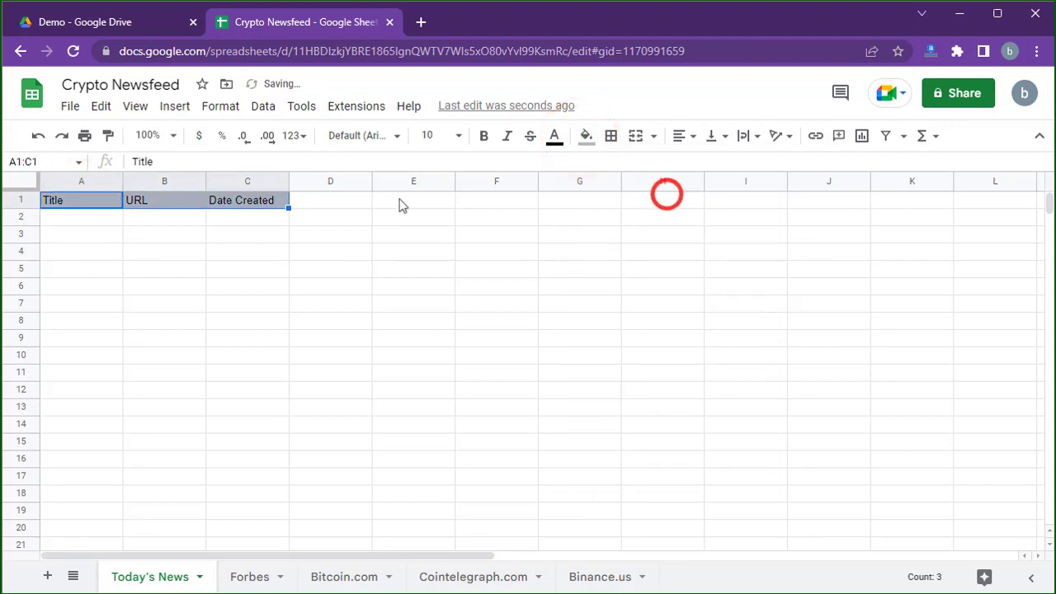
pyautogui.moveTo(80, 181); pyautogui.dragTo(307, 176)
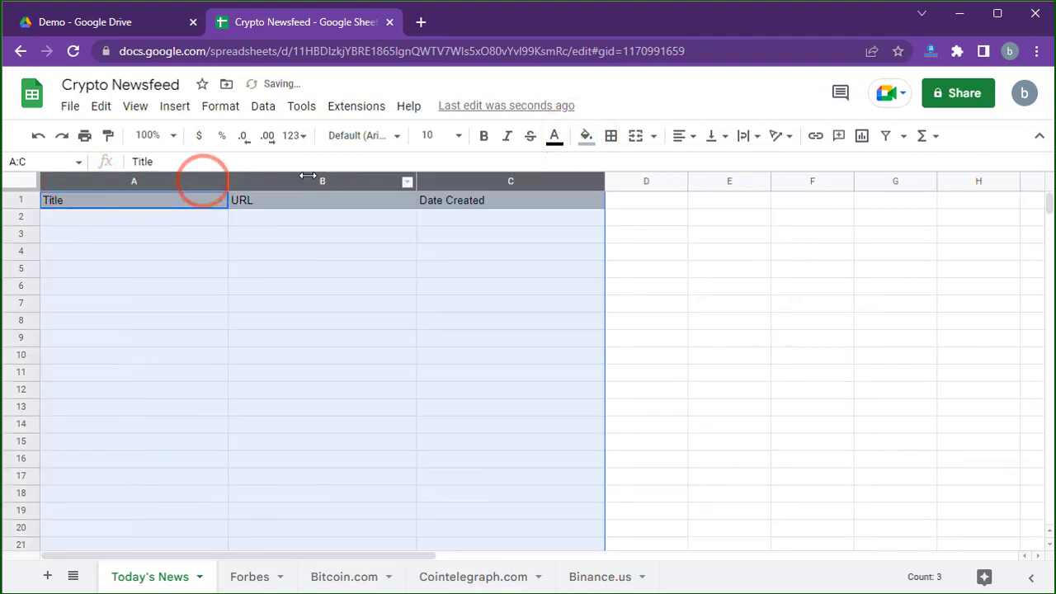
pyautogui.click(124, 219)
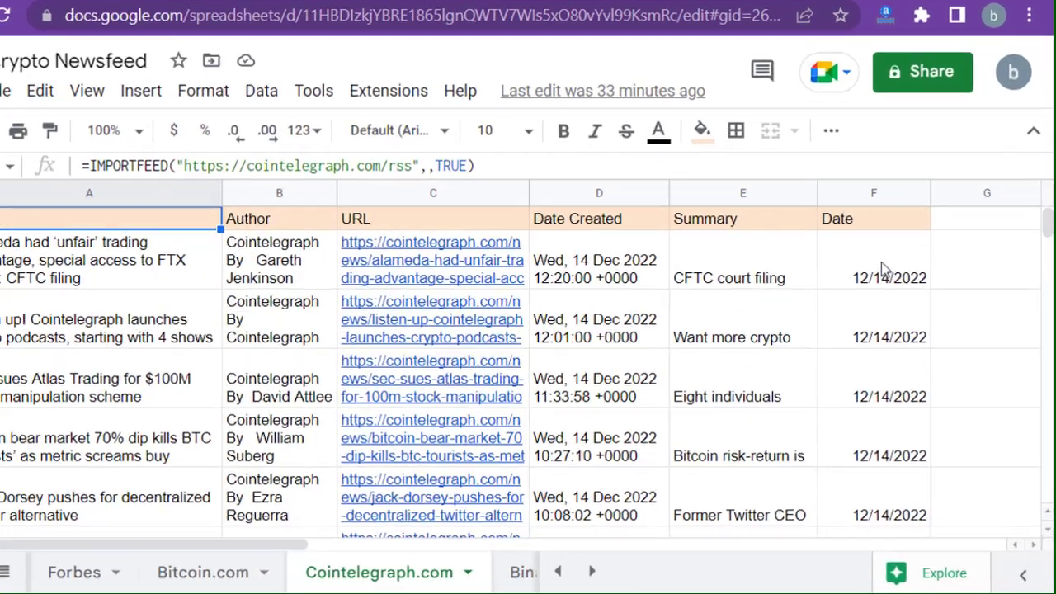
# Examine the Date column of the Cointelegraph.com sheet from the heading down to the last imported article.
pyautogui.click(899, 252)
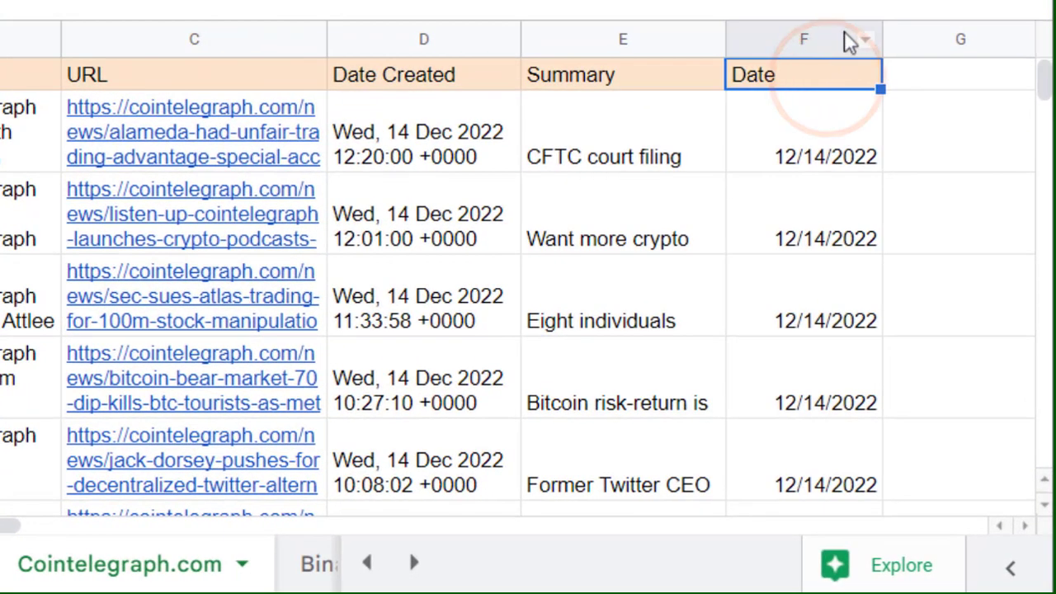
pyautogui.click(850, 37)
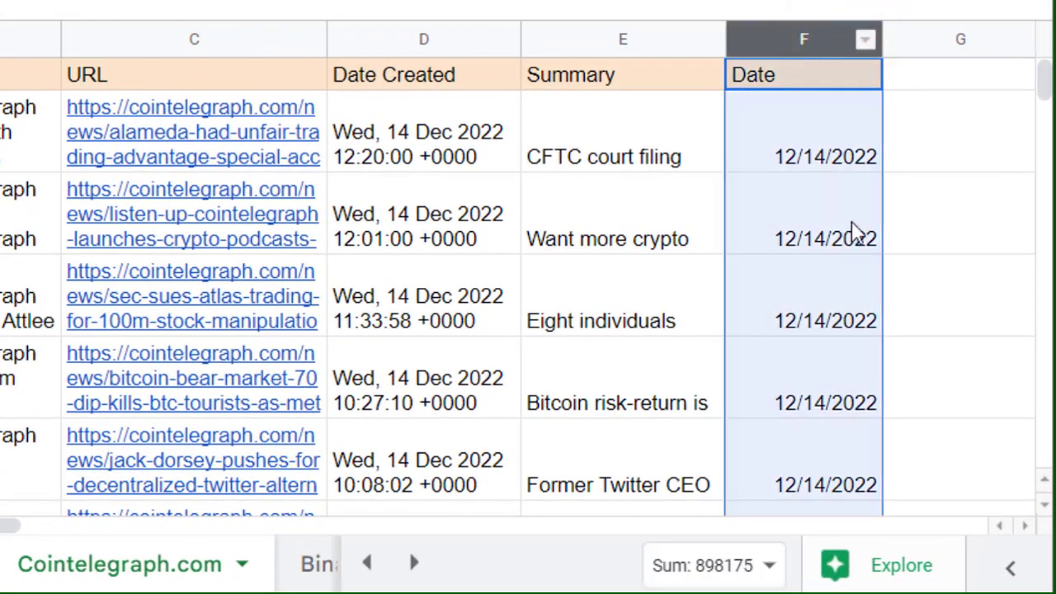
pyautogui.scroll(-10, 854, 233)
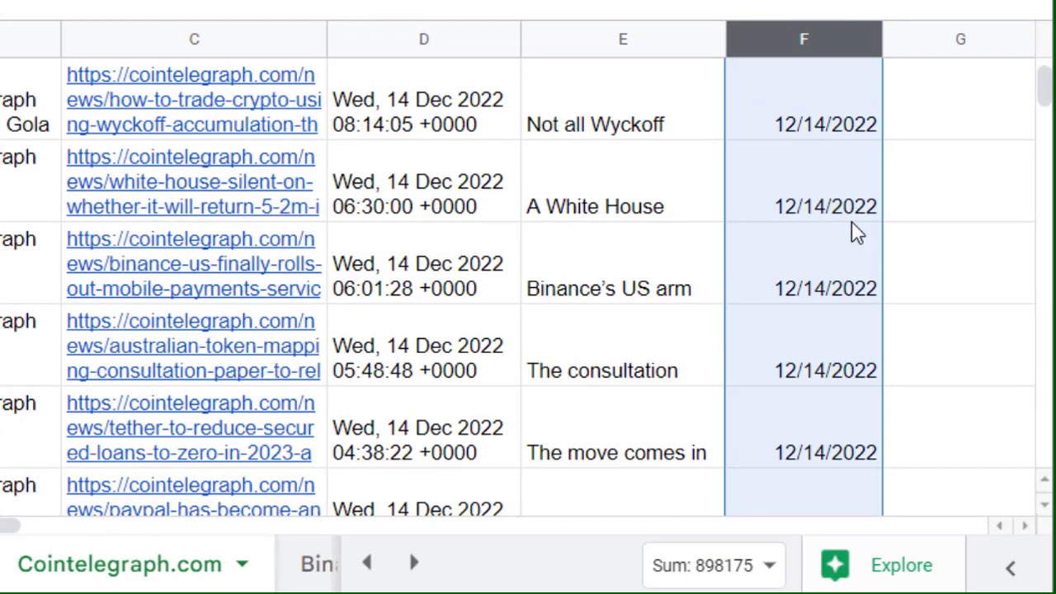
pyautogui.scroll(-3, 853, 234)
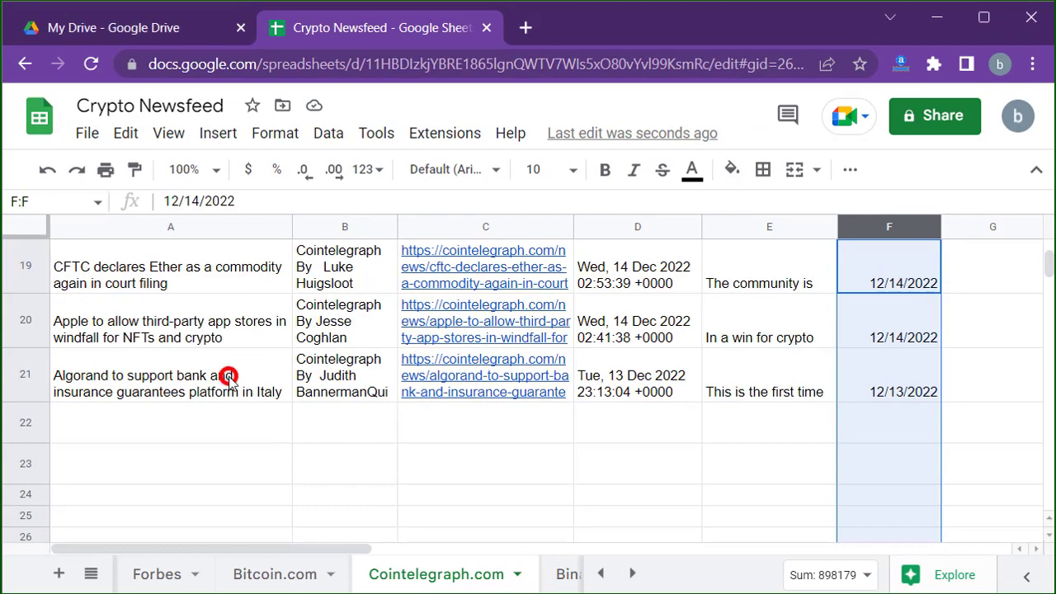
pyautogui.click(229, 376)
pyautogui.scroll(10, 231, 384)
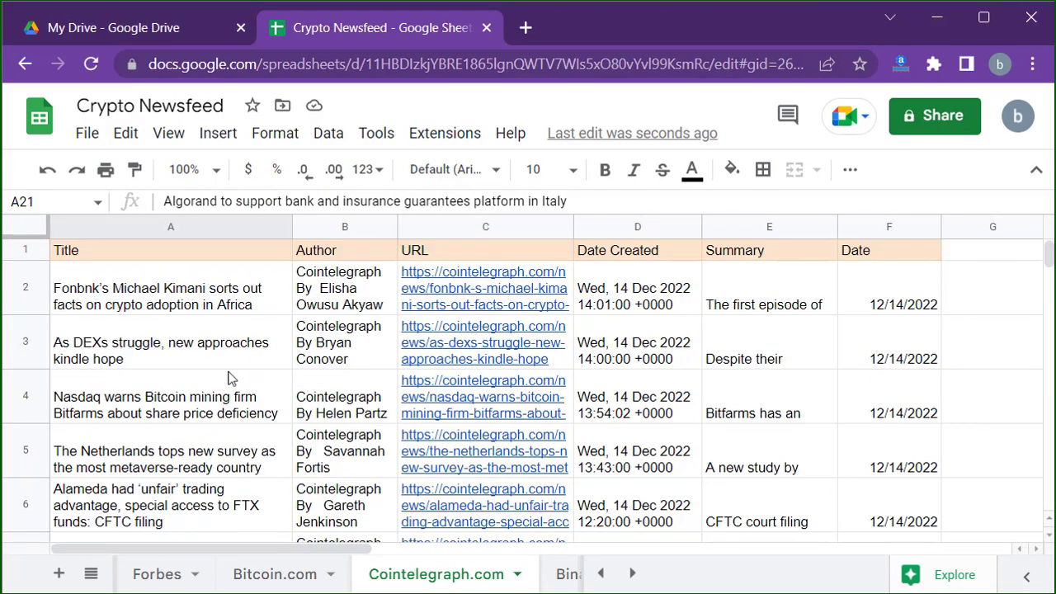
# Select the Title, URL and Date Created columns together in the Cointelegraph.com sheet.
pyautogui.click(212, 227)
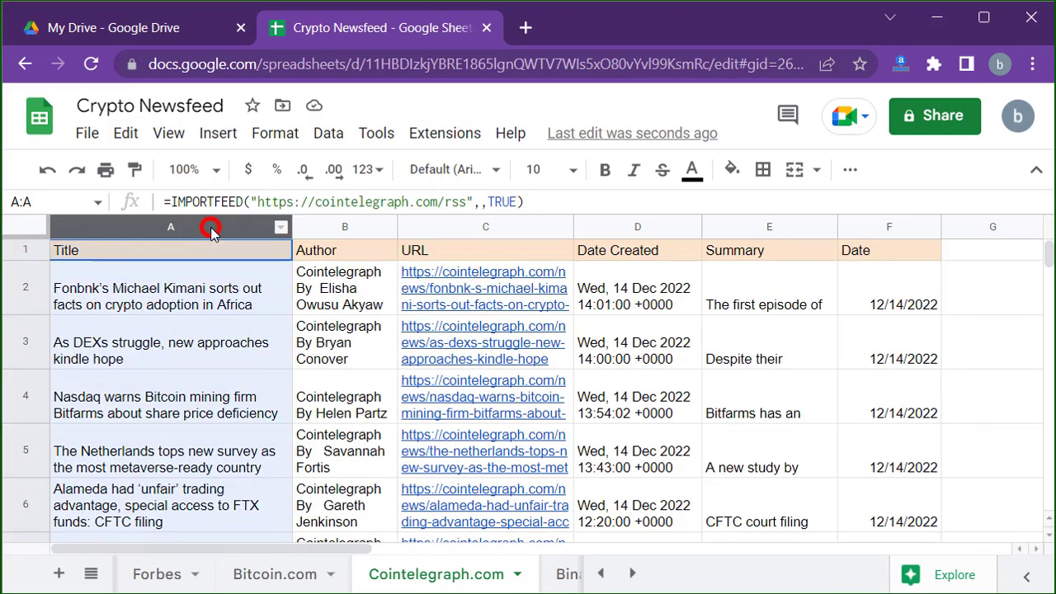
pyautogui.keyDown('ctrl'); pyautogui.click(464, 226); pyautogui.keyUp('ctrl')
pyautogui.keyDown('ctrl'); pyautogui.click(655, 227); pyautogui.keyUp('ctrl')
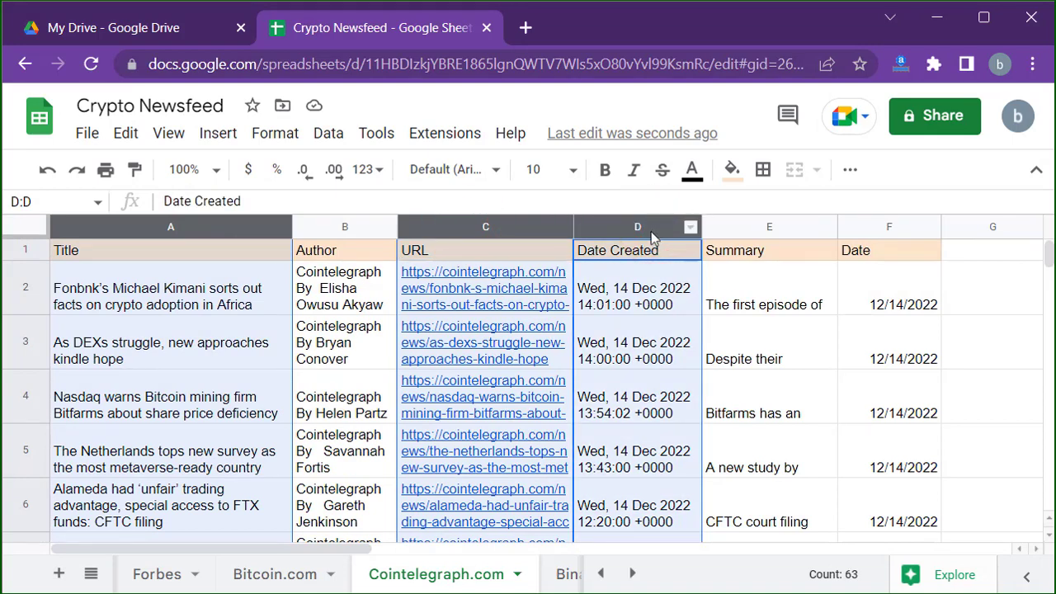
# Start a QUERY formula in cell A2 of the Today's News sheet with Cointelegraph.com!A2:F21 as its data range.
pyautogui.scroll(3, 164, 574)
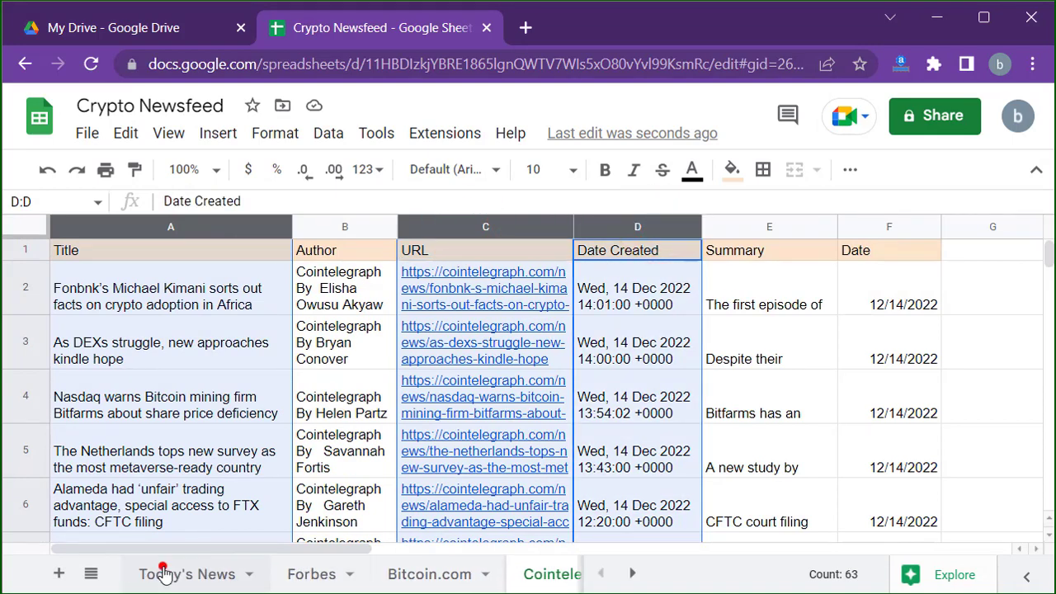
pyautogui.click(162, 573)
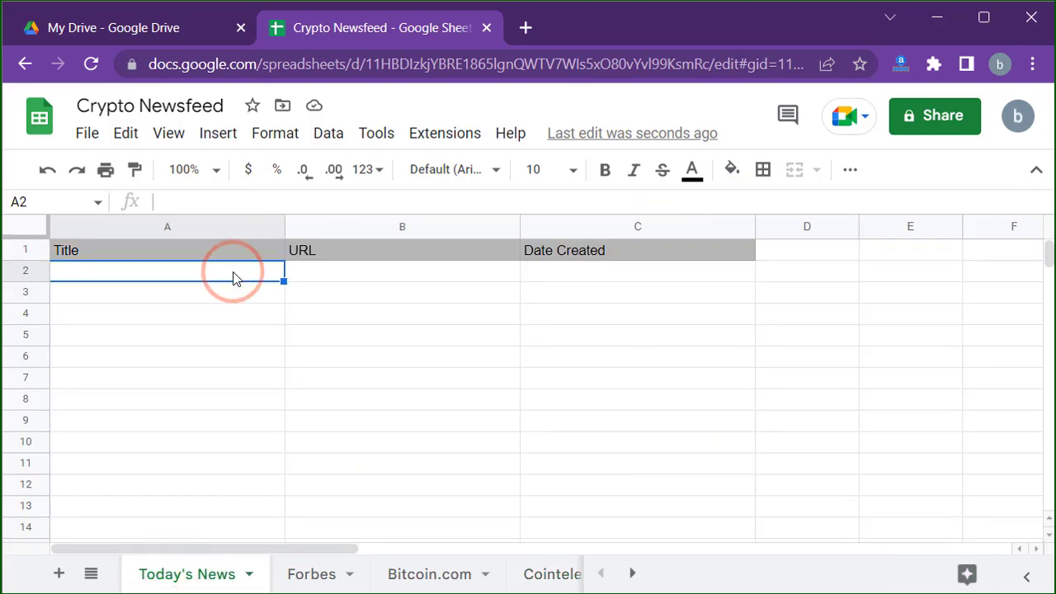
pyautogui.write('=qu')
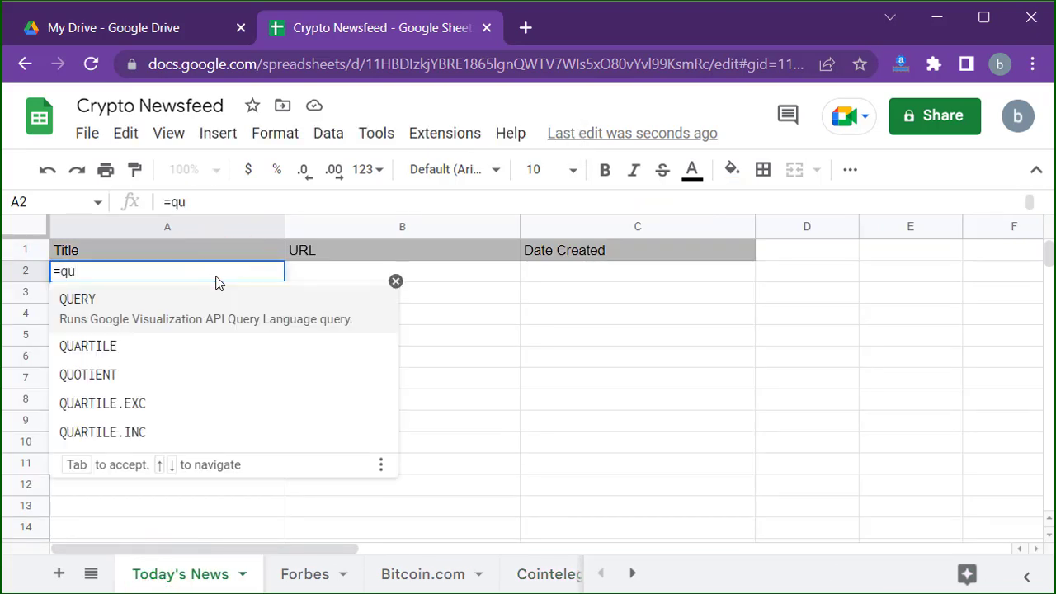
pyautogui.press('Tab')
pyautogui.click(525, 572)
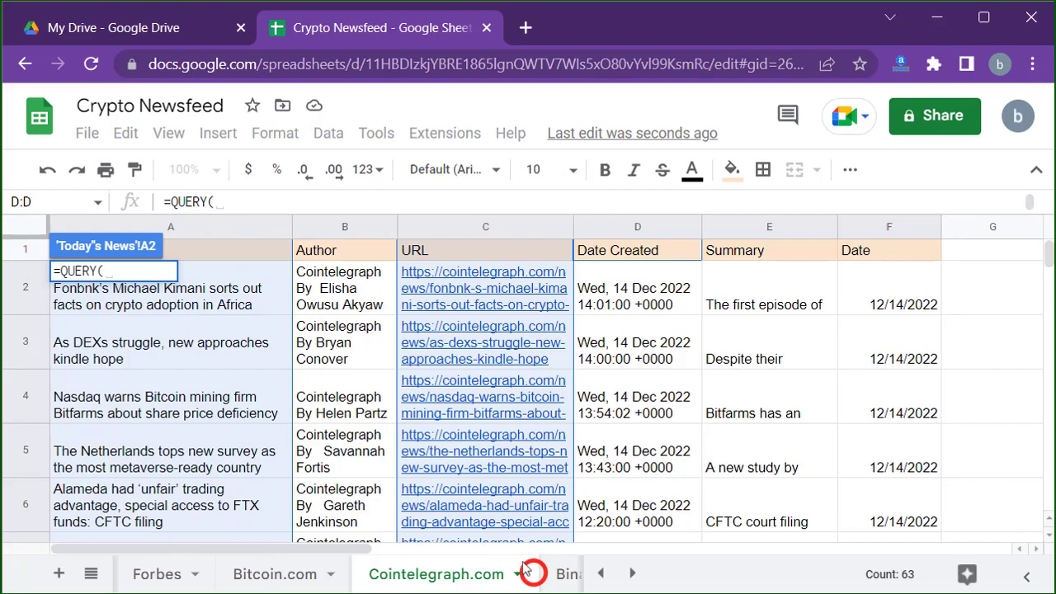
pyautogui.click(250, 285)
pyautogui.hotkey('ctrl', 'shift', 'Right')
pyautogui.hotkey('ctrl', 'shift', 'Down')
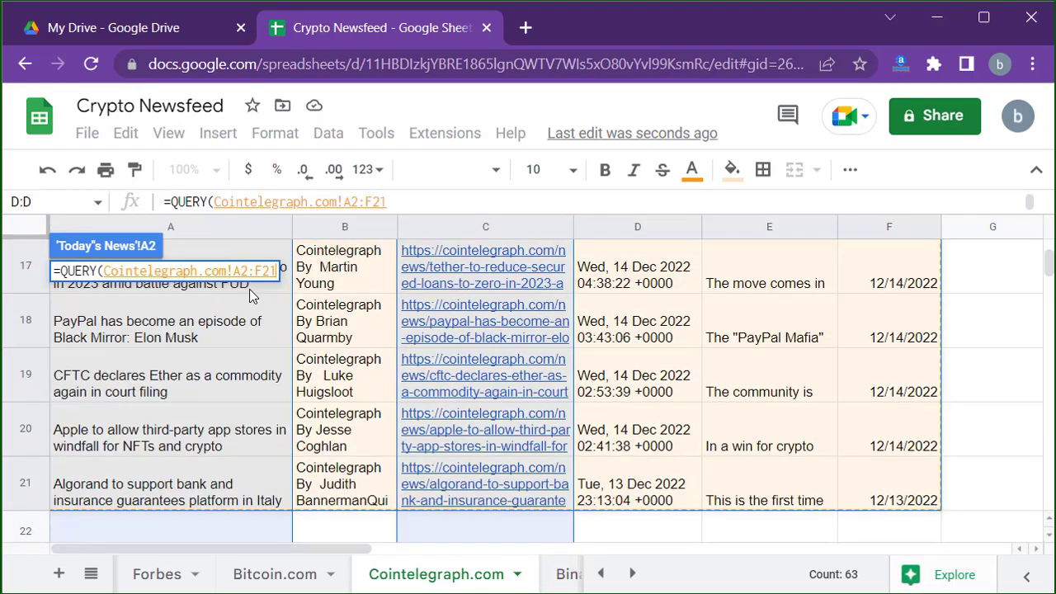
# Add the query text "select A,C,D where F=date '" to the A2 formula, followed by the & operator.
pyautogui.write(',"select A,C,D where F=')
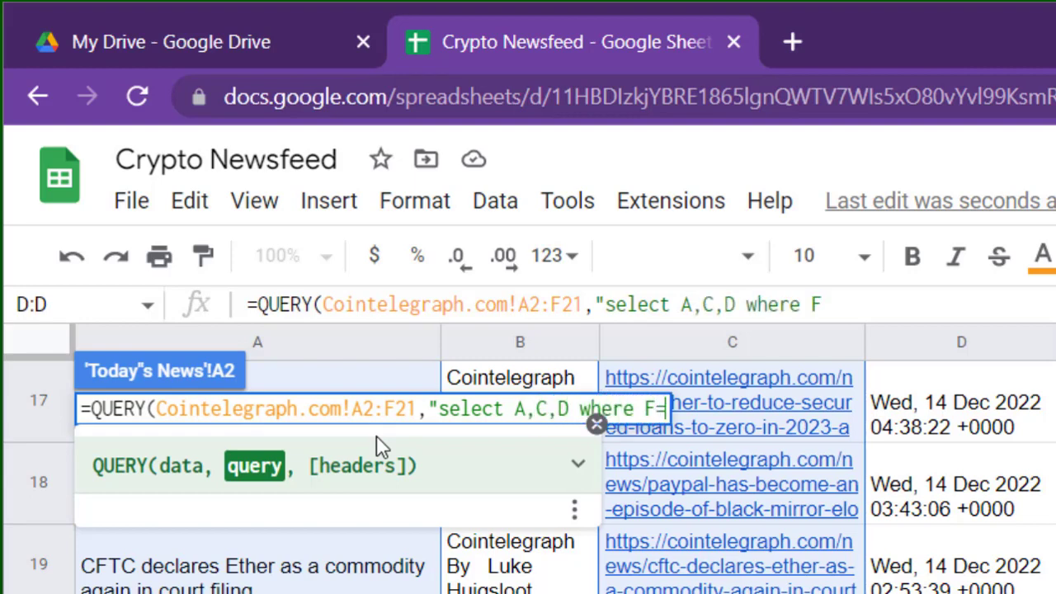
pyautogui.write('date')
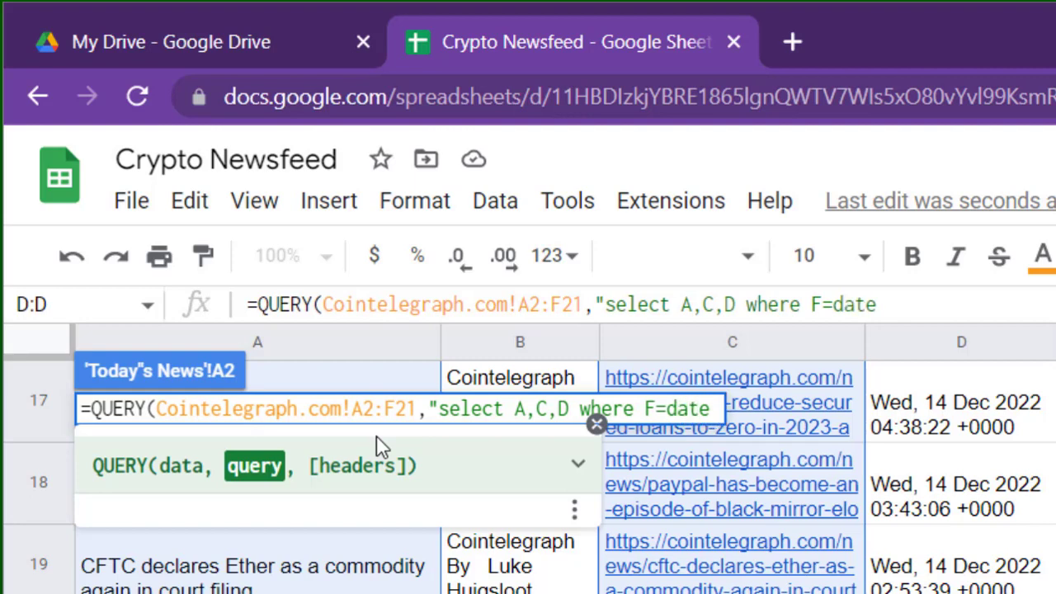
pyautogui.write(' \'"&')
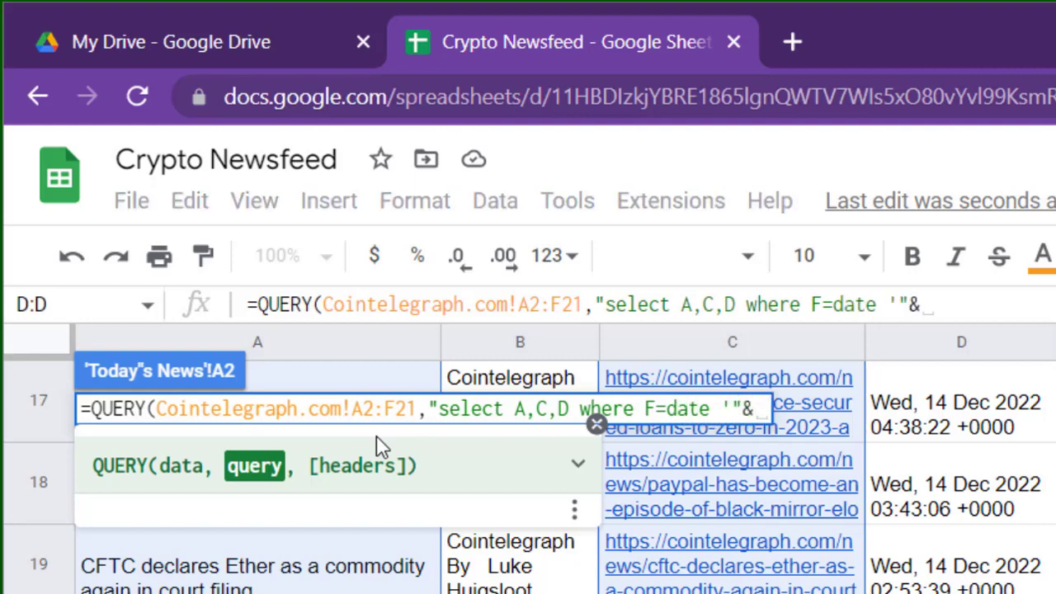
# Complete the A2 formula with TEXT(TODAY(),"yyyy-mm-dd")&"'"), enter it and check the Date Created values it returns.
pyautogui.write('TEXT(')
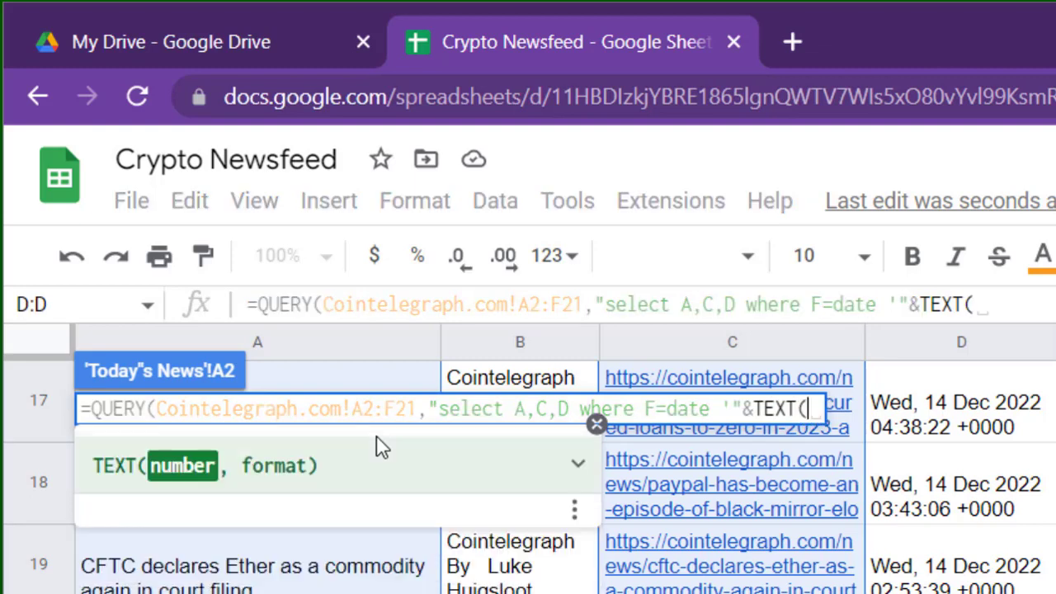
pyautogui.write('TODAY(')
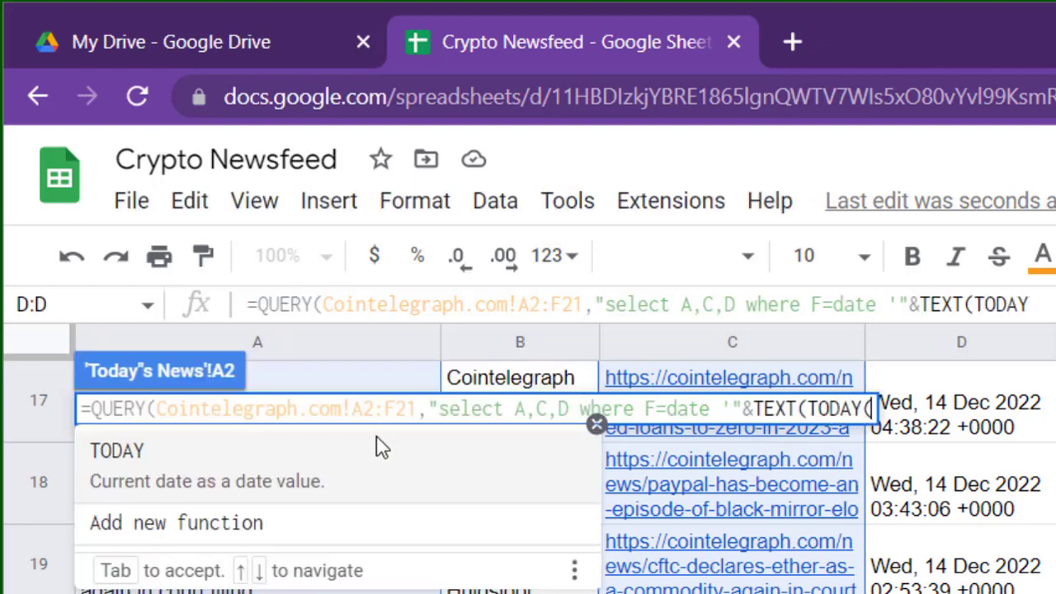
pyautogui.write('),"yyyy')
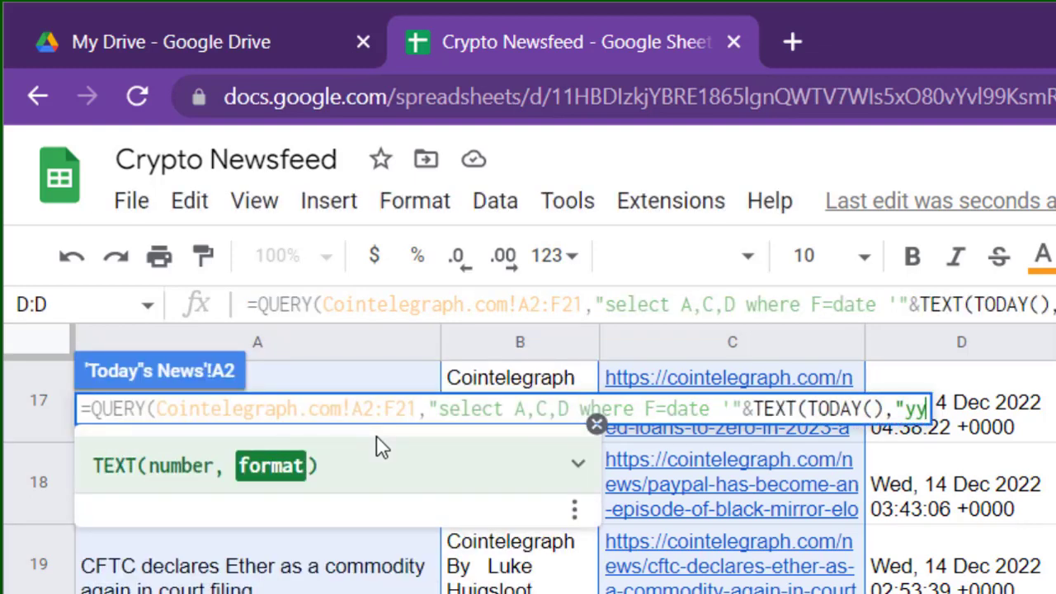
pyautogui.write('-mm-dd')
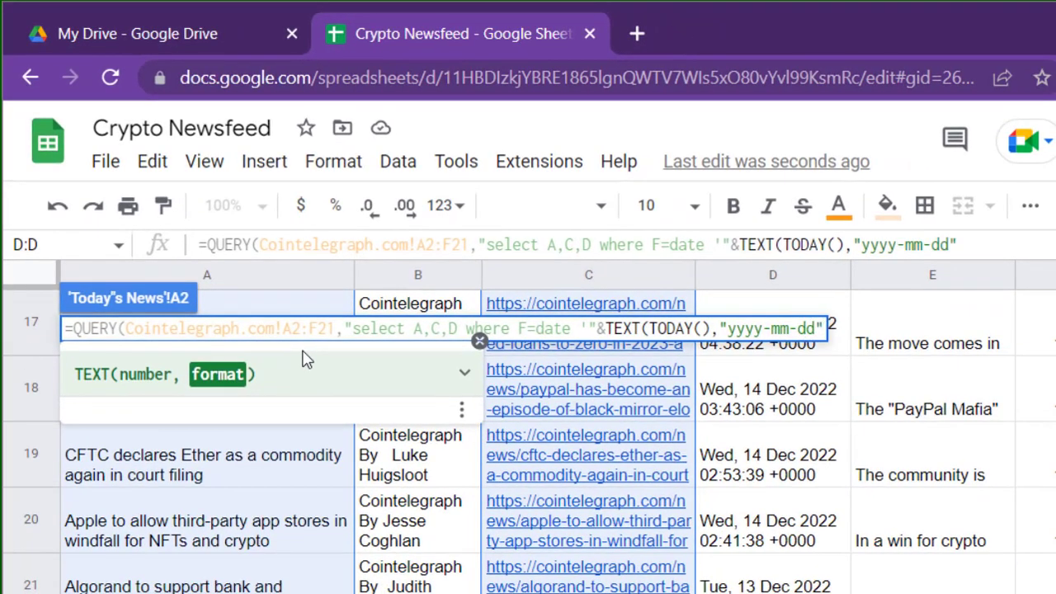
pyautogui.write('")')
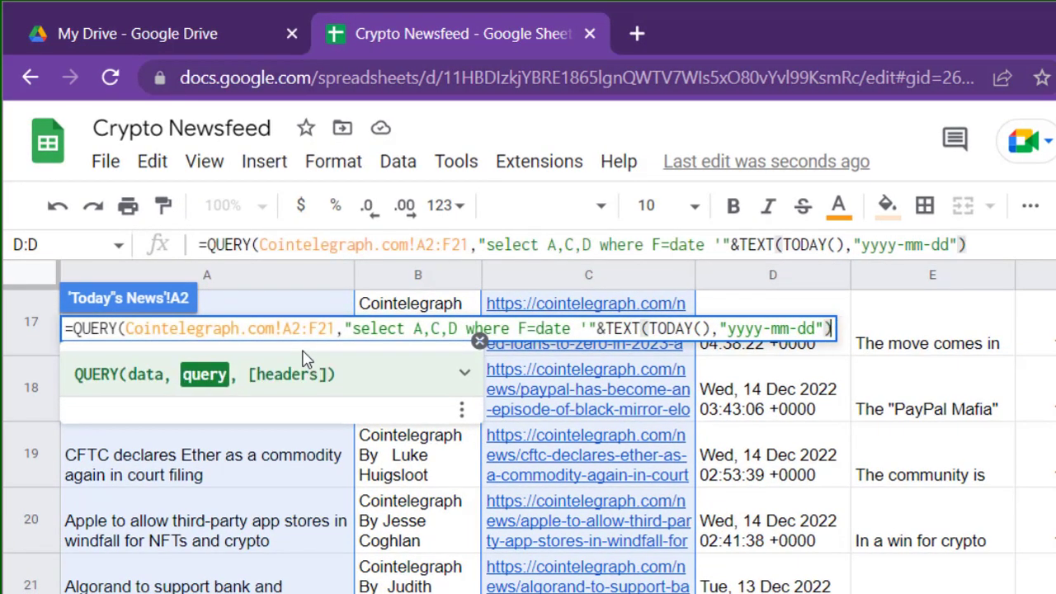
pyautogui.write('&"\'"')
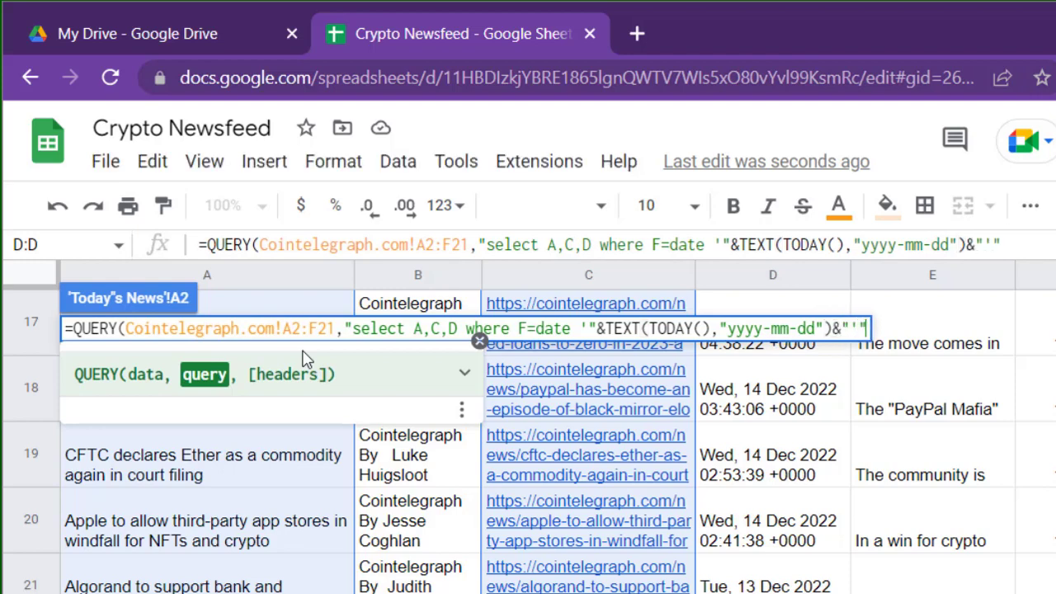
pyautogui.write(')')
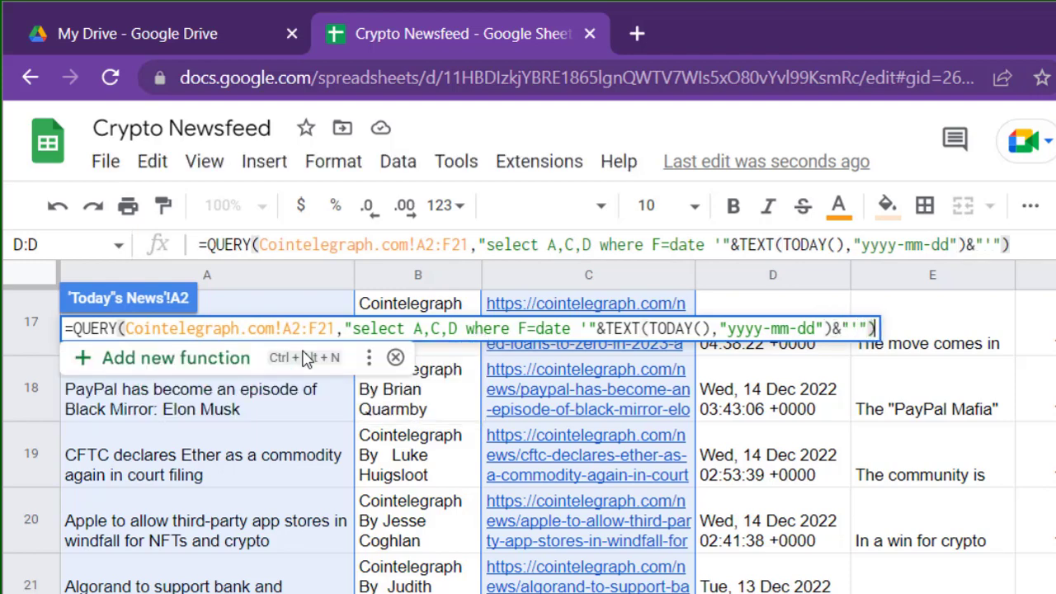
pyautogui.press('Return')
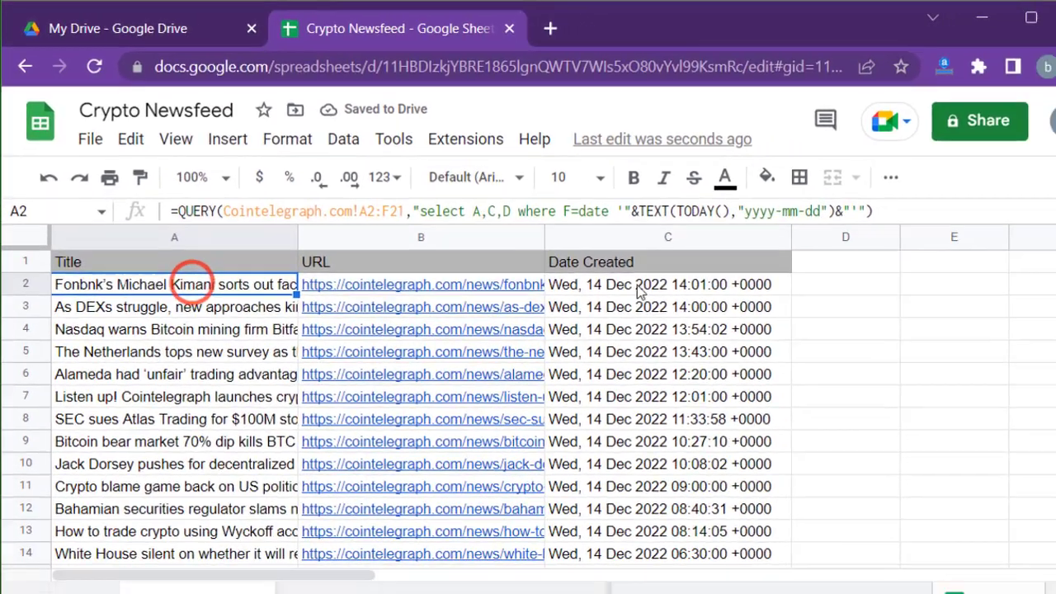
pyautogui.moveTo(737, 329); pyautogui.dragTo(729, 462)
pyautogui.moveTo(599, 381); pyautogui.dragTo(605, 412)
pyautogui.scroll(5, 604, 417)
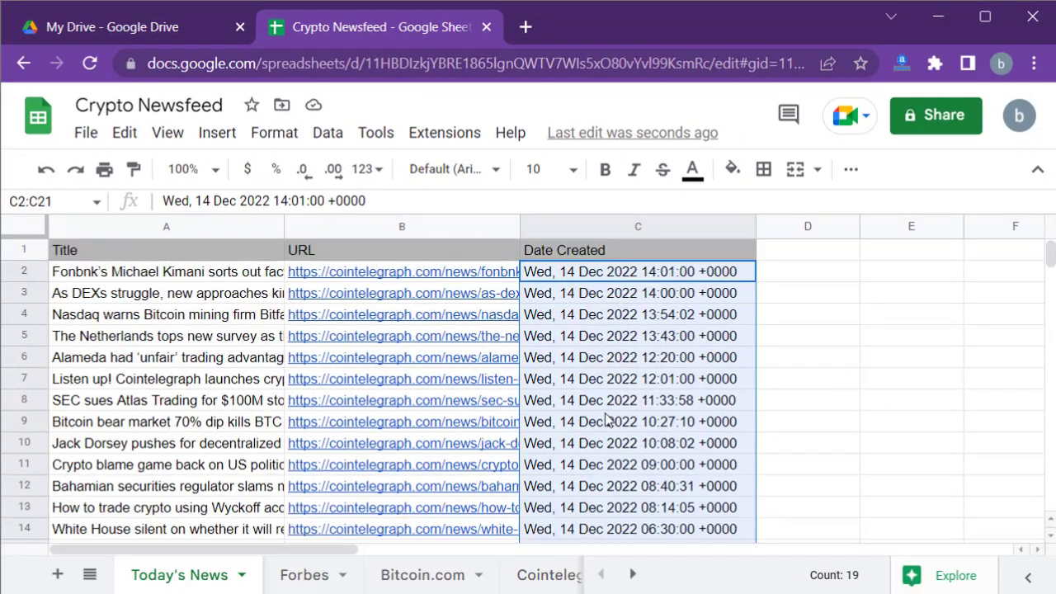
# Wrap the A2 query in curly braces and add a semicolon and line break before the closing brace.
pyautogui.click(179, 274)
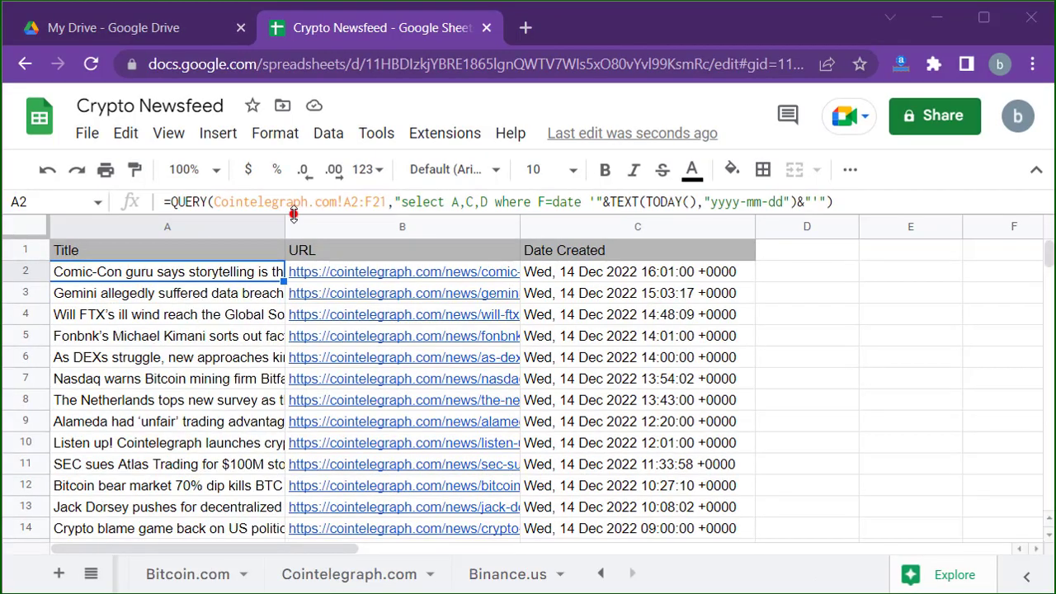
pyautogui.moveTo(293, 215); pyautogui.dragTo(294, 304)
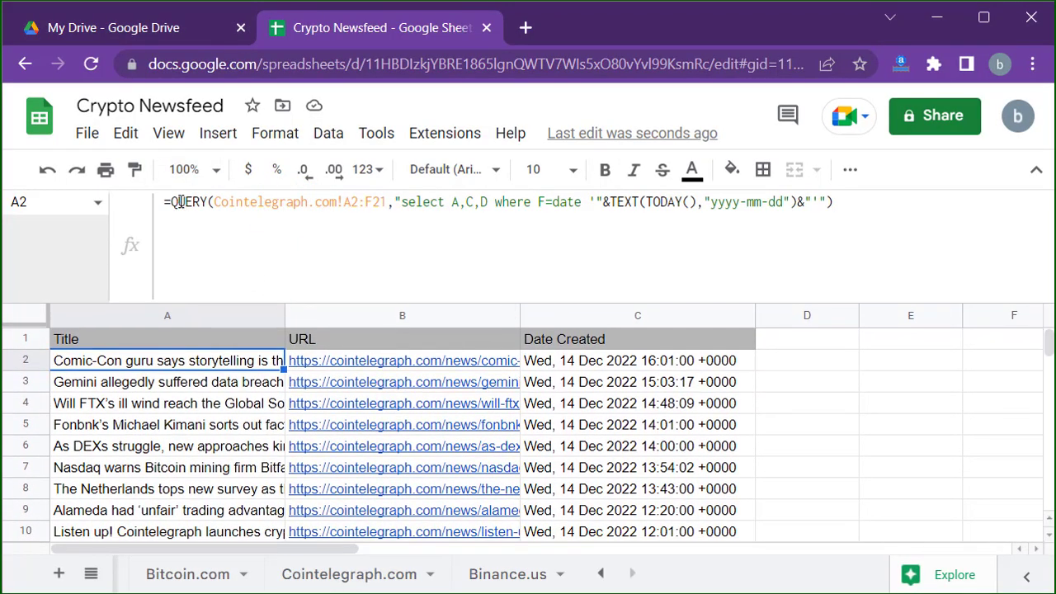
pyautogui.click(171, 201)
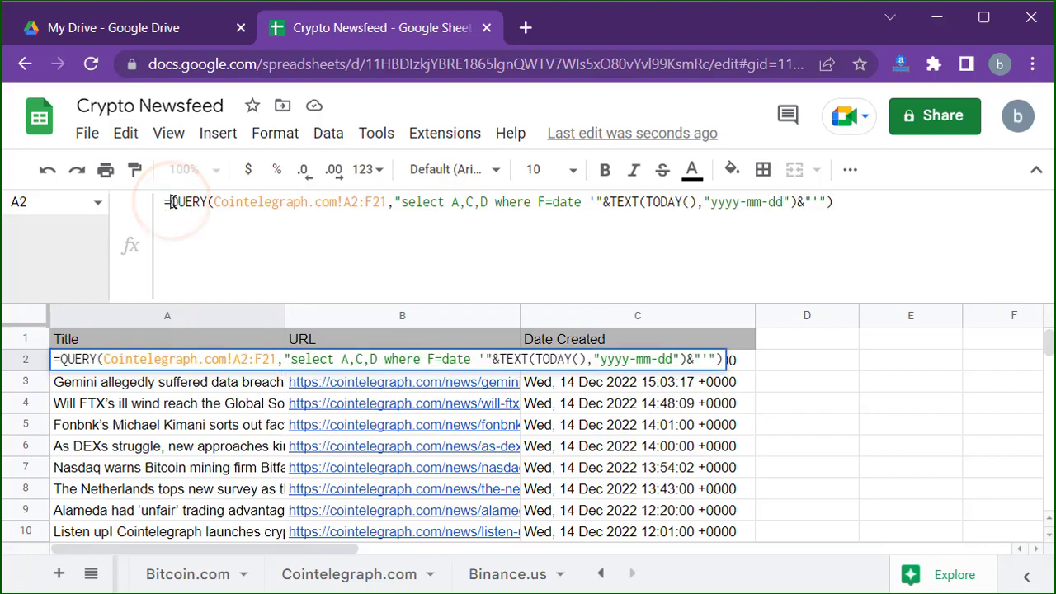
pyautogui.write('{')
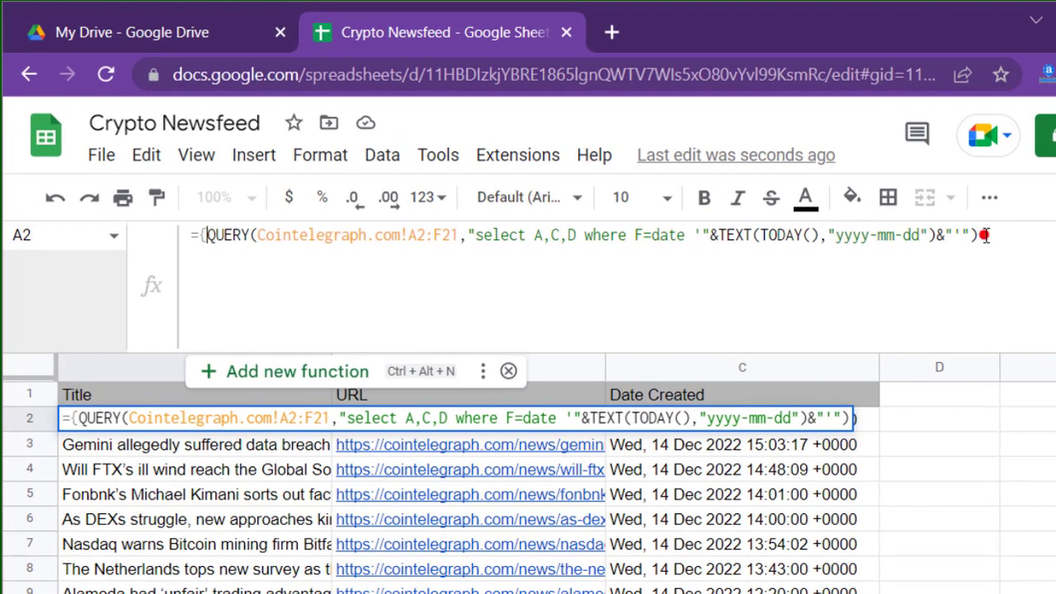
pyautogui.click(984, 236)
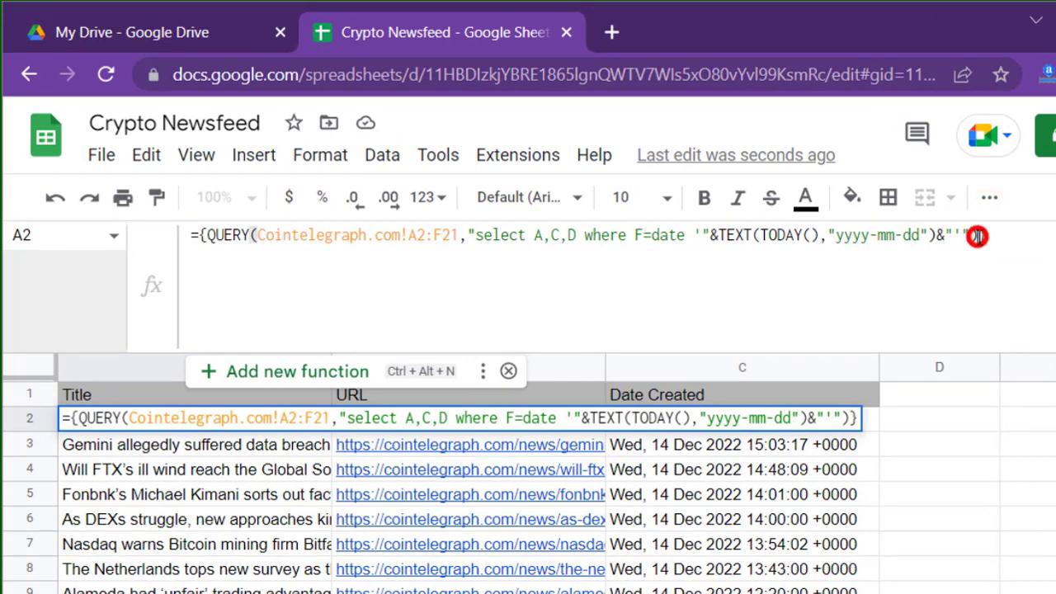
pyautogui.write(';')
pyautogui.hotkey('ctrl', 'Return')
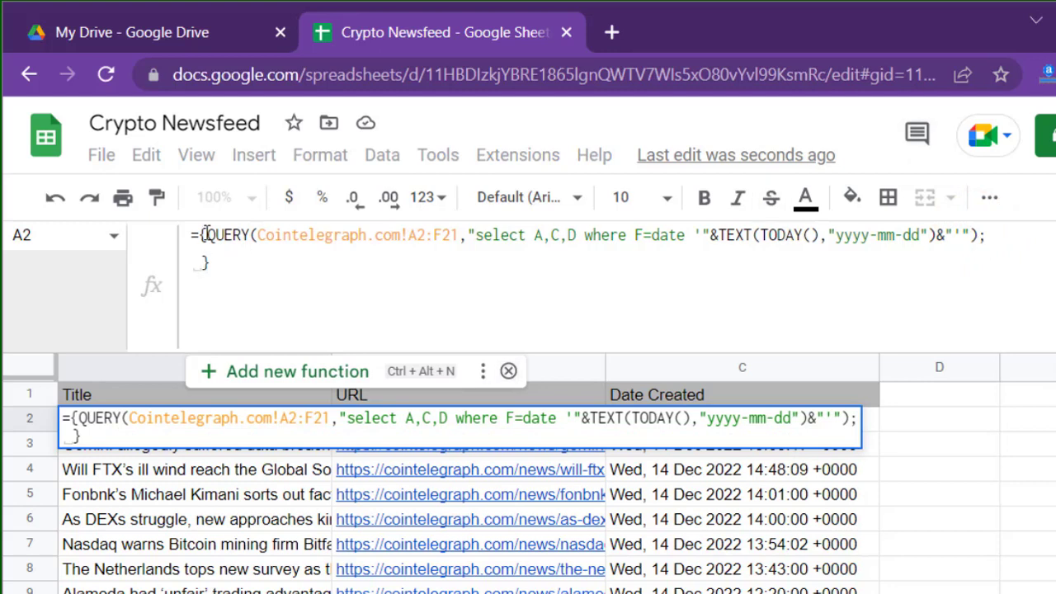
# Copy the whole Cointelegraph.com query and paste it on the second line, before the closing brace.
pyautogui.moveTo(204, 236); pyautogui.dragTo(979, 235)
pyautogui.hotkey('ctrl', 'c')
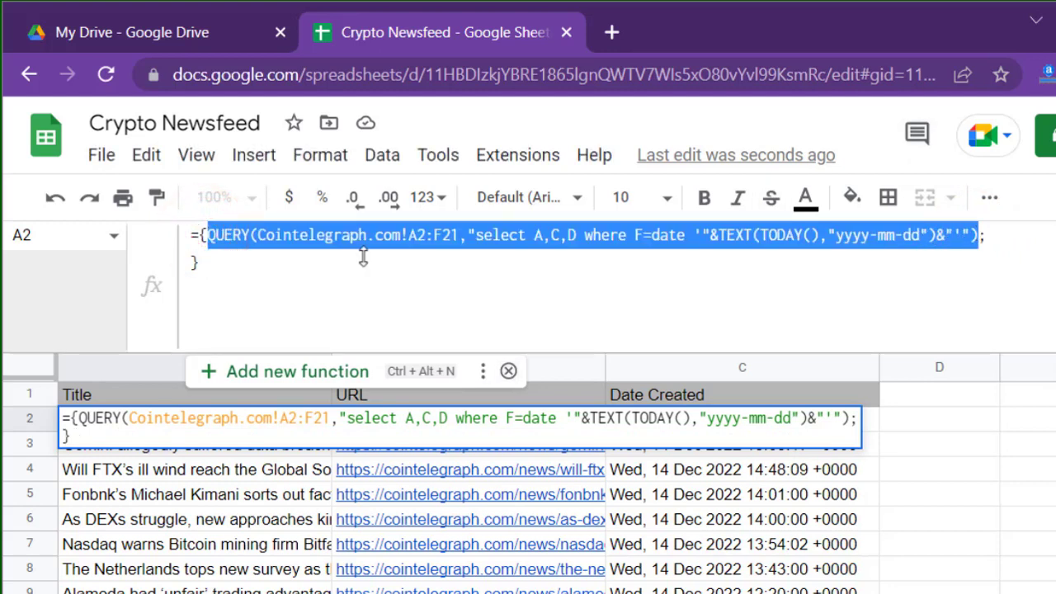
pyautogui.click(190, 264)
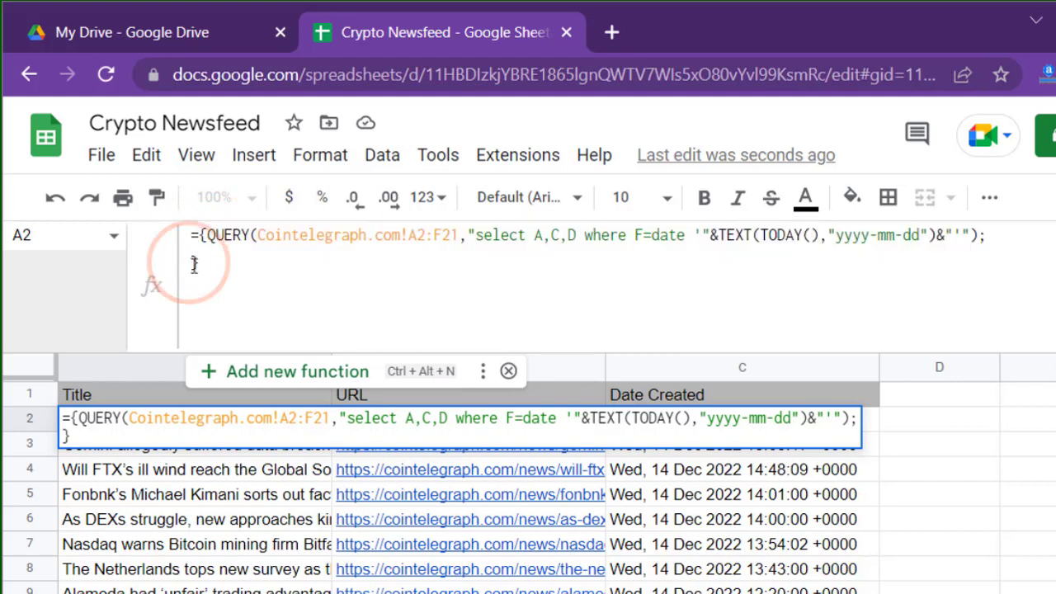
pyautogui.click(192, 264)
pyautogui.hotkey('ctrl', 'v')
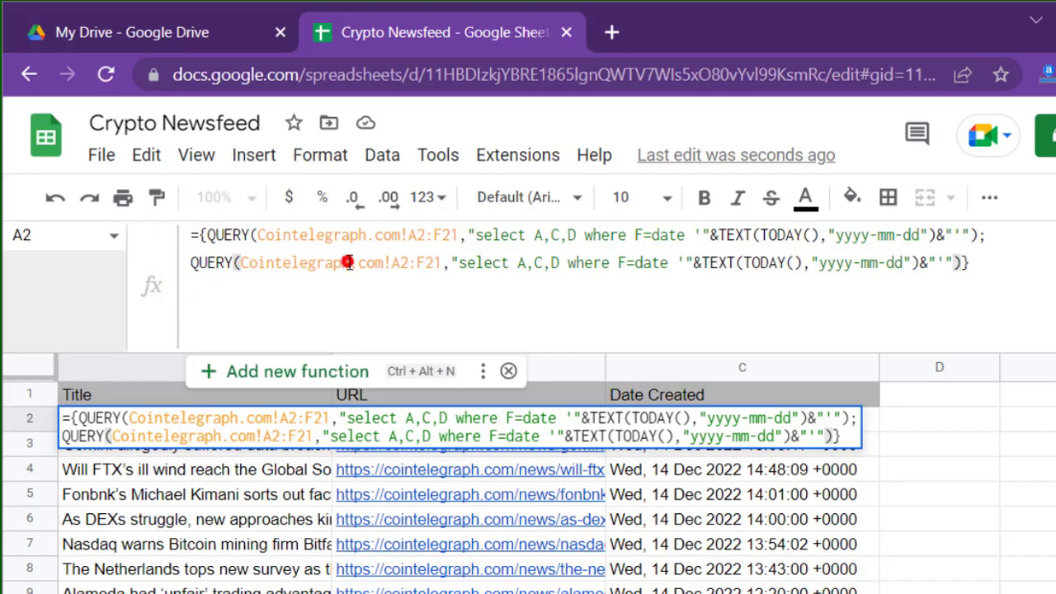
# Change the second query's source sheet to Bitcoin.com, enter the formula and check the combined list for Bitcoin.com articles.
pyautogui.moveTo(348, 262); pyautogui.dragTo(244, 263)
pyautogui.press('BackSpace')
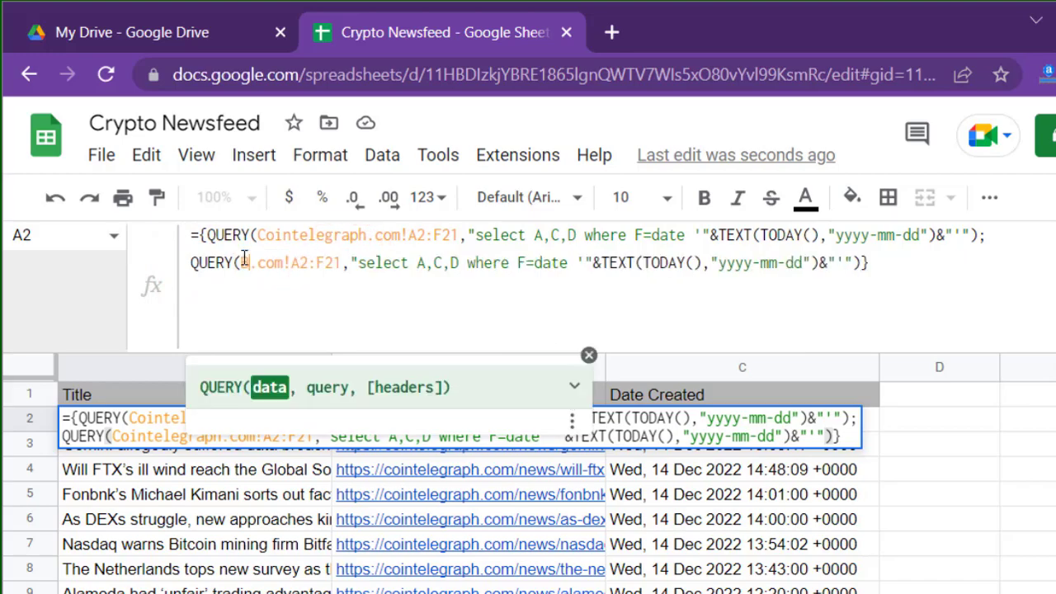
pyautogui.write('Bitcoin')
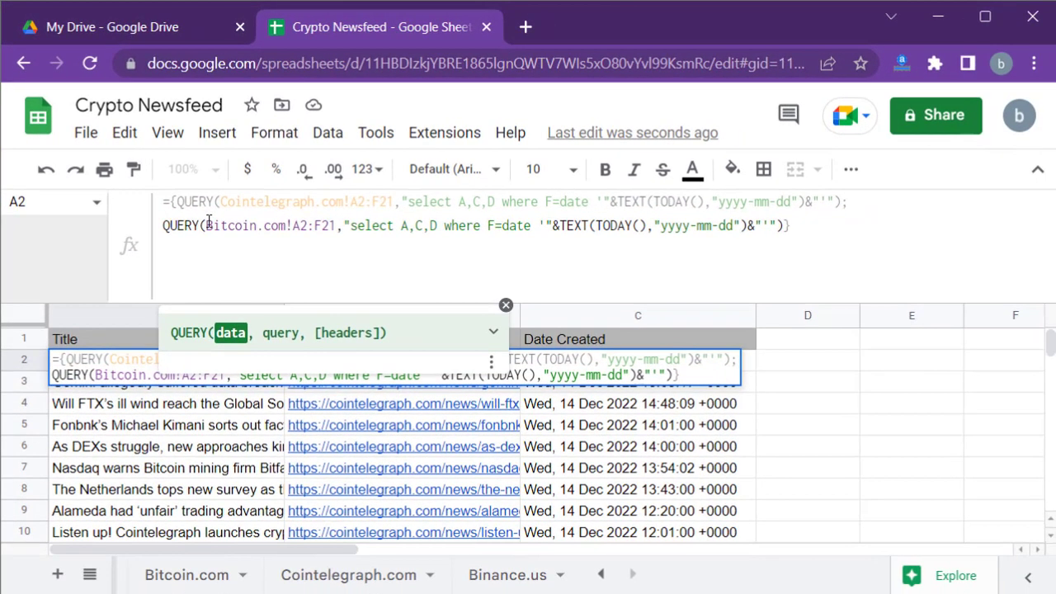
pyautogui.press('Return')
pyautogui.scroll(-6, 270, 427)
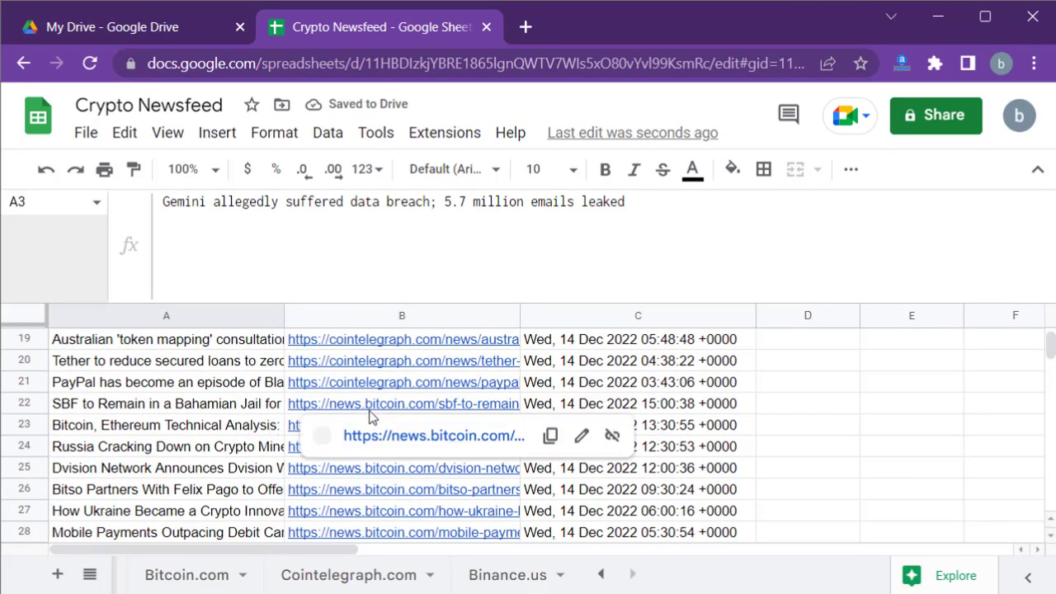
pyautogui.click(190, 450)
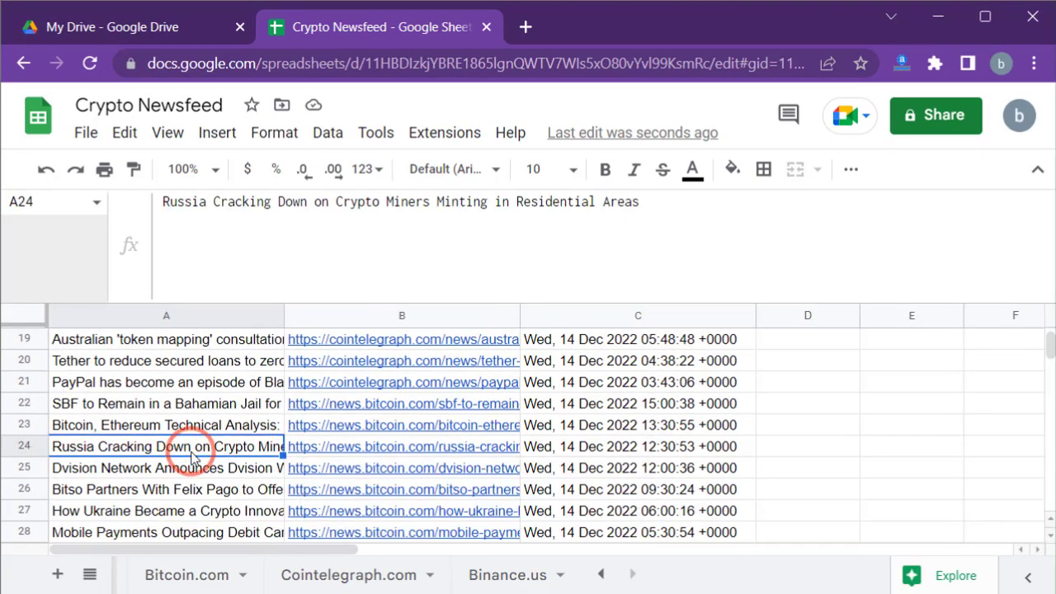
pyautogui.scroll(6, 192, 456)
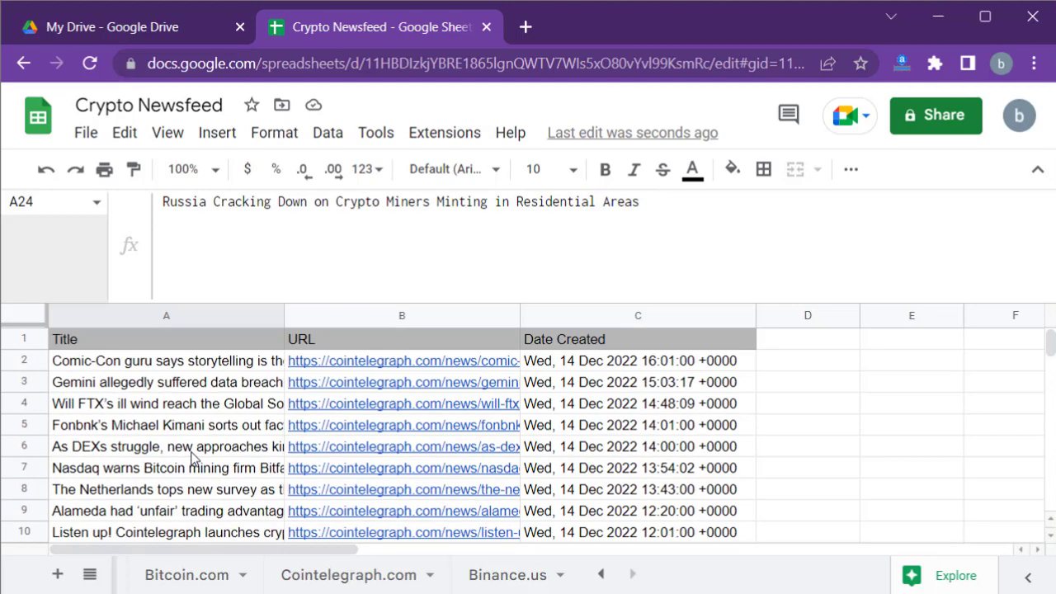
# End the Bitcoin.com query with a semicolon and paste another copy of the Cointelegraph.com query on a third line of the A2 formula.
pyautogui.click(195, 363)
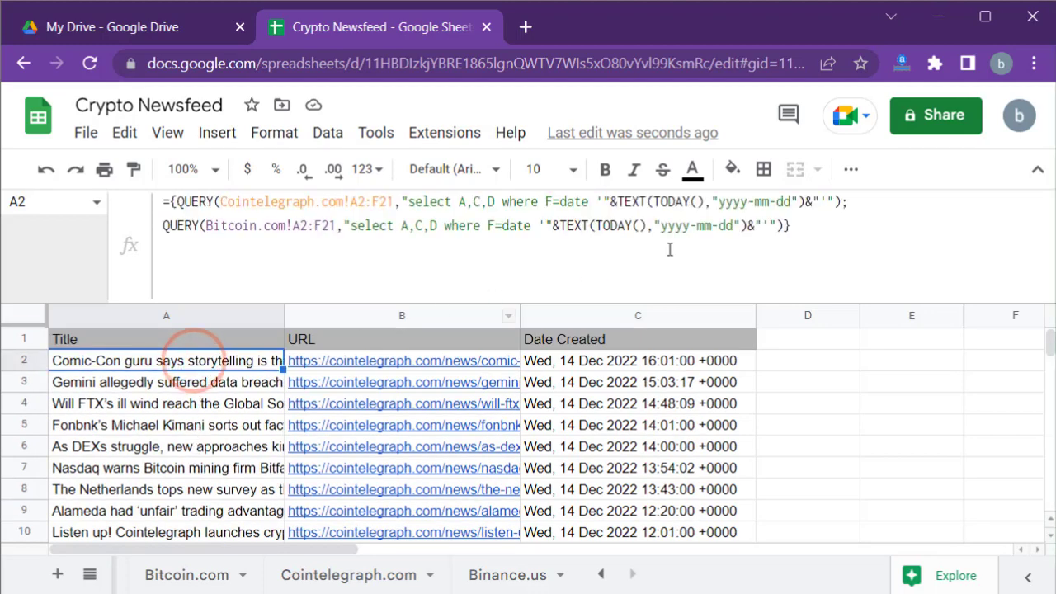
pyautogui.click(786, 225)
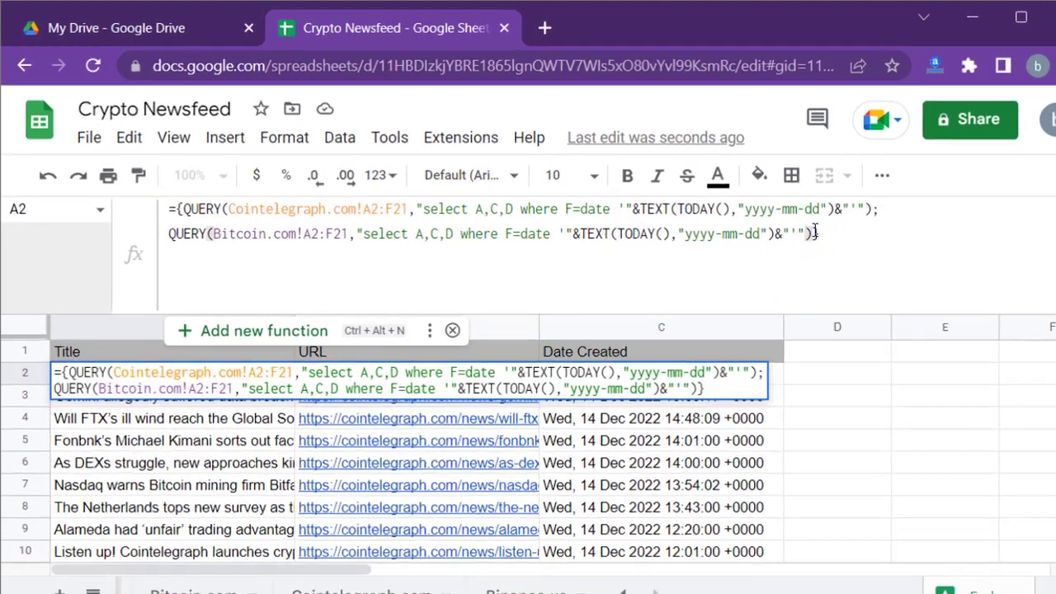
pyautogui.write(';')
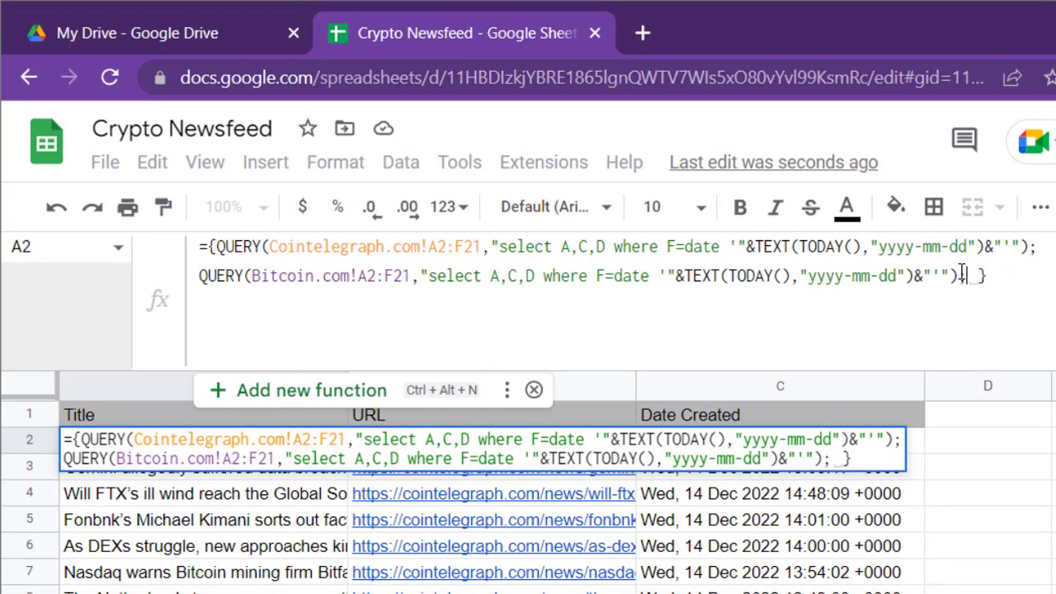
pyautogui.hotkey('ctrl', 'Return')
pyautogui.hotkey('ctrl', 'v')
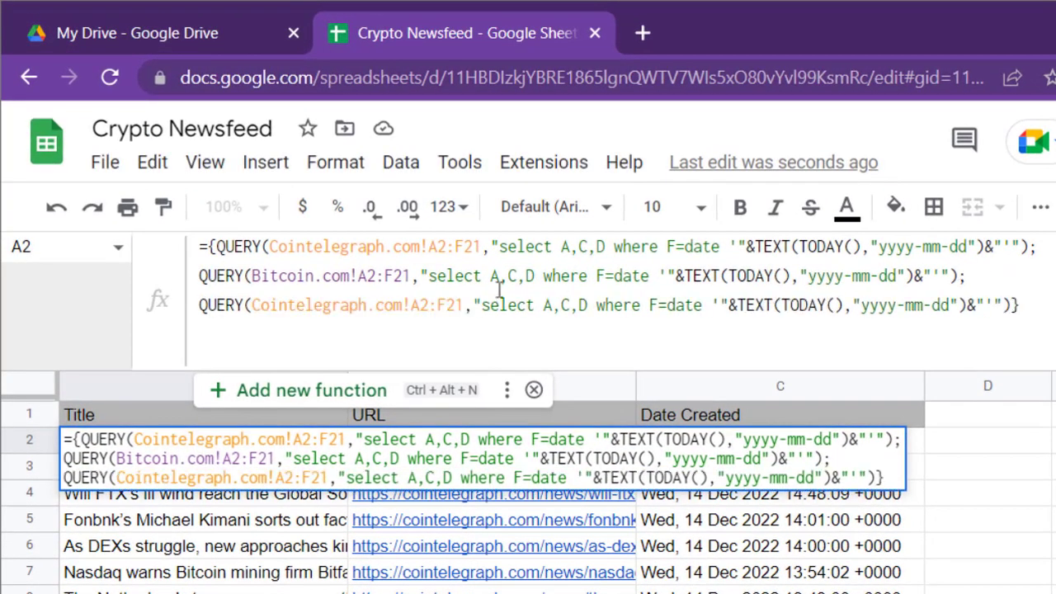
# Change the third query's source sheet to Binance.us and enter the A2 formula.
pyautogui.moveTo(251, 304); pyautogui.dragTo(403, 305)
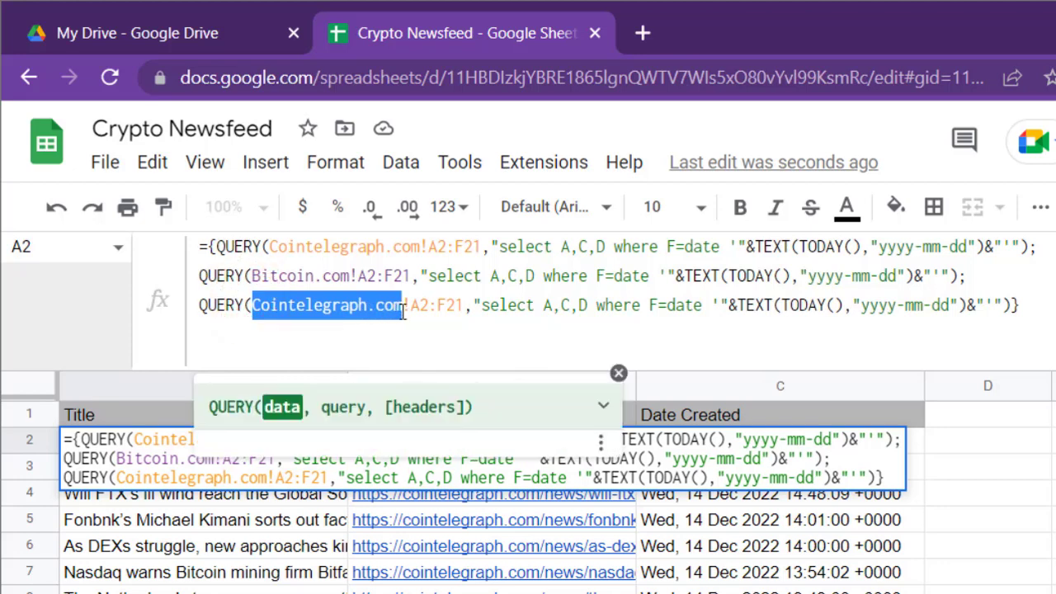
pyautogui.write('Binance.')
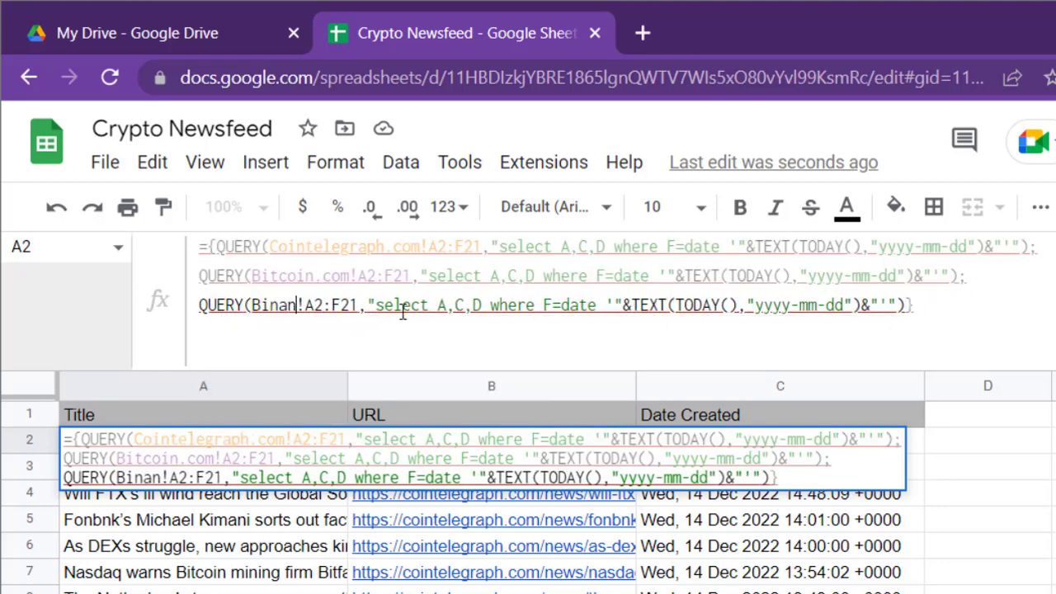
pyautogui.write('us')
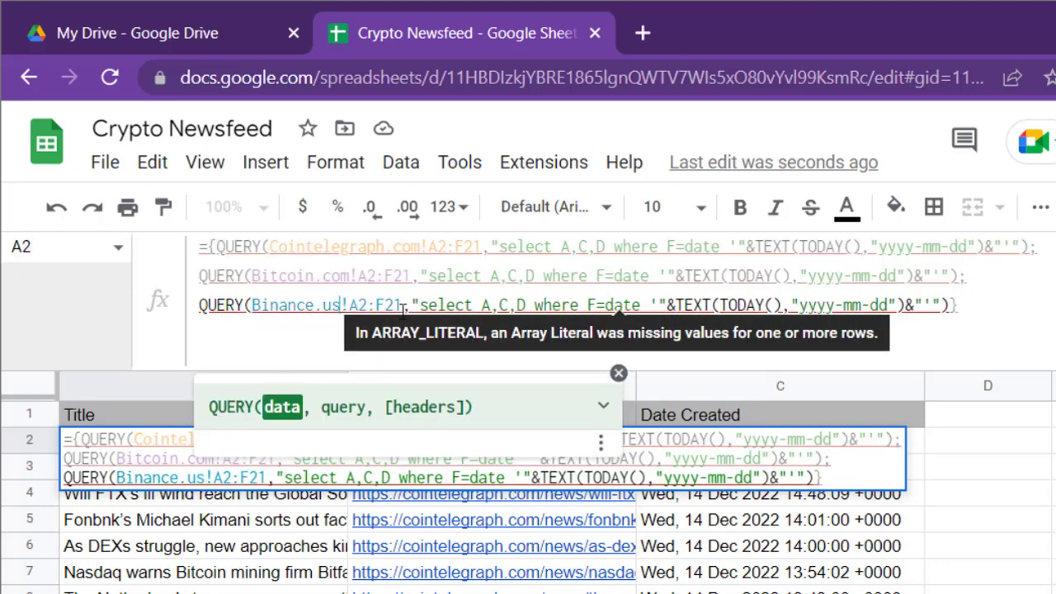
pyautogui.press('Return')
pyautogui.click(287, 442)
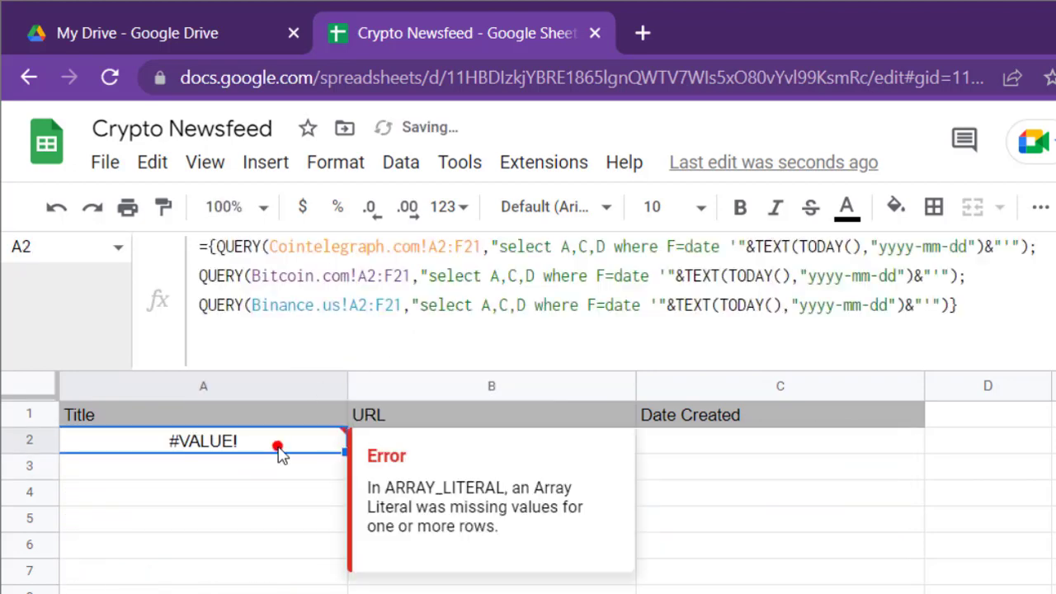
# Wrap the Binance.us query in IFERROR with the fallback {"","",""}, enter the formula and check the end of the combined list.
pyautogui.click(200, 301)
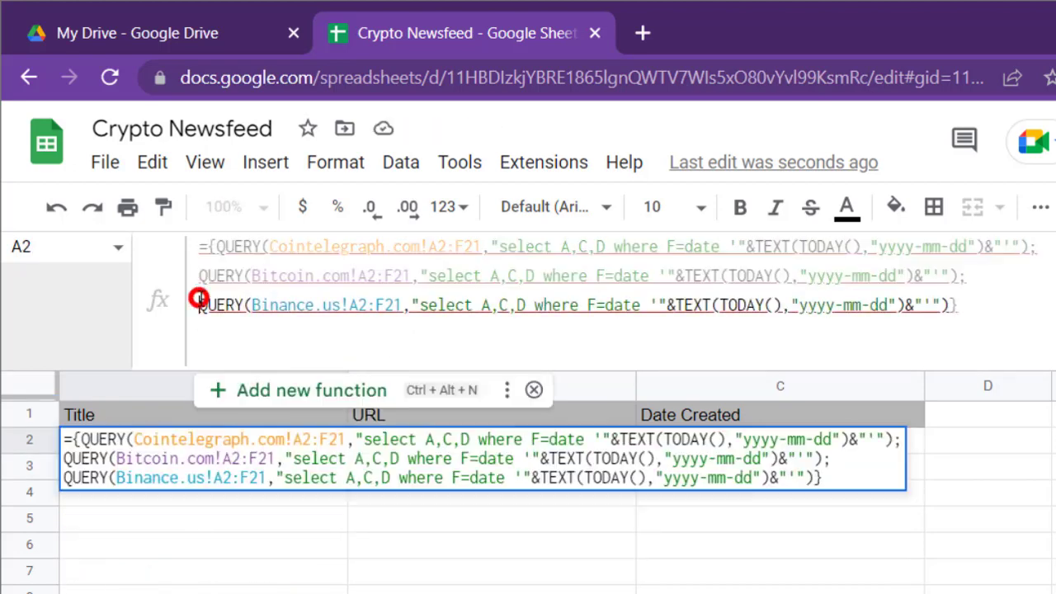
pyautogui.write('IFERROR(')
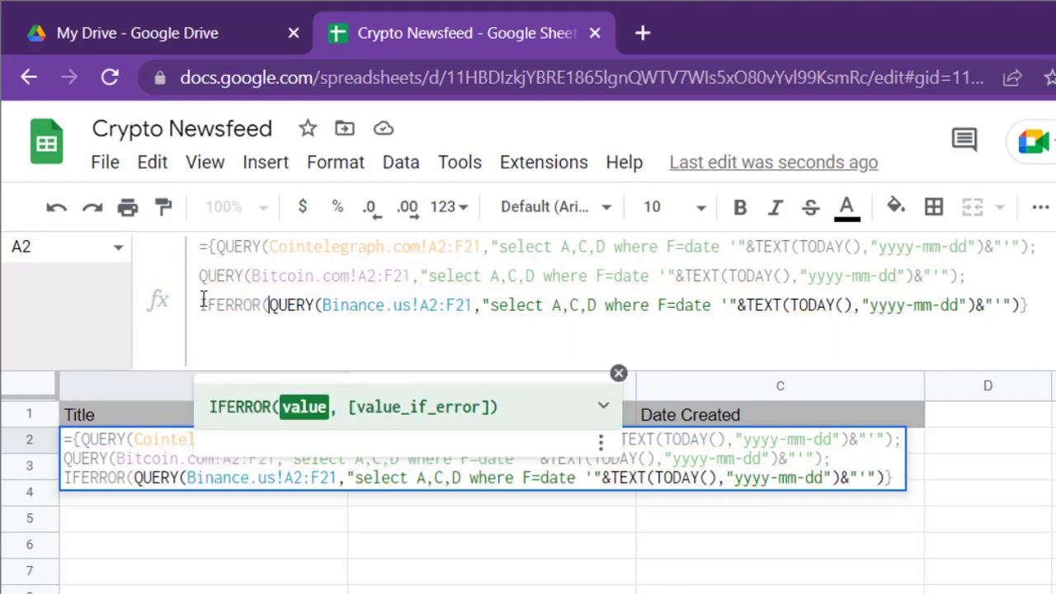
pyautogui.click(1013, 302)
pyautogui.write(',')
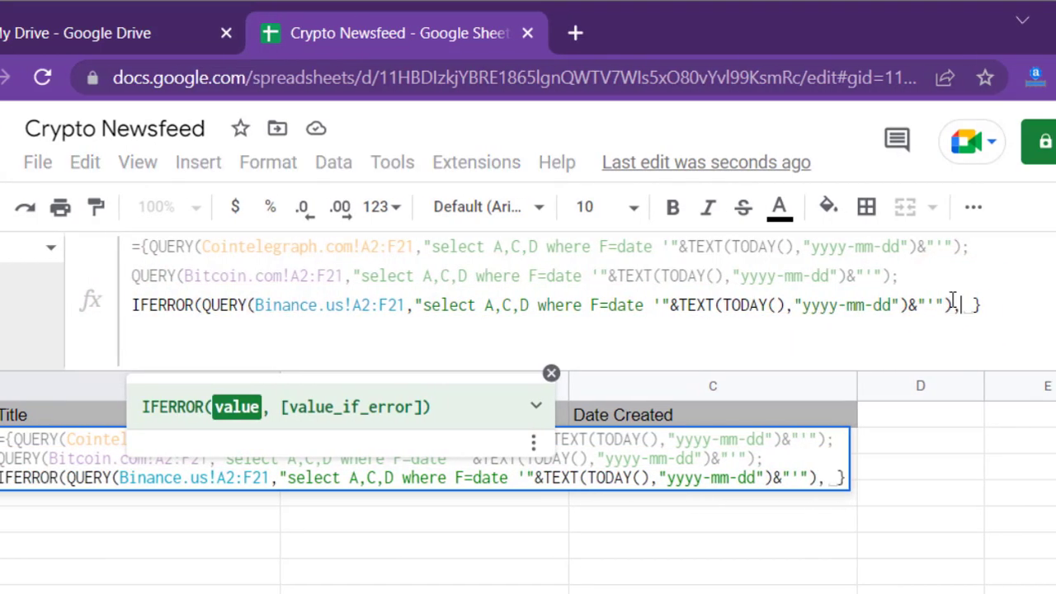
pyautogui.press('BackSpace')
pyautogui.write('{}')
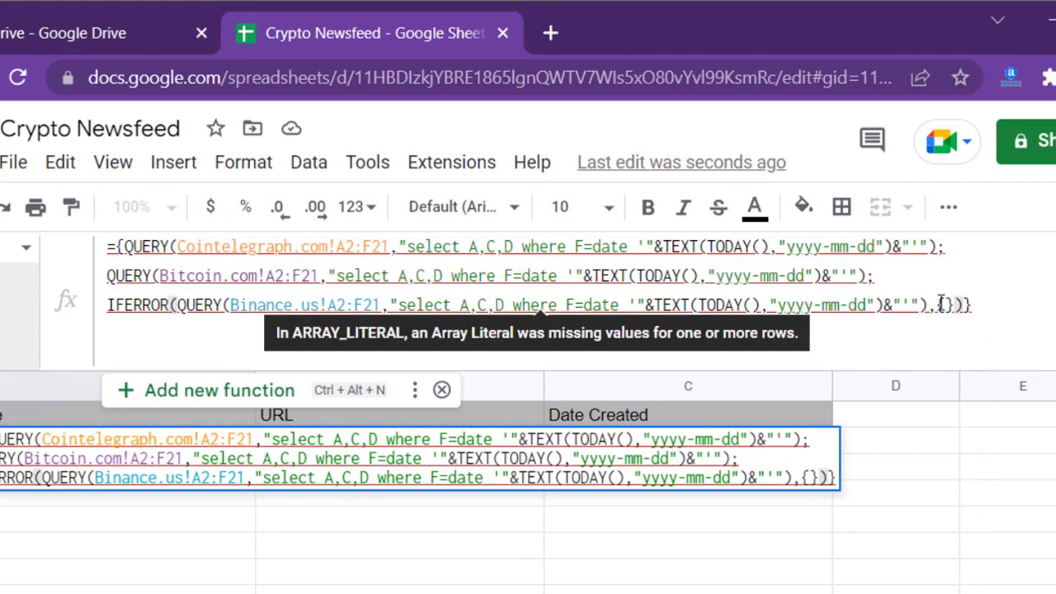
pyautogui.click(947, 305)
pyautogui.write('),{"",""')
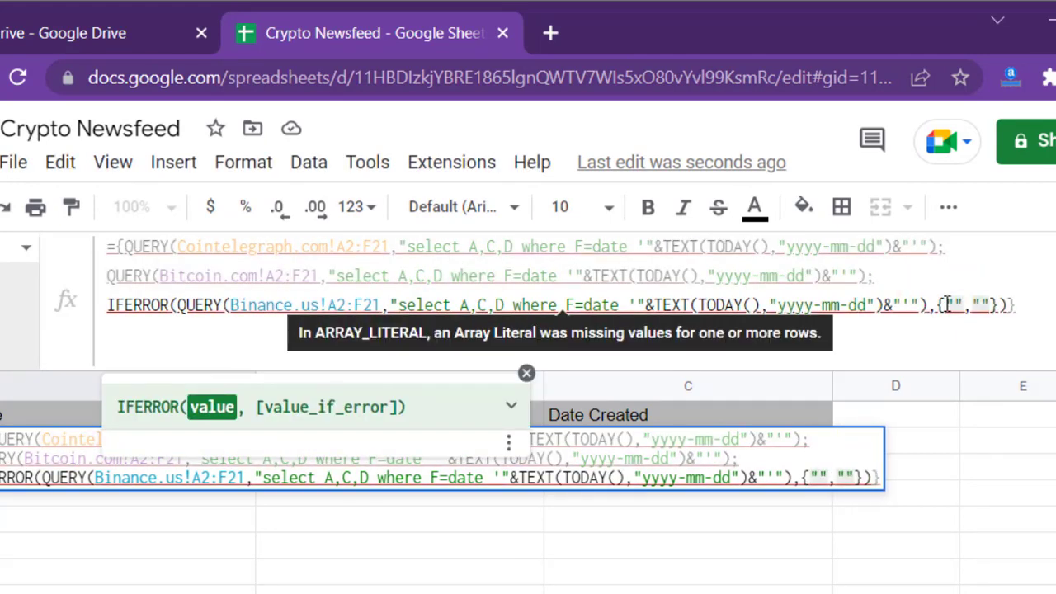
pyautogui.write(',""')
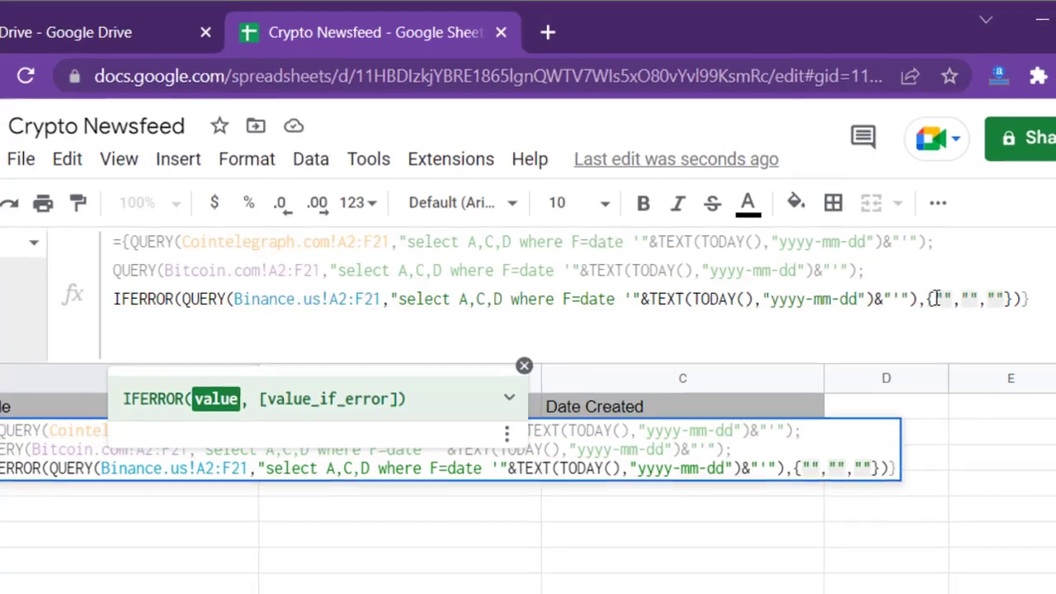
pyautogui.press('Return')
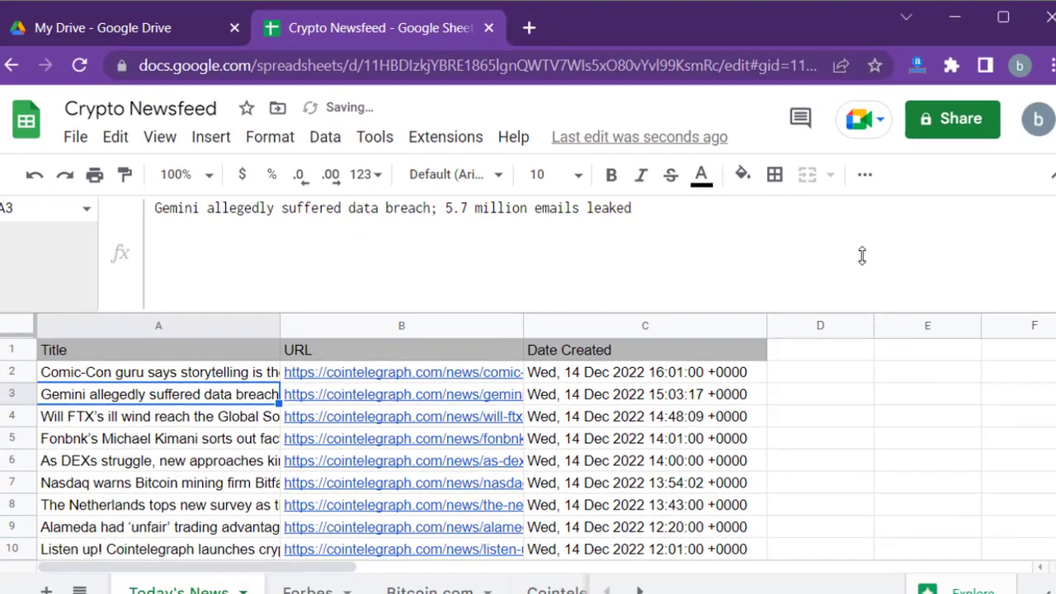
pyautogui.scroll(-6, 264, 495)
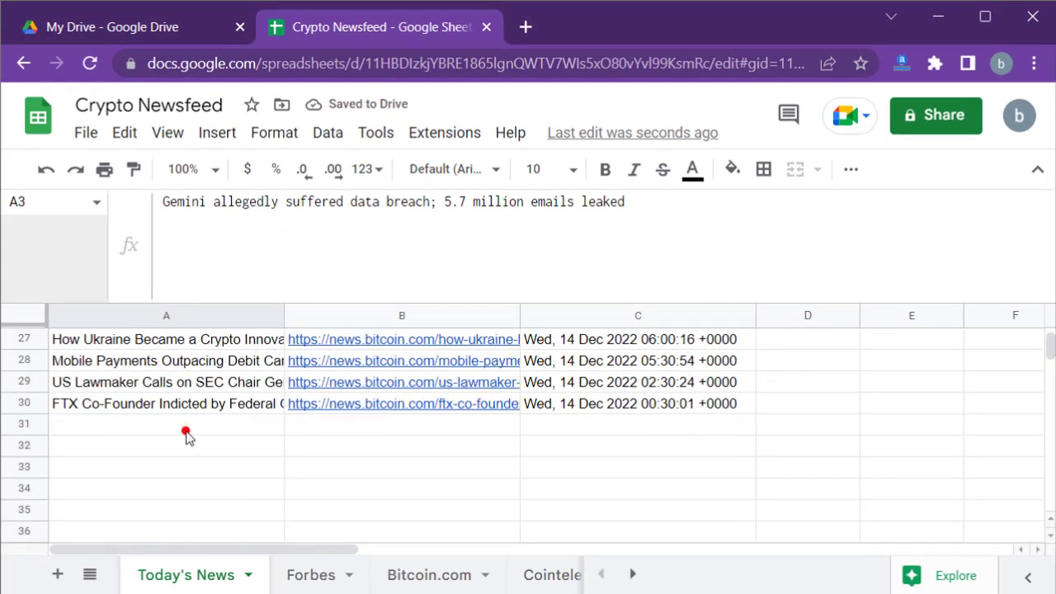
pyautogui.click(186, 436)
pyautogui.scroll(8, 186, 435)
# Set the first fallback value of the Binance.us query to "BINANCE: No Crypto news today!" and check the last row of the list.
pyautogui.click(162, 361)
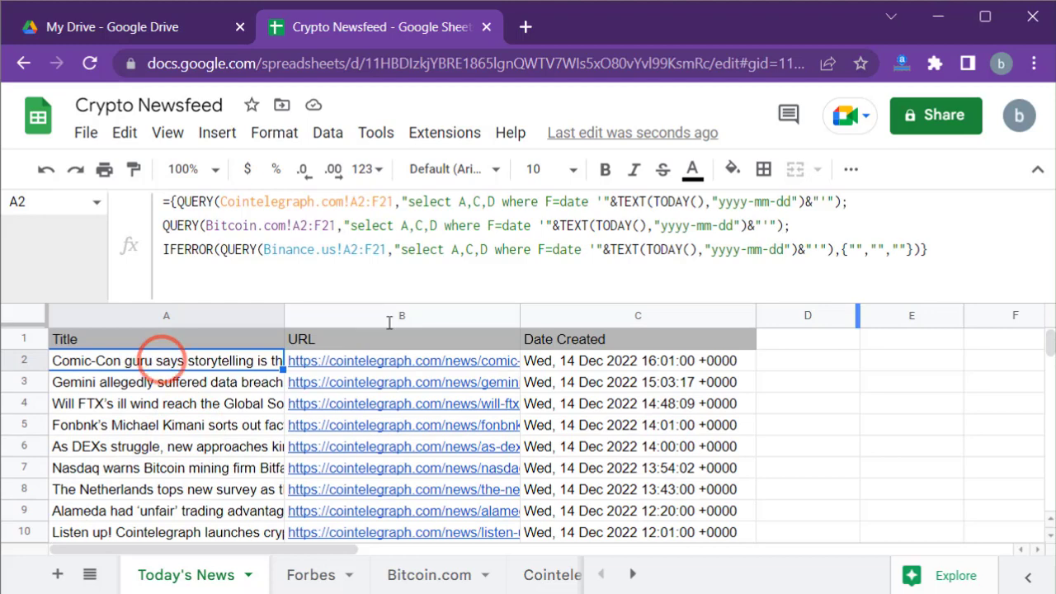
pyautogui.click(854, 246)
pyautogui.write('BI')
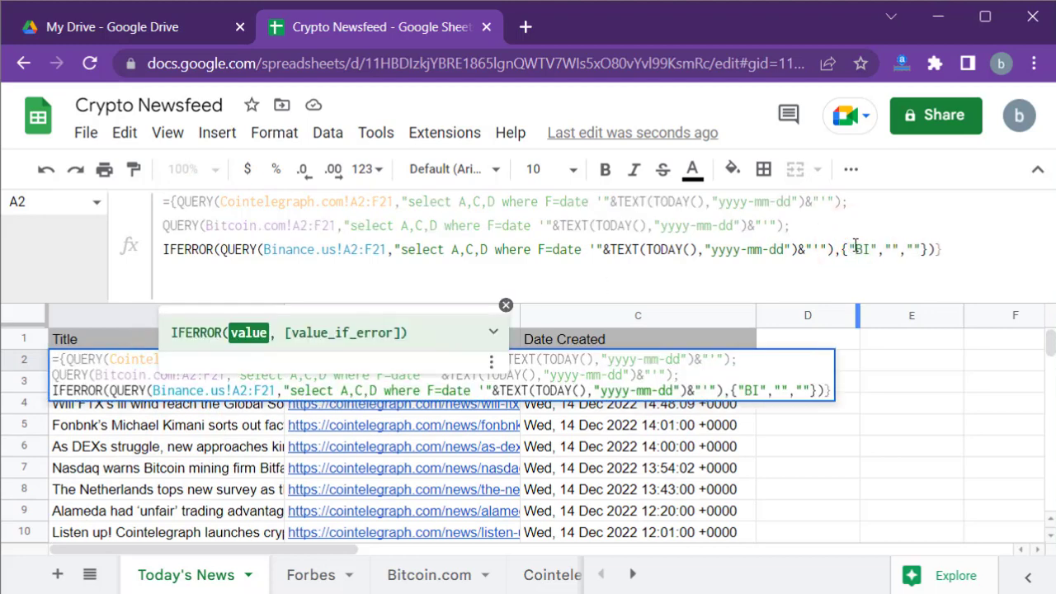
pyautogui.write('NANCE')
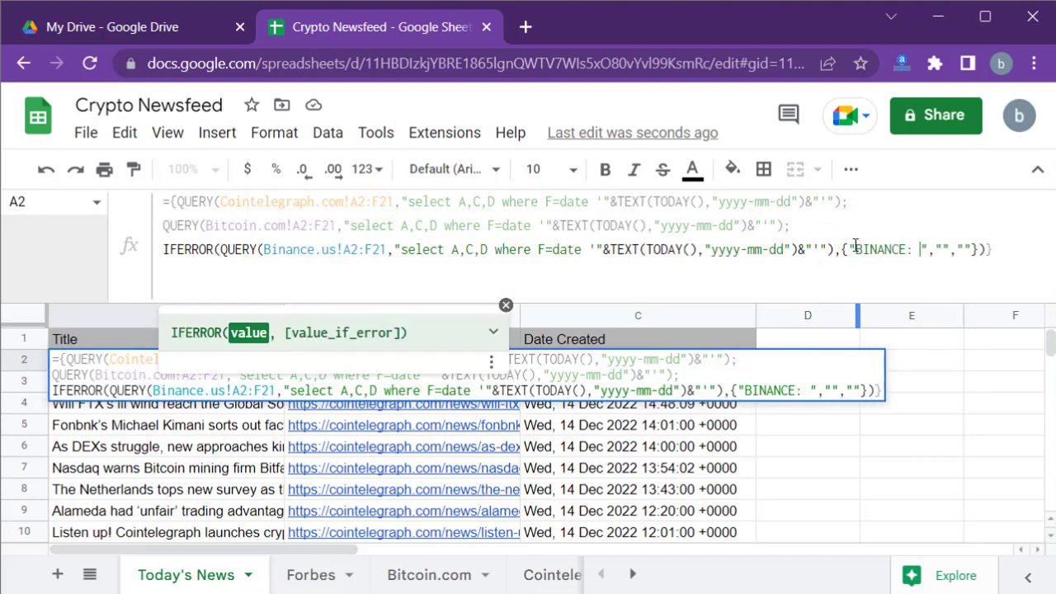
pyautogui.write(': No Crypto')
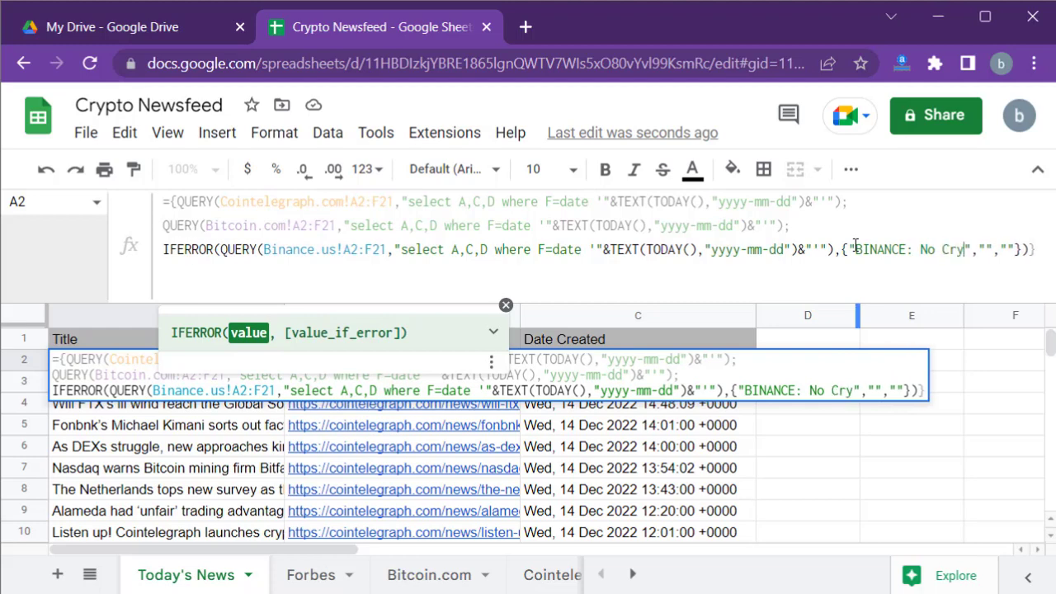
pyautogui.write(' news today!')
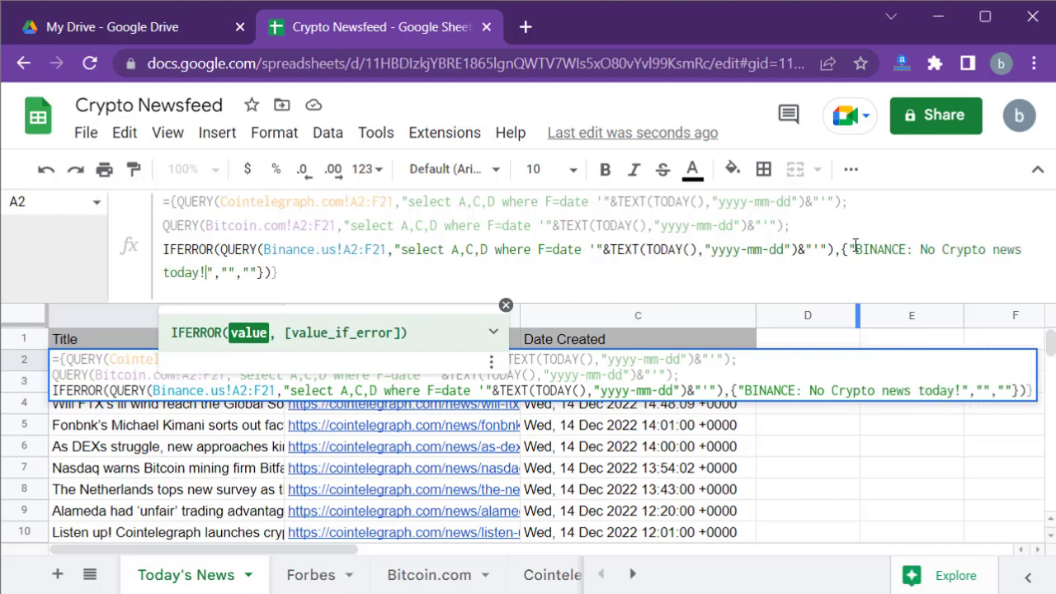
pyautogui.press('Return')
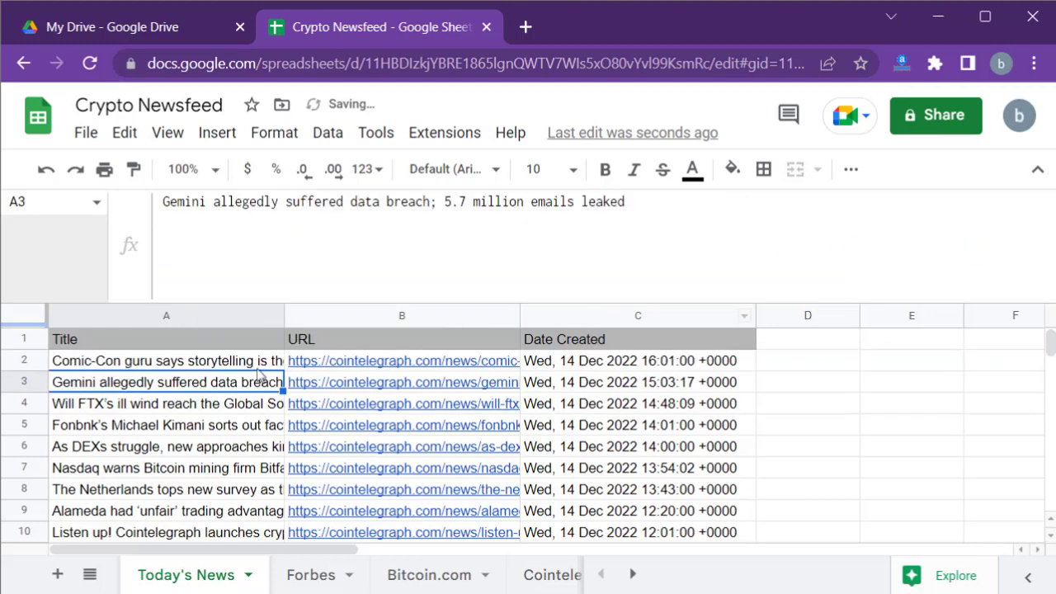
pyautogui.scroll(-10, 254, 376)
pyautogui.click(212, 364)
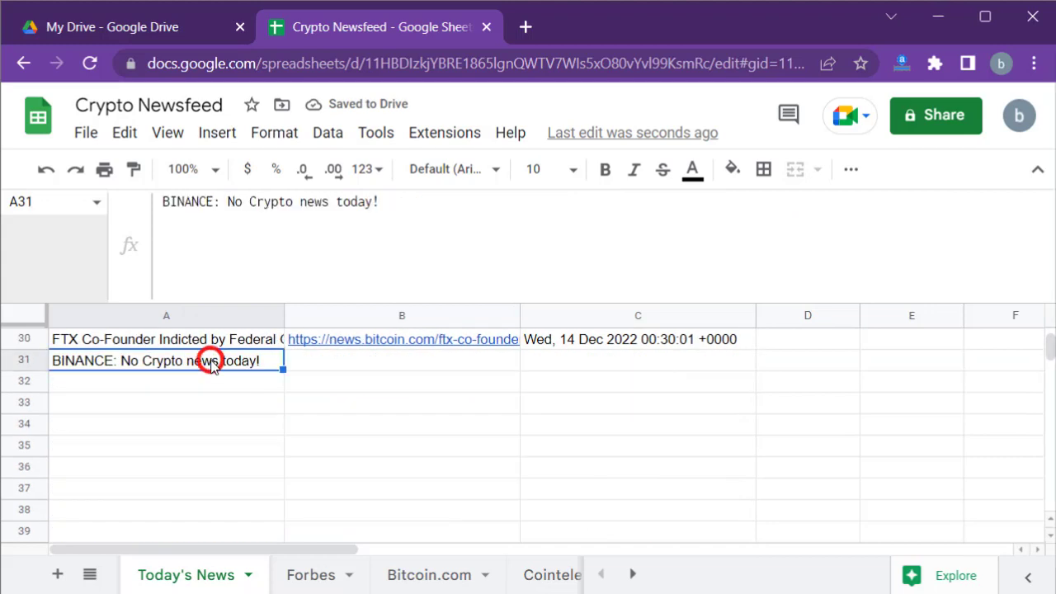
pyautogui.scroll(10, 212, 364)
# Wrap the Cointelegraph.com query in IFERROR with the fallback {"Cointelegraph: No crypto news today!","",""} and enter the formula.
pyautogui.click(196, 360)
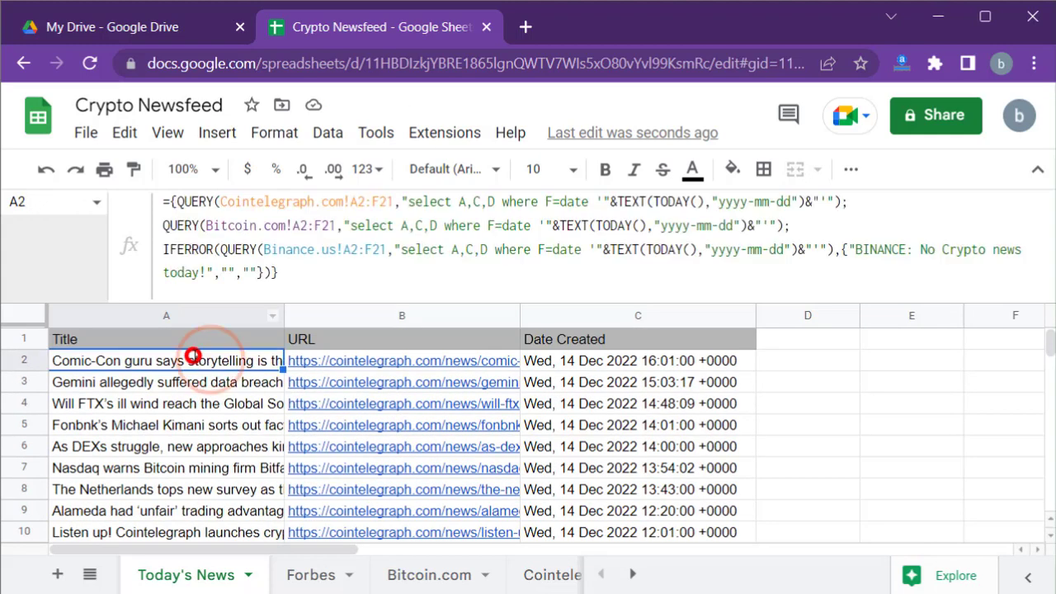
pyautogui.click(170, 201)
pyautogui.write('IFERROR(')
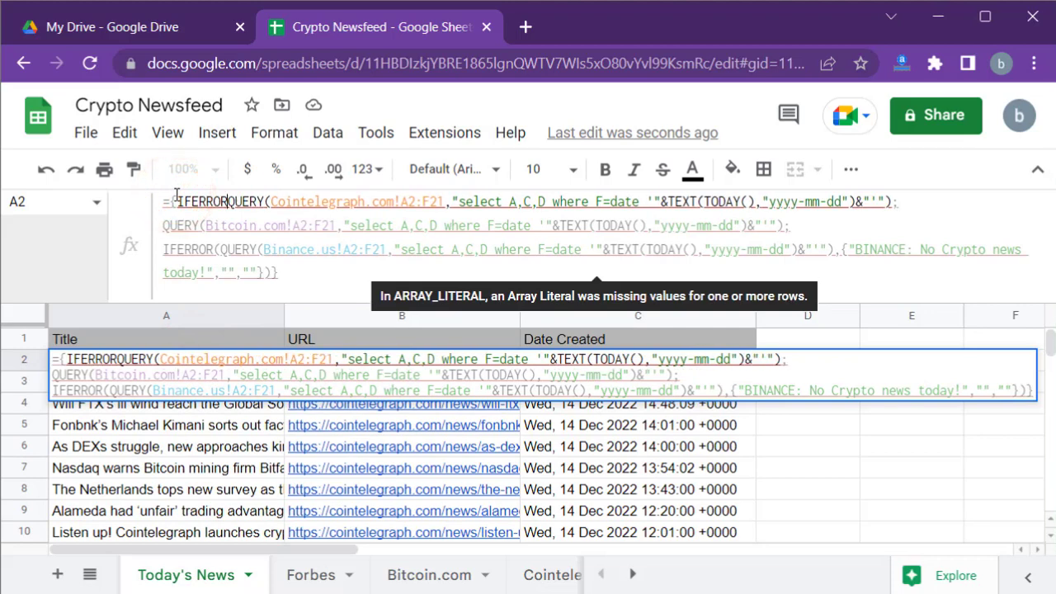
pyautogui.click(901, 201)
pyautogui.write(',{"", ')
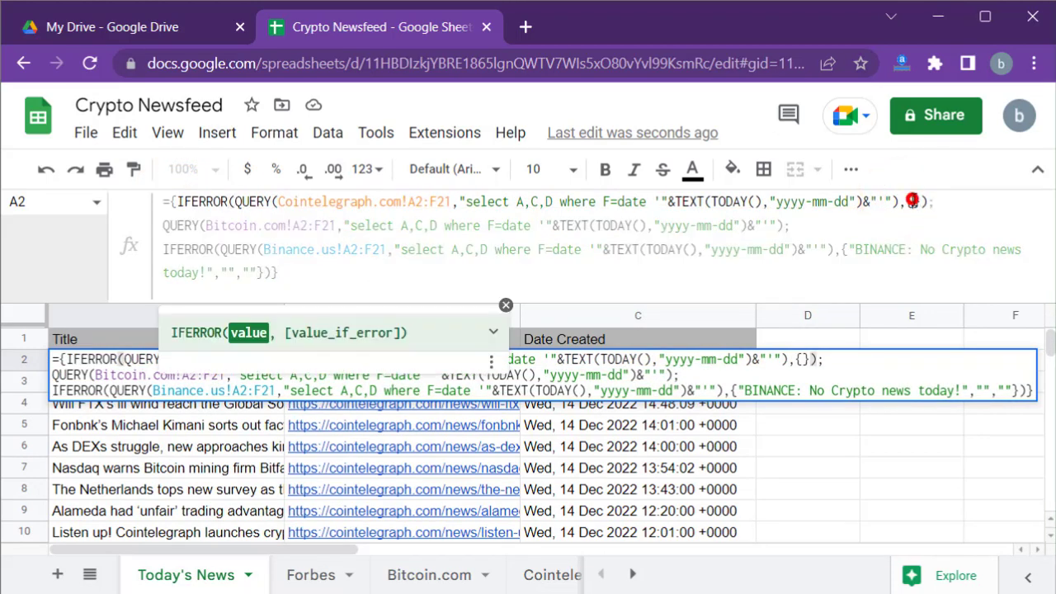
pyautogui.write('"",""')
pyautogui.click(916, 200)
pyautogui.write('Cointelegrap')
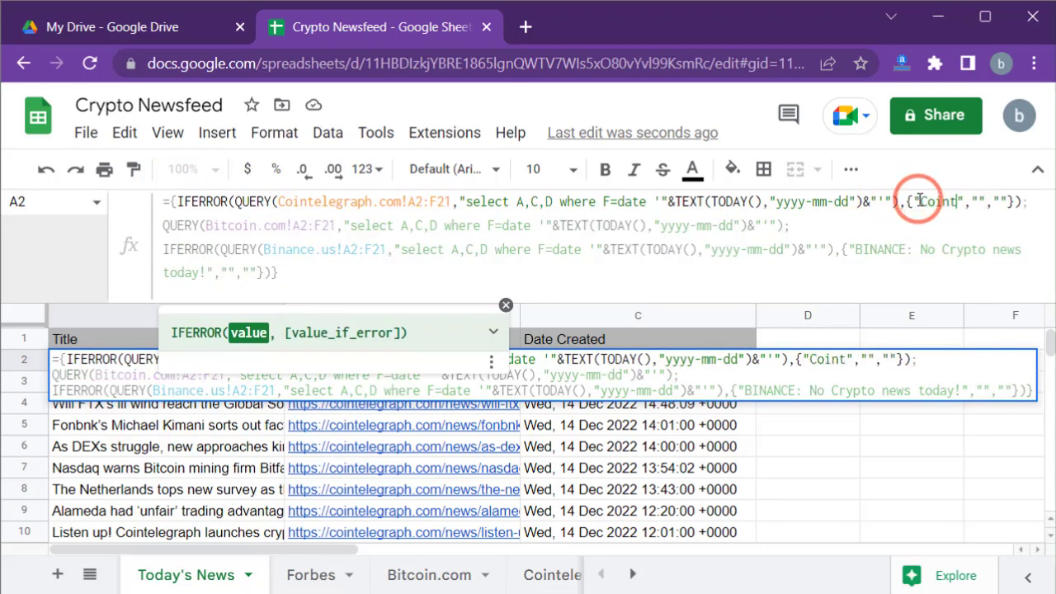
pyautogui.write('h: No crypto news today!')
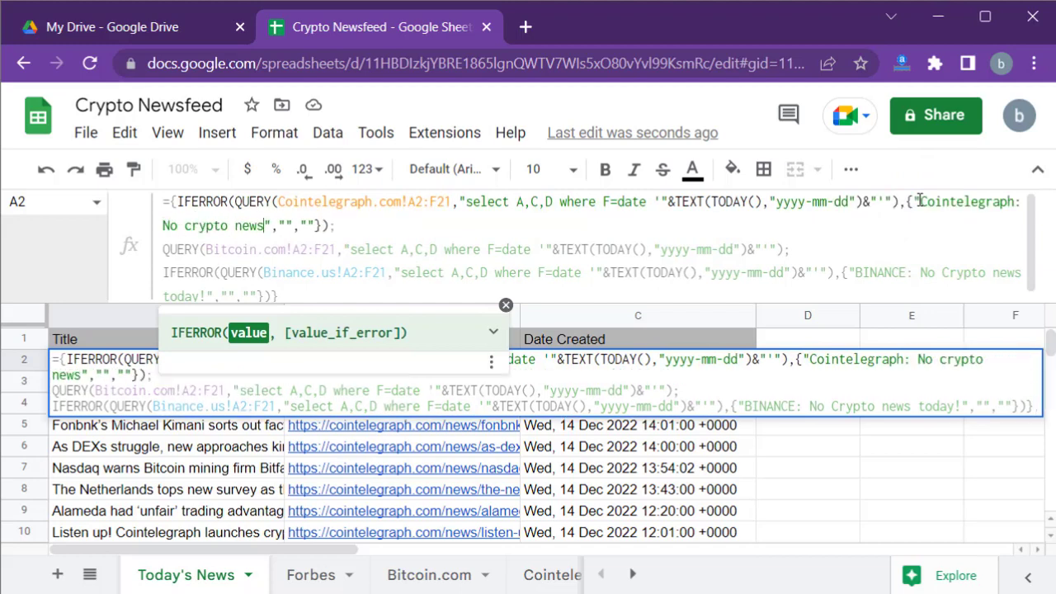
pyautogui.press('Return')
# Wrap the Bitcoin.com query in IFERROR with the fallback {"Bitcoin.com: No crypto news today!","",""} and enter the formula.
pyautogui.click(234, 368)
pyautogui.click(341, 299)
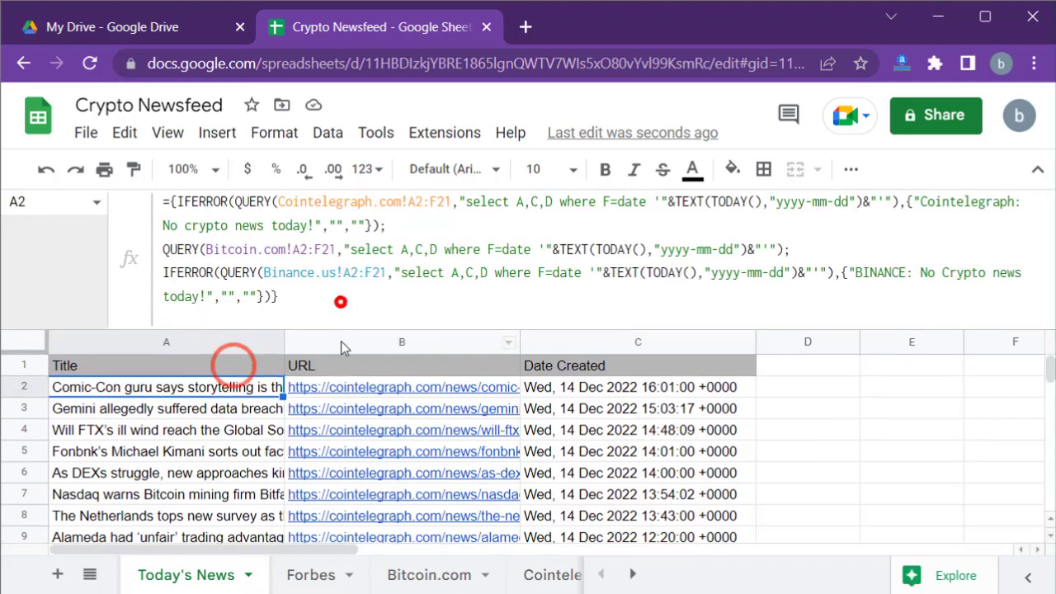
pyautogui.click(163, 249)
pyautogui.write('IFERROR(')
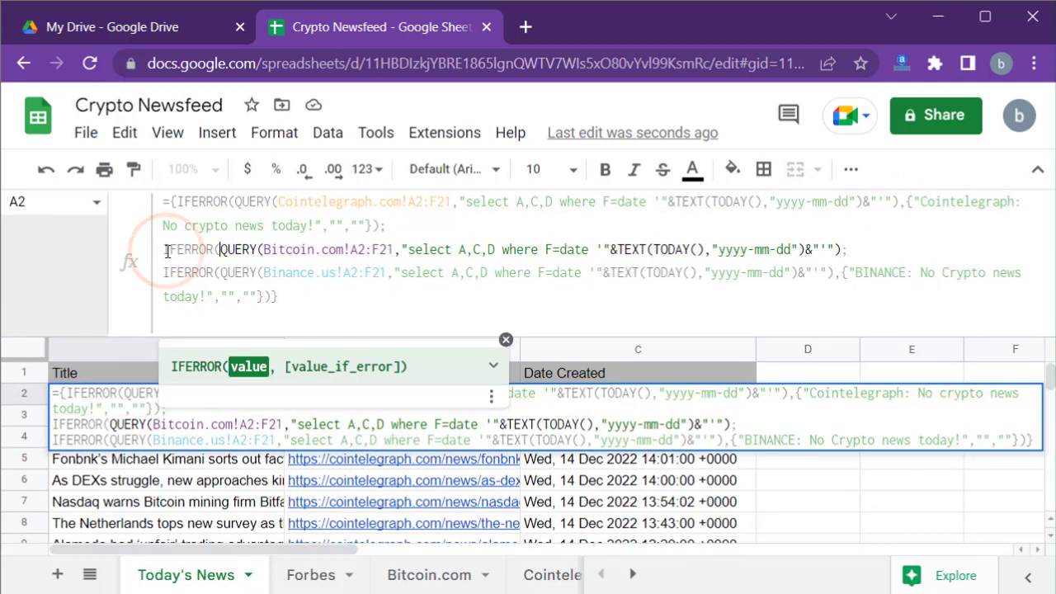
pyautogui.click(842, 249)
pyautogui.write(',{"')
pyautogui.write('","",""});')
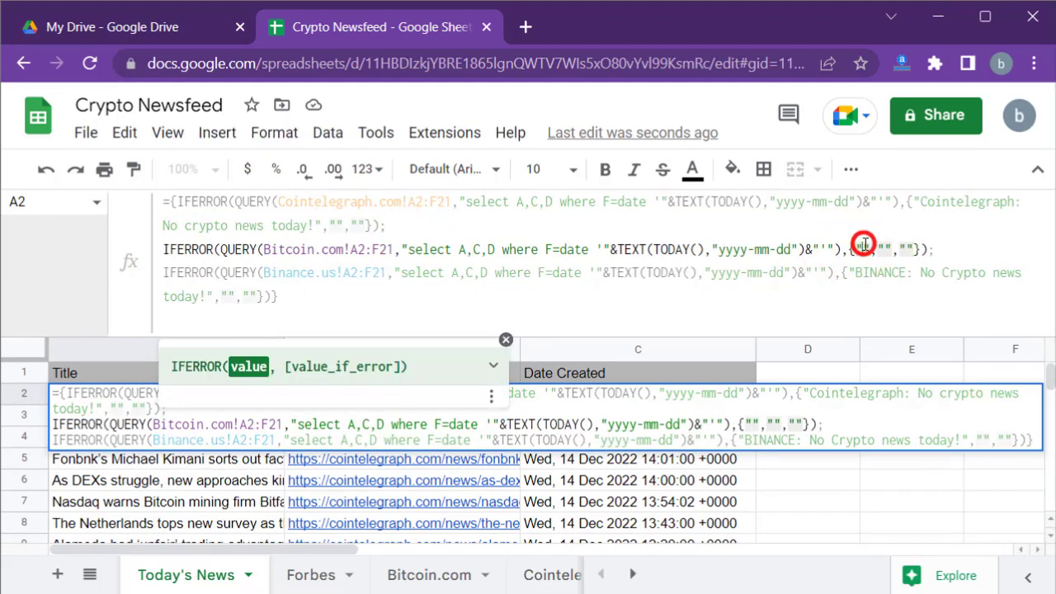
pyautogui.click(864, 247)
pyautogui.write('Bitcoin.com')
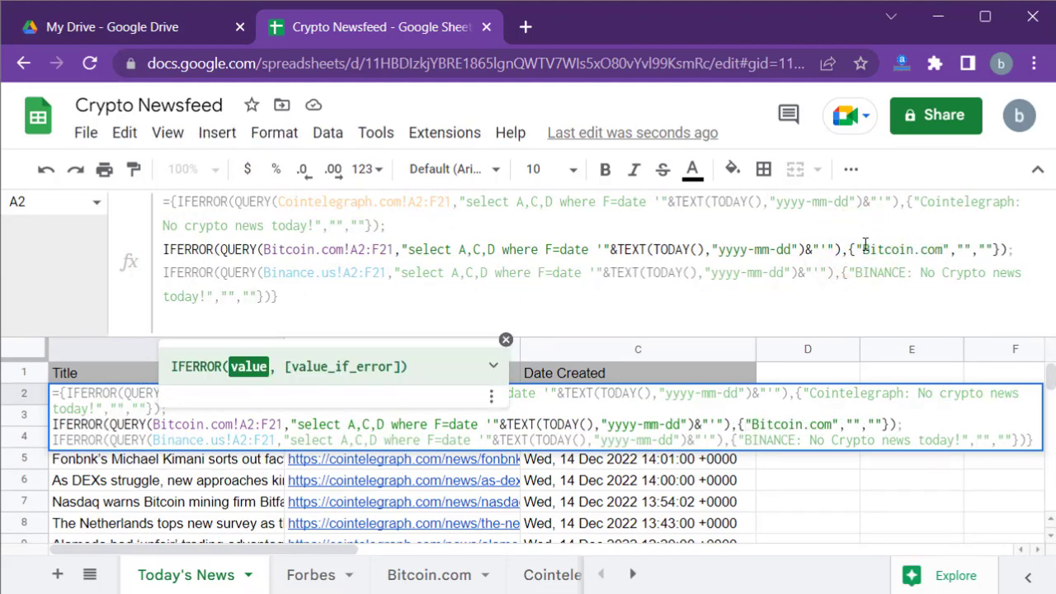
pyautogui.write(': No crypto news today!')
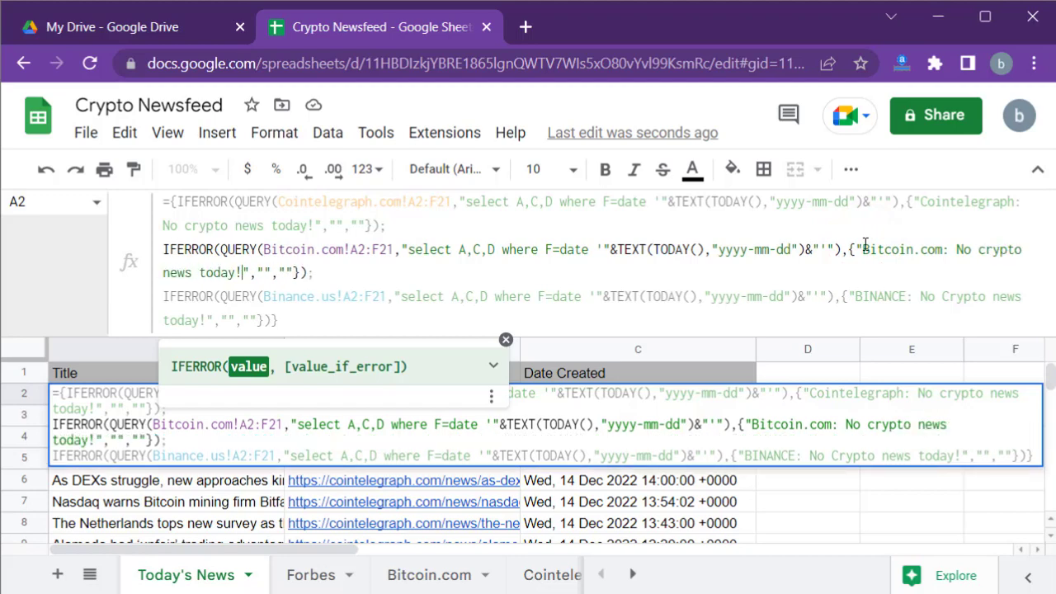
pyautogui.press('Return')
# Copy the Binance.us IFERROR query, end its line with a semicolon and paste the copy on a fourth line of the A2 formula.
pyautogui.click(262, 396)
pyautogui.moveTo(382, 335); pyautogui.dragTo(382, 361)
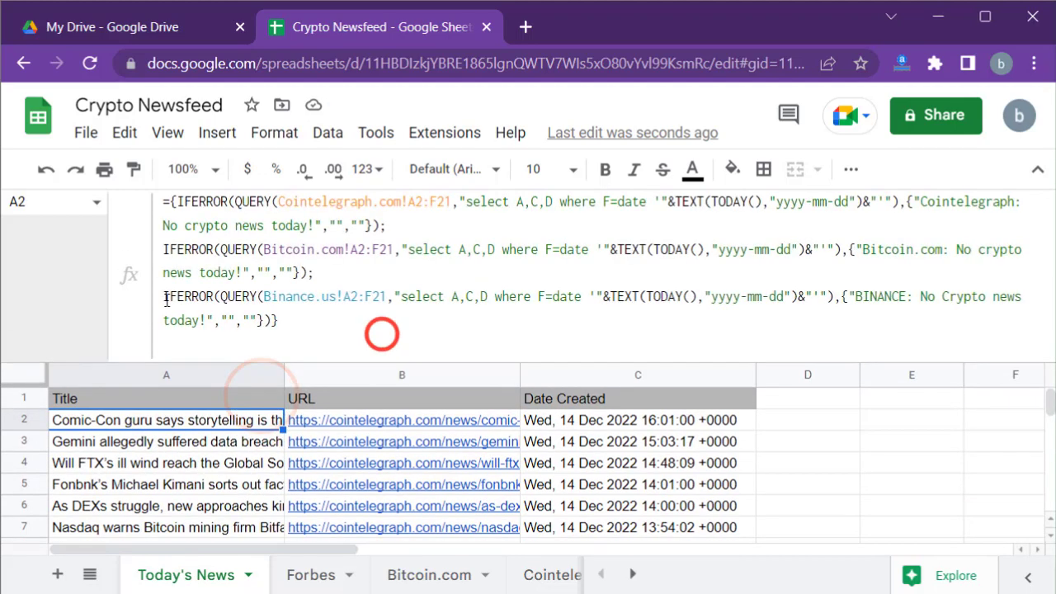
pyautogui.moveTo(165, 298); pyautogui.dragTo(270, 323)
pyautogui.hotkey('ctrl', 'c')
pyautogui.click(270, 323)
pyautogui.write(';')
pyautogui.hotkey('ctrl', 'Return')
pyautogui.hotkey('ctrl', 'v')
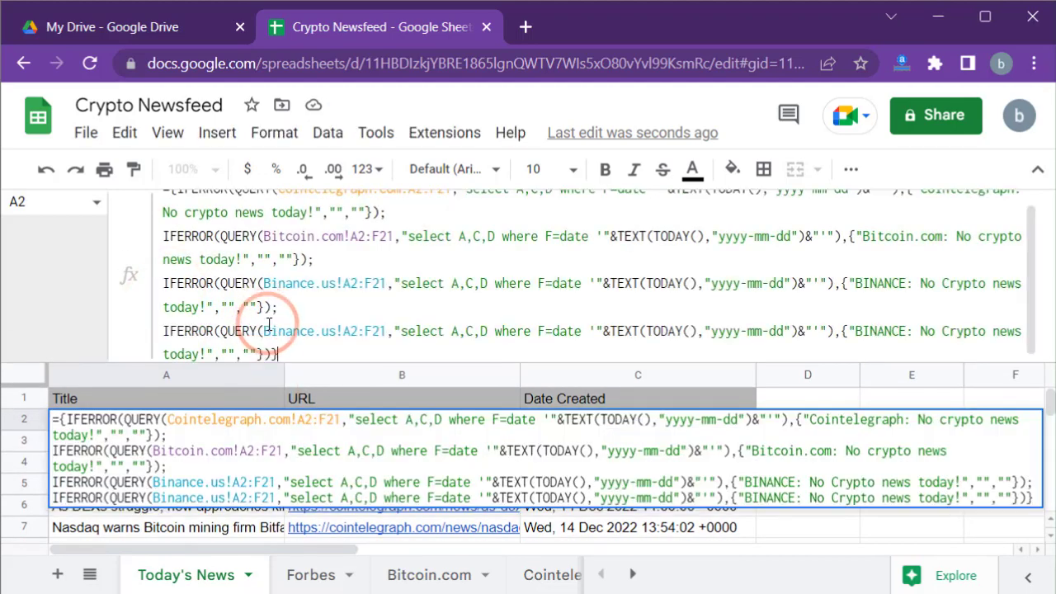
# Change the fourth query's source sheet and fallback label to Forbes, enter the formula and check the combined list for Forbes articles.
pyautogui.moveTo(334, 330); pyautogui.dragTo(264, 330)
pyautogui.write('Forbes')
pyautogui.moveTo(874, 328); pyautogui.dragTo(827, 327)
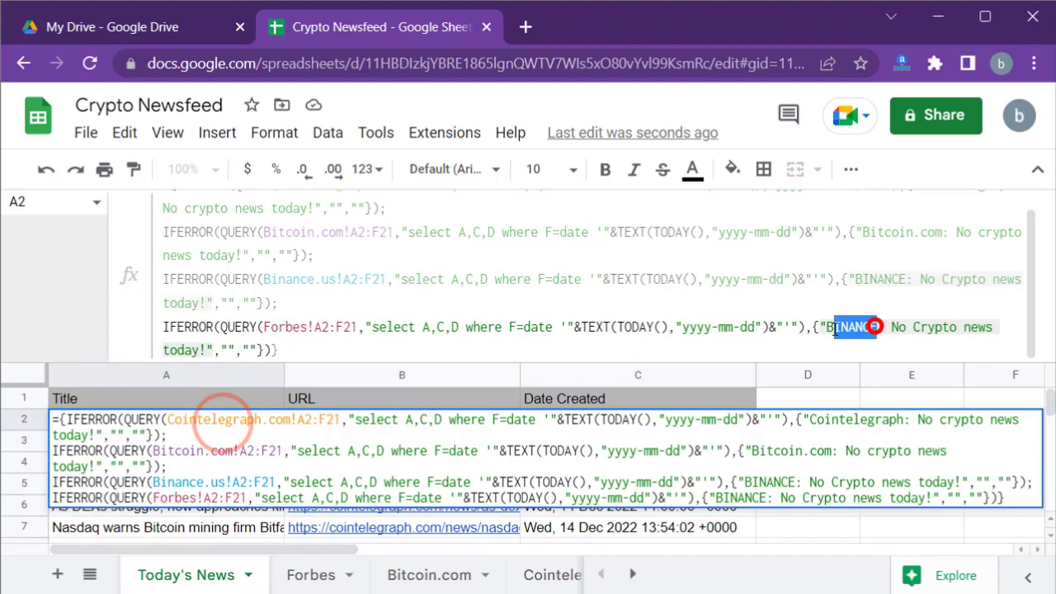
pyautogui.write('Forbes')
pyautogui.press('Return')
pyautogui.scroll(-9, 235, 482)
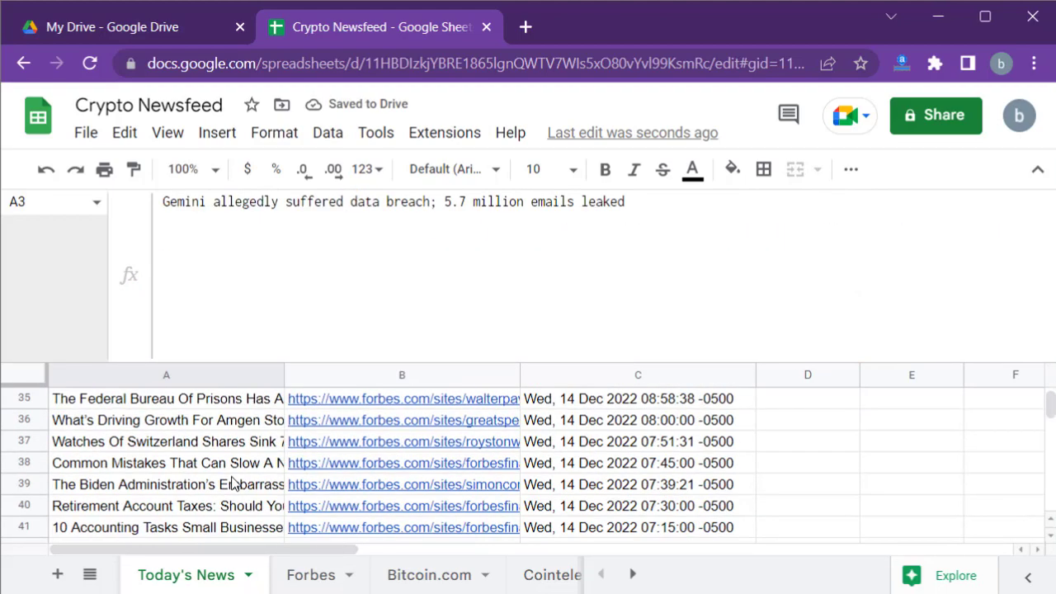
pyautogui.scroll(9, 234, 482)
# Enlarge the formula bar to show the whole A2 formula and examine the Forbes query's source range.
pyautogui.click(226, 423)
pyautogui.moveTo(397, 361); pyautogui.dragTo(403, 414)
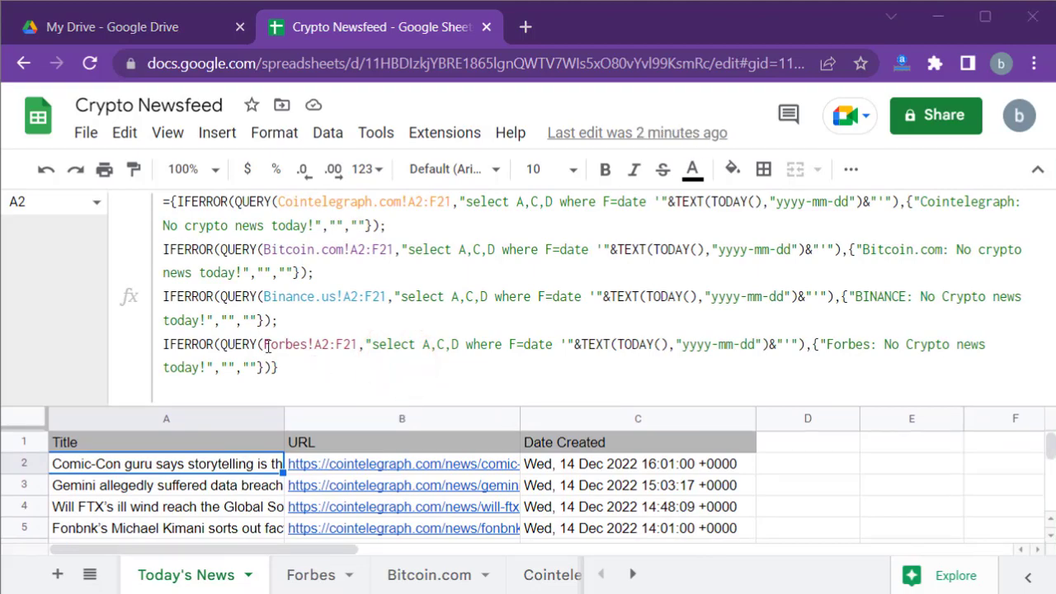
pyautogui.moveTo(265, 346); pyautogui.dragTo(357, 346)
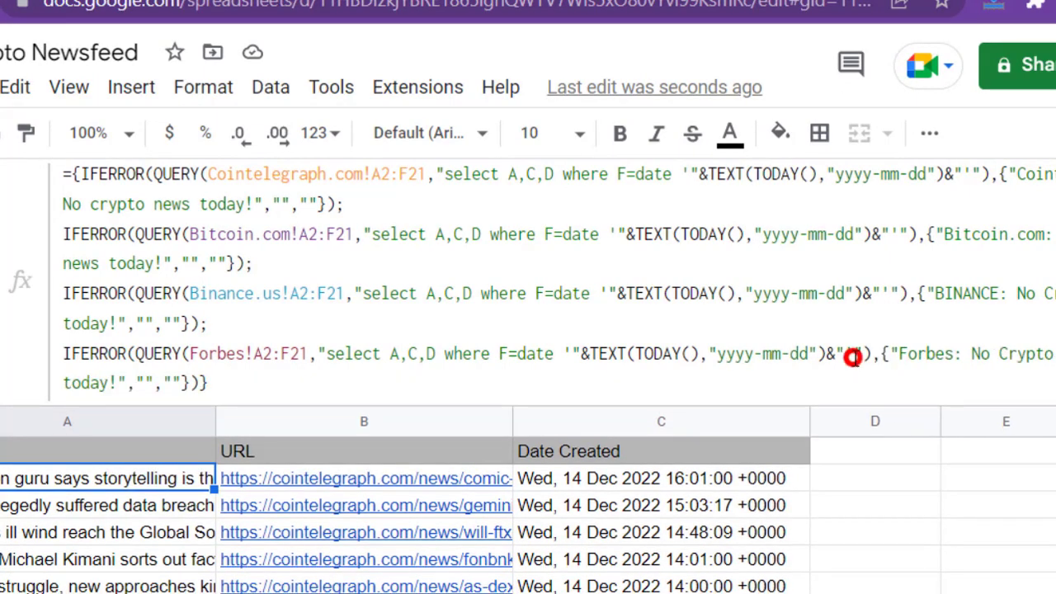
# Add the condition and lower(A) matches '.*crypto.*' to the Forbes query in A2, enter the formula and check the list's Forbes row.
pyautogui.click(853, 356)
pyautogui.write('and l')
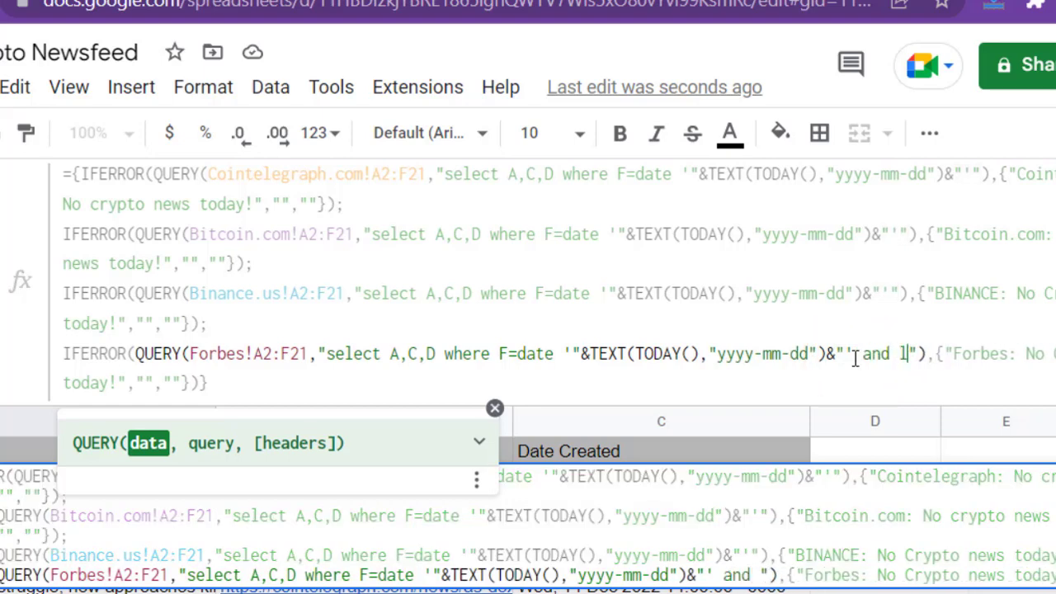
pyautogui.write('ower(A)')
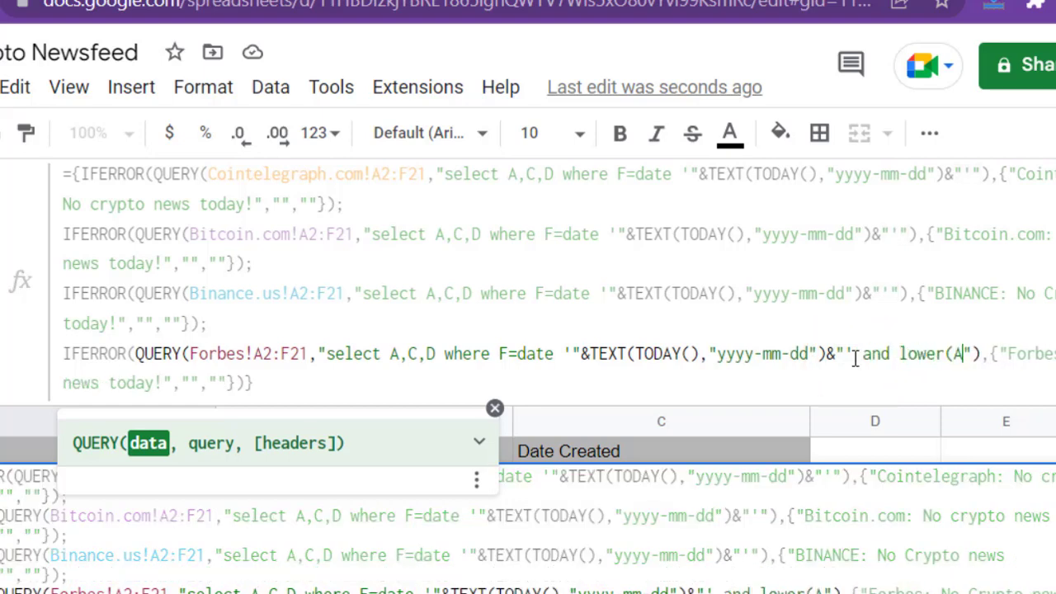
pyautogui.write(' matches')
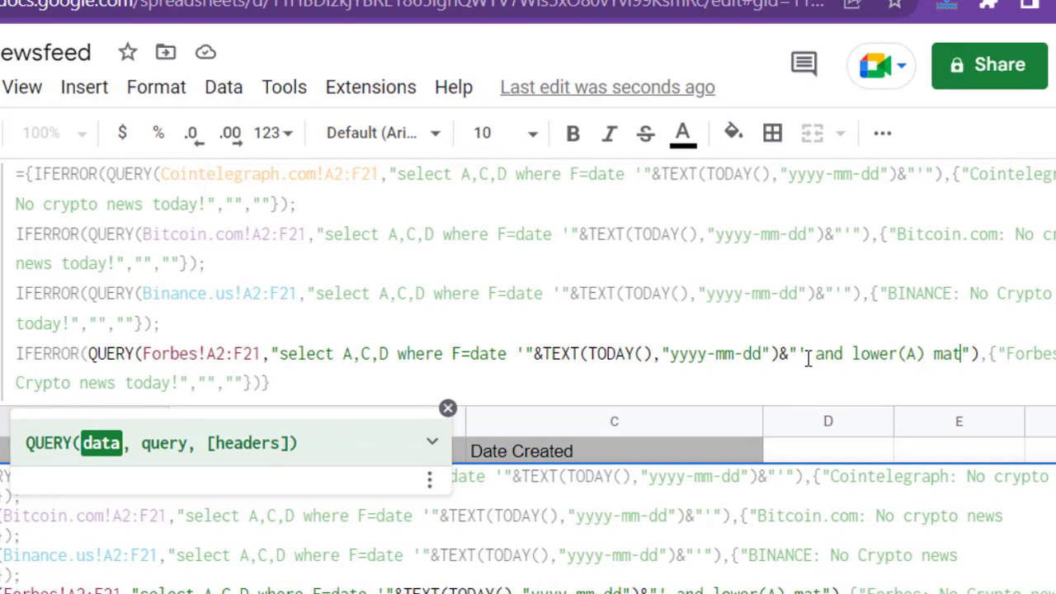
pyautogui.write(" '")
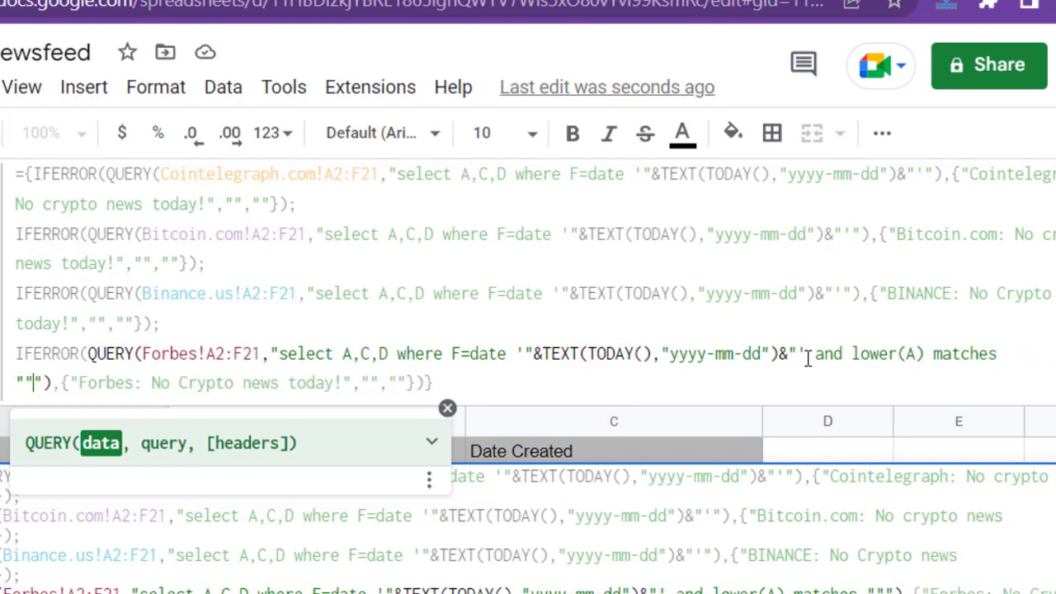
pyautogui.write("'.*cry")
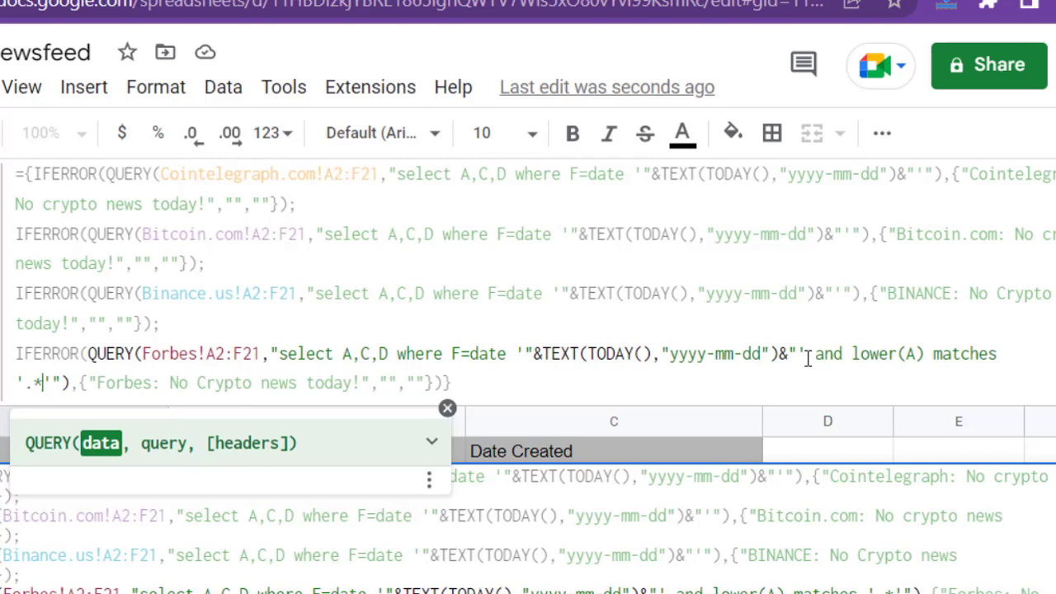
pyautogui.write('pto')
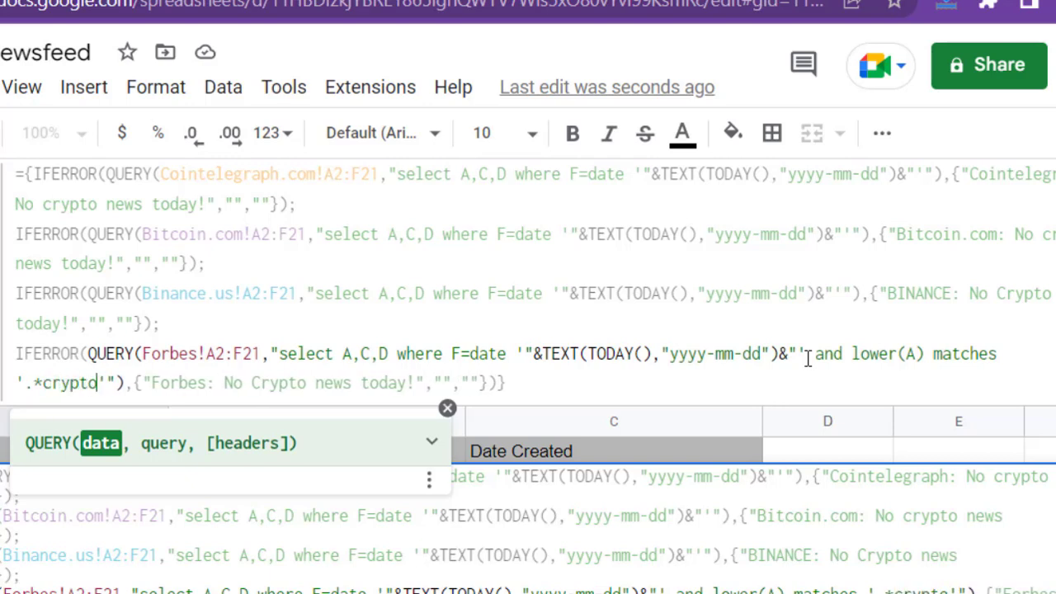
pyautogui.write('.*')
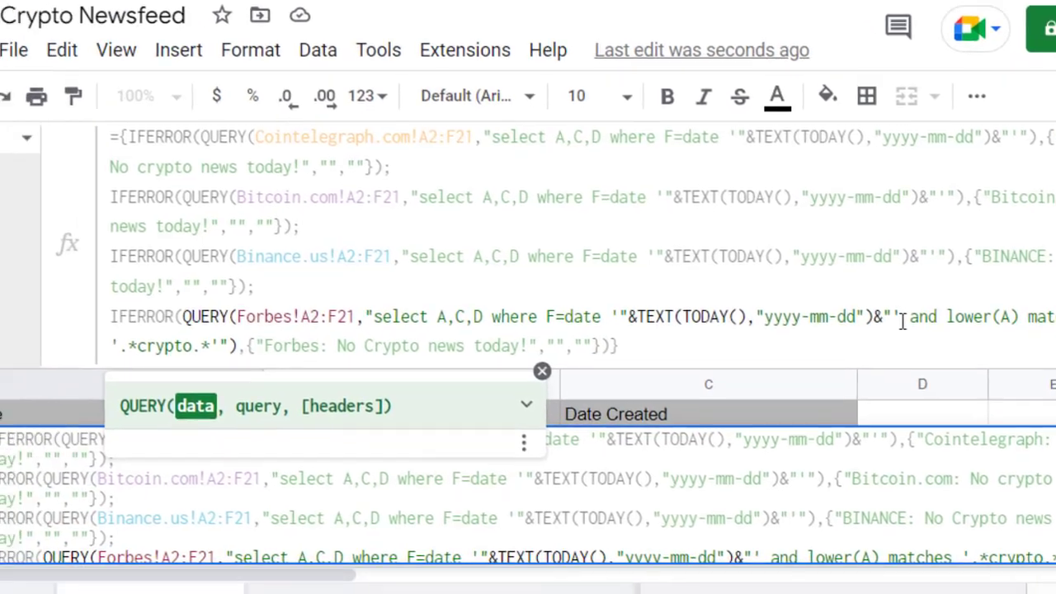
pyautogui.press('Return')
pyautogui.scroll(-9, 226, 487)
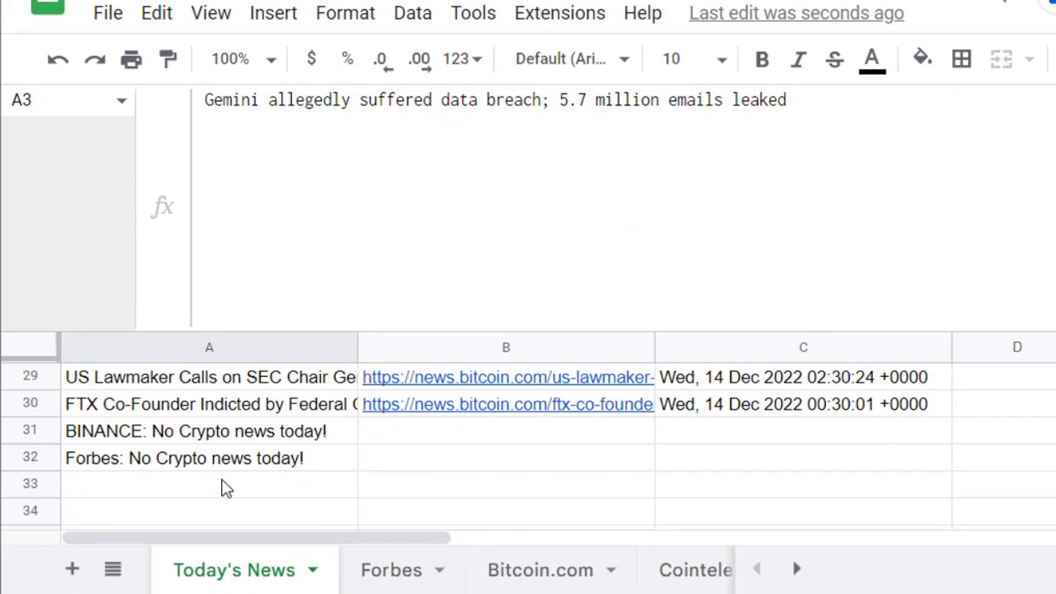
pyautogui.click(276, 460)
pyautogui.scroll(9, 275, 446)
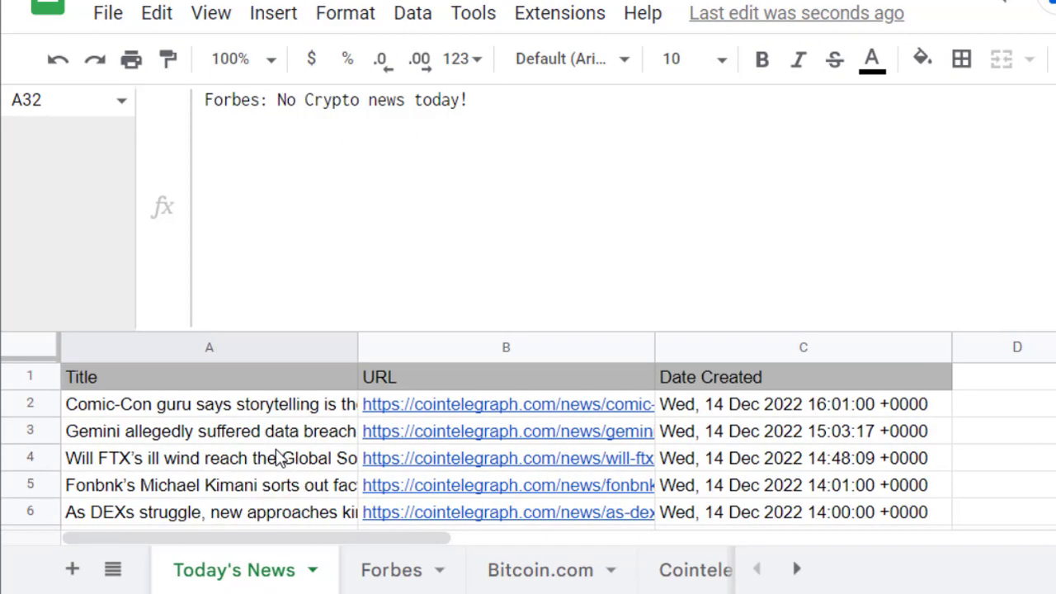
# Extend the Forbes title pattern in A2 to '.*crypto.*|.*inflation.*', enter the formula and check the last row of the list.
pyautogui.click(261, 410)
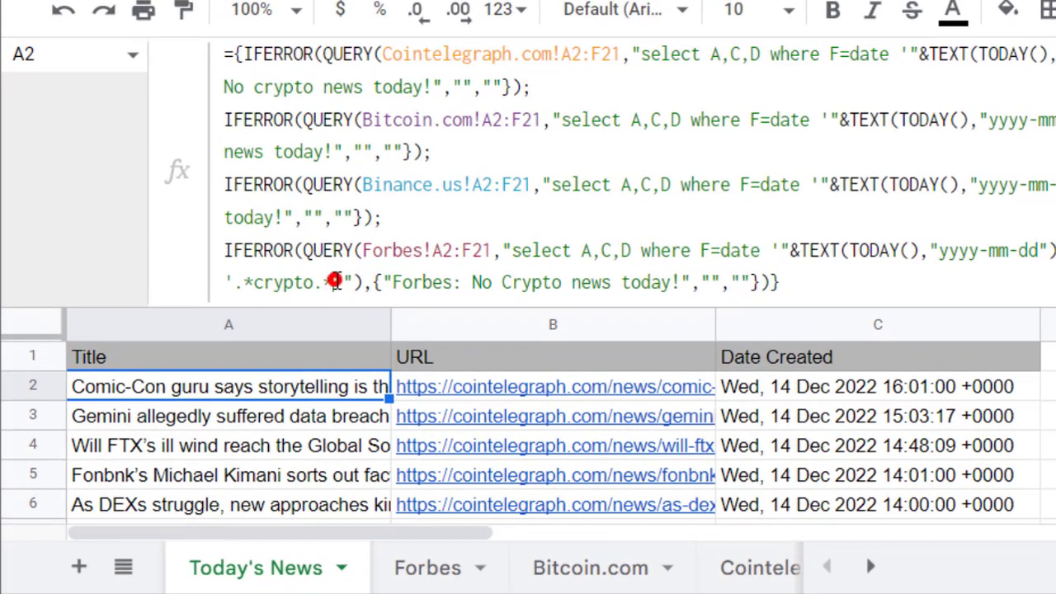
pyautogui.click(332, 286)
pyautogui.write("'")
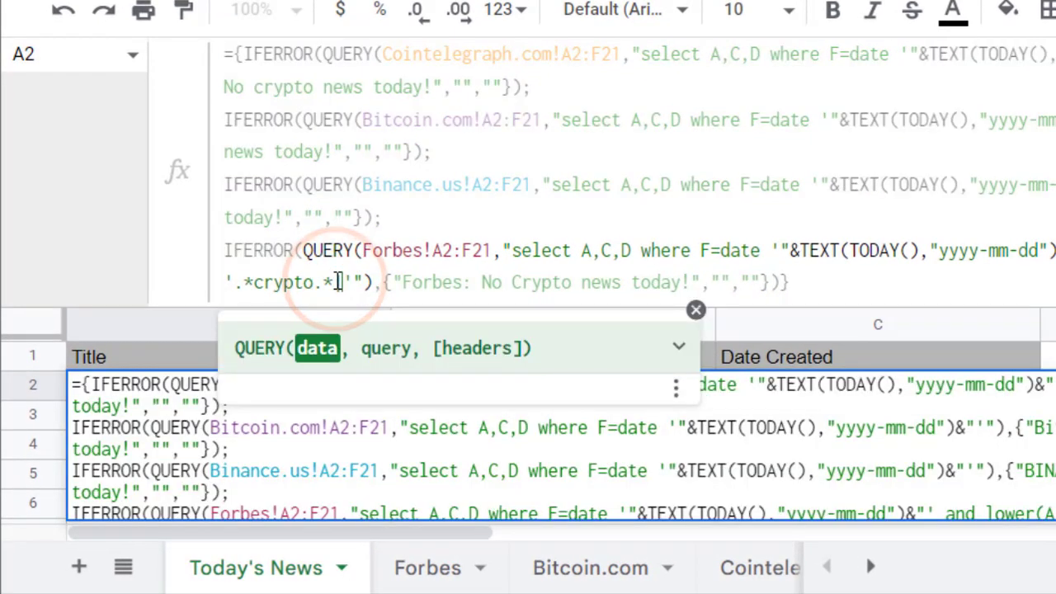
pyautogui.write('.*')
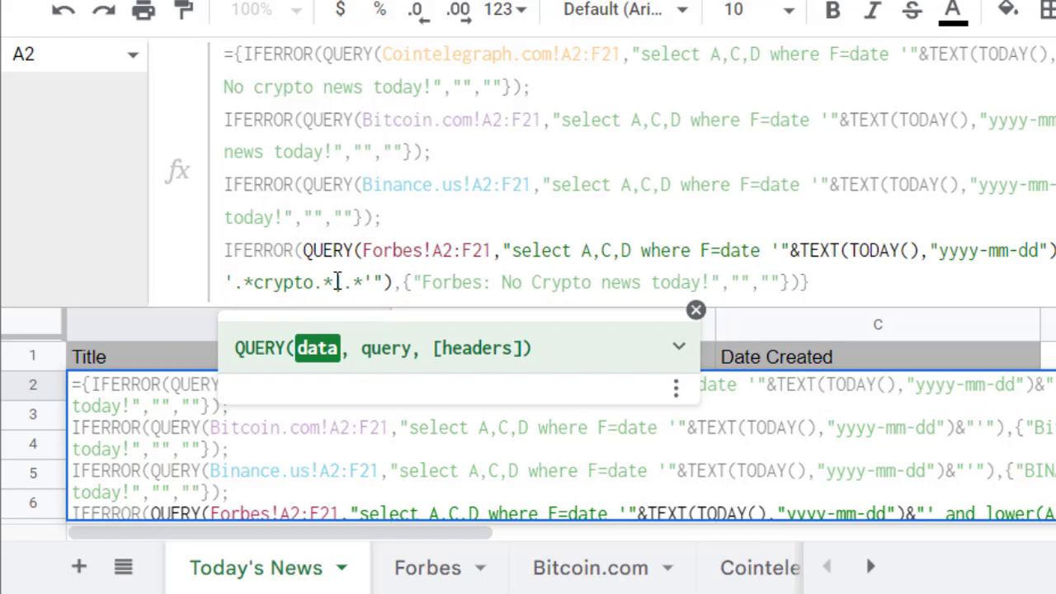
pyautogui.write('inflation')
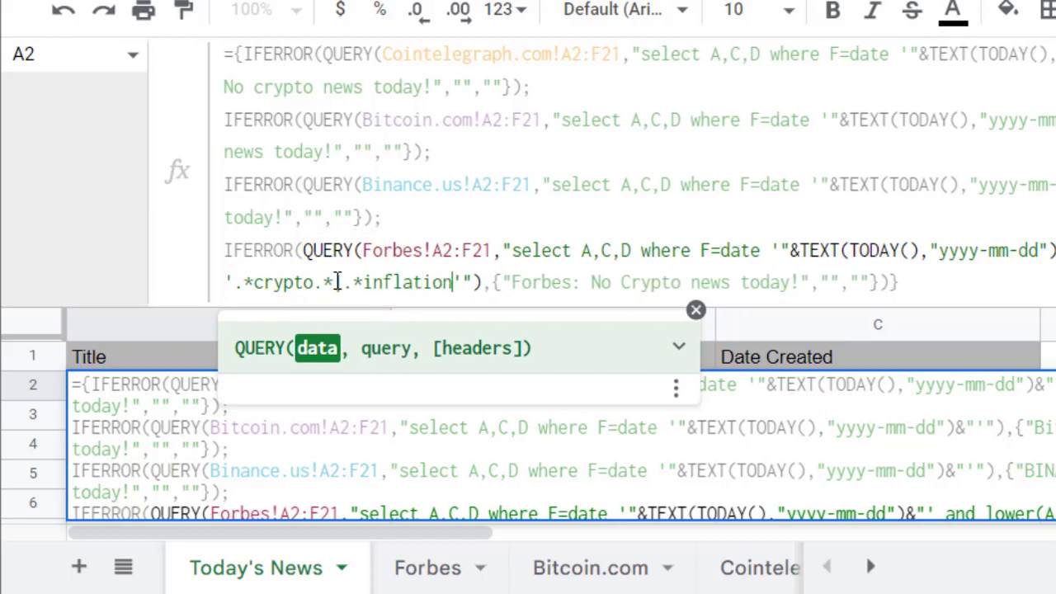
pyautogui.write('.*')
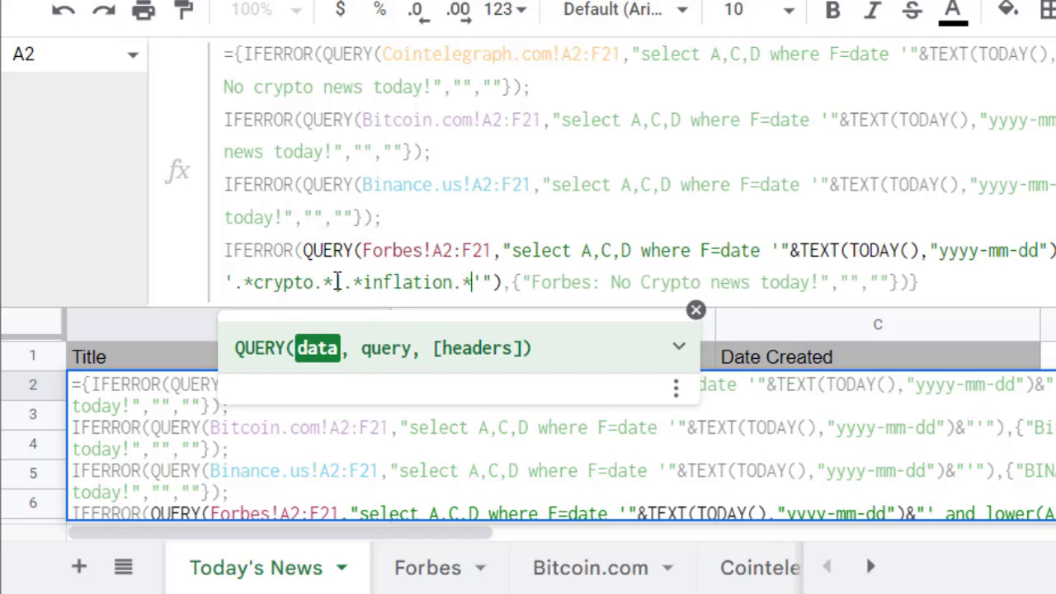
pyautogui.press('Return')
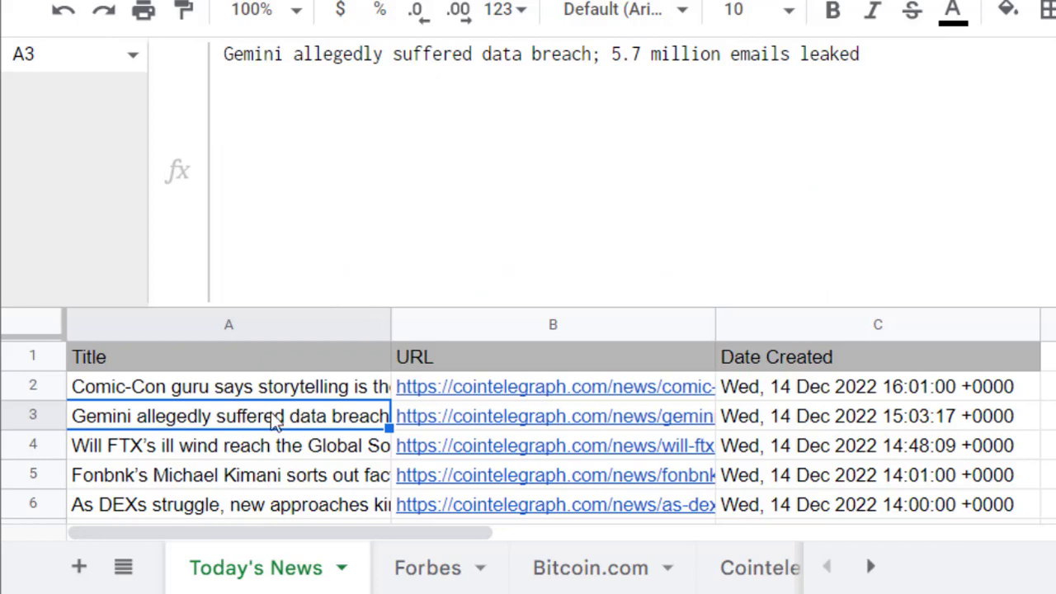
pyautogui.scroll(-9, 275, 421)
pyautogui.click(148, 426)
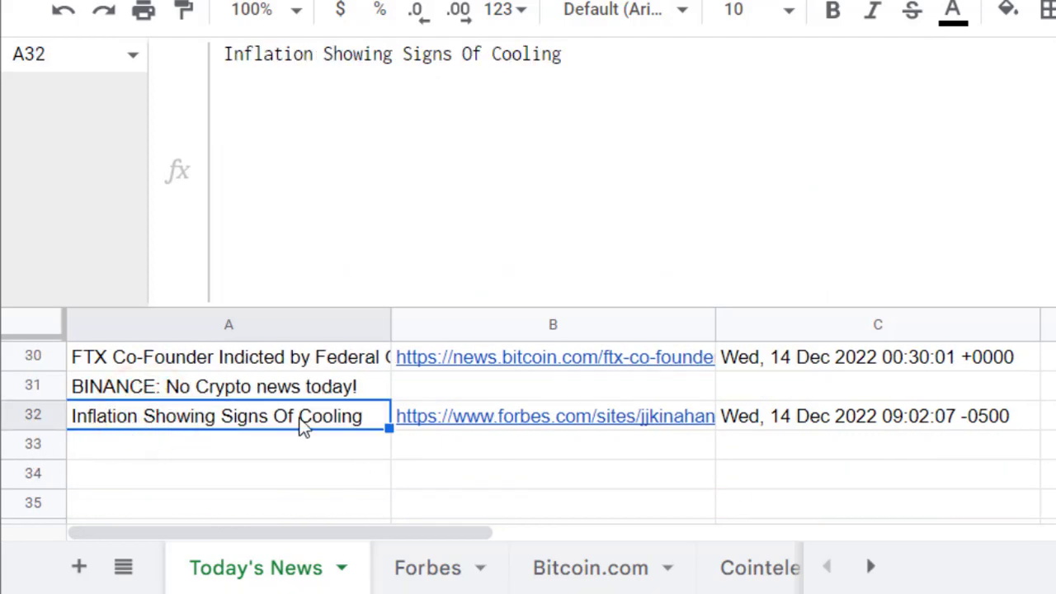
pyautogui.scroll(10, 303, 425)
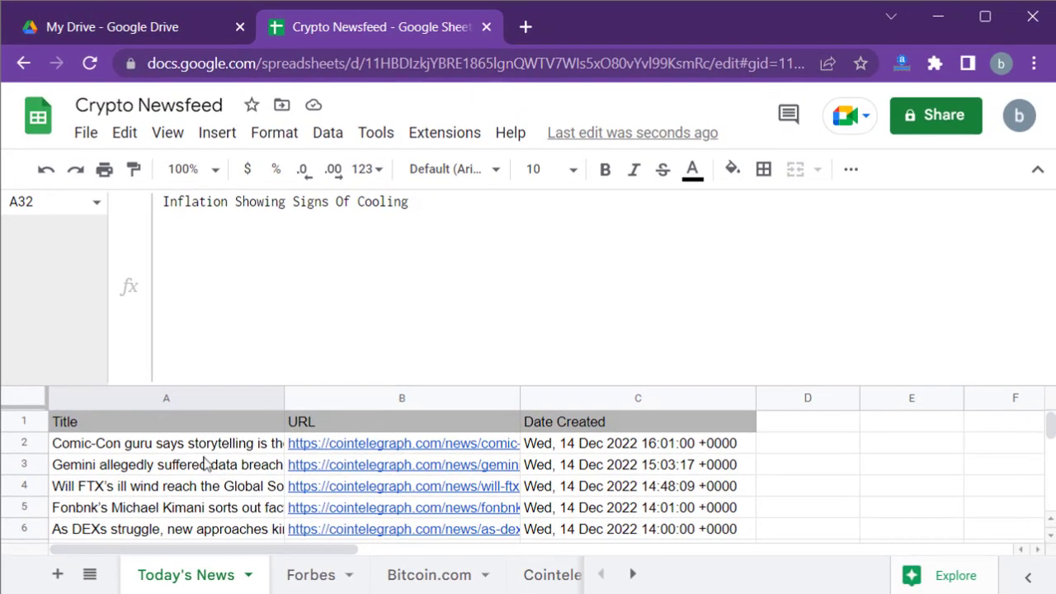
pyautogui.click(187, 445)
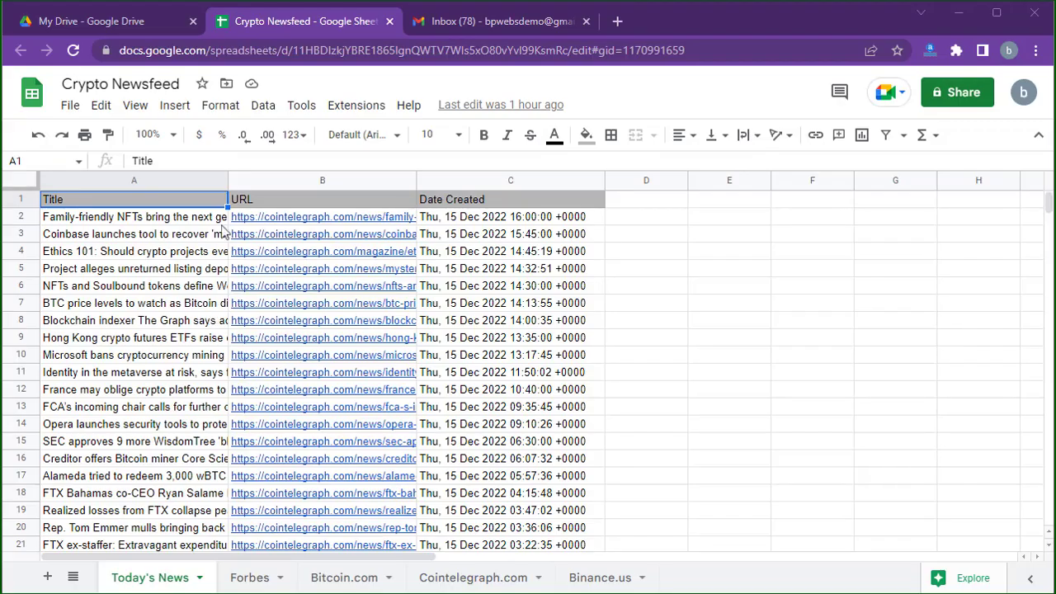
# Widen the Title and URL columns of Today's News so more text fits, and look through the combined list.
pyautogui.moveTo(228, 180); pyautogui.dragTo(332, 181)
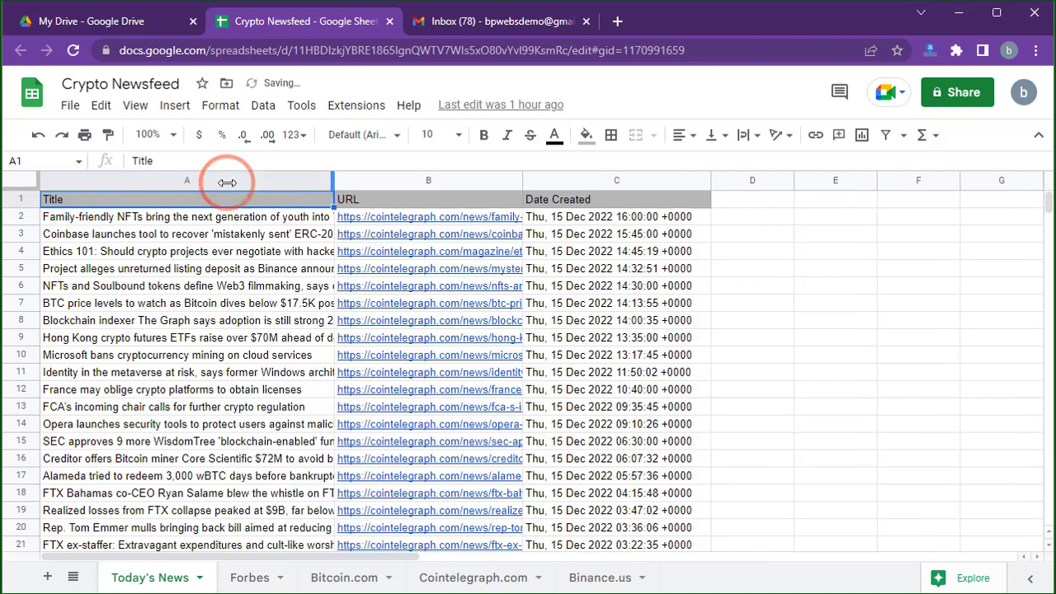
pyautogui.doubleClick(333, 180)
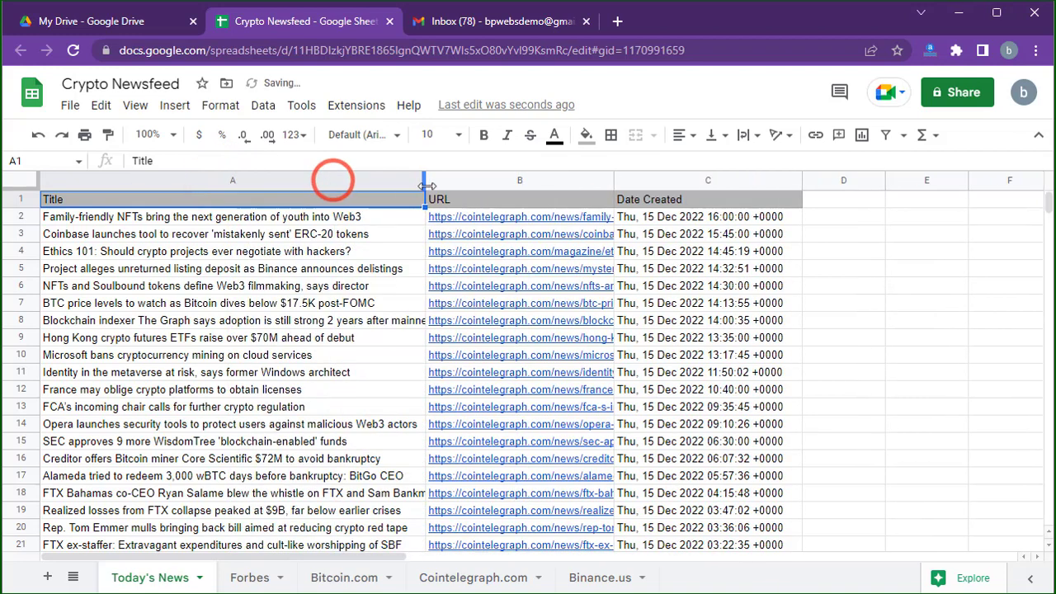
pyautogui.doubleClick(612, 179)
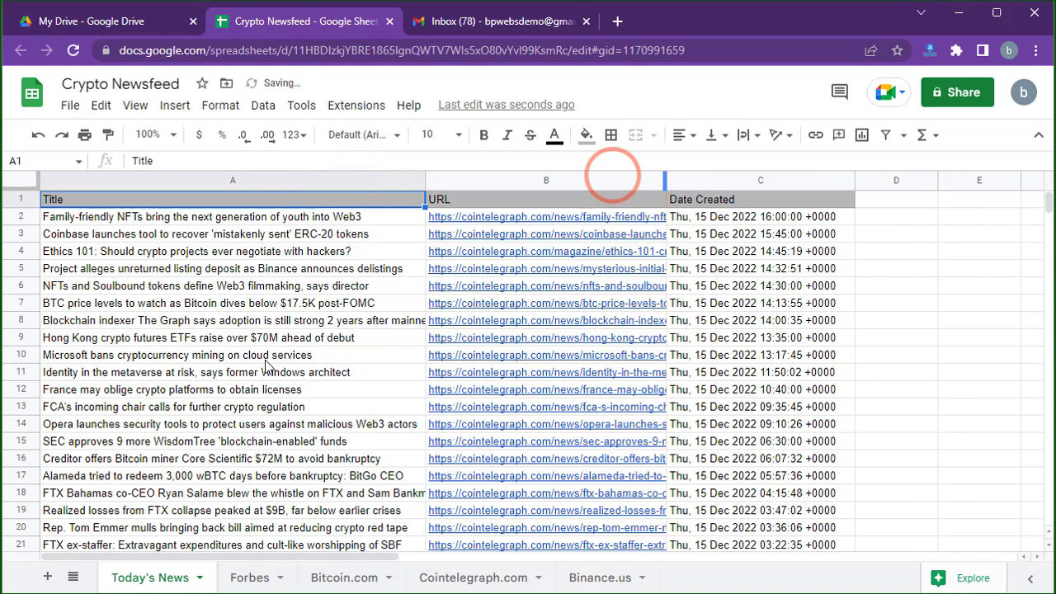
pyautogui.scroll(-1, 265, 366)
pyautogui.scroll(-3, 266, 365)
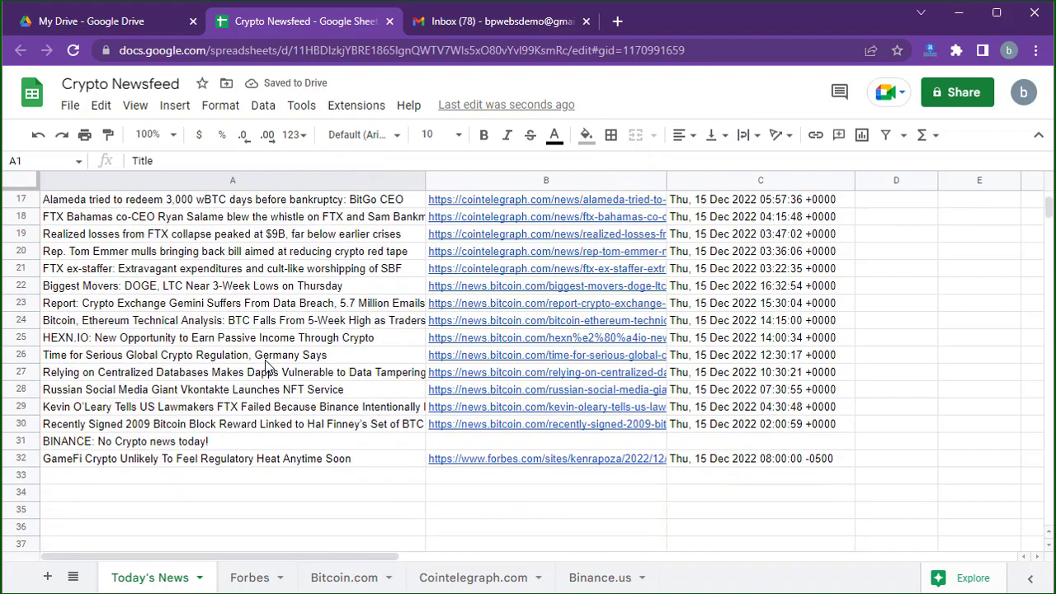
pyautogui.scroll(4, 265, 366)
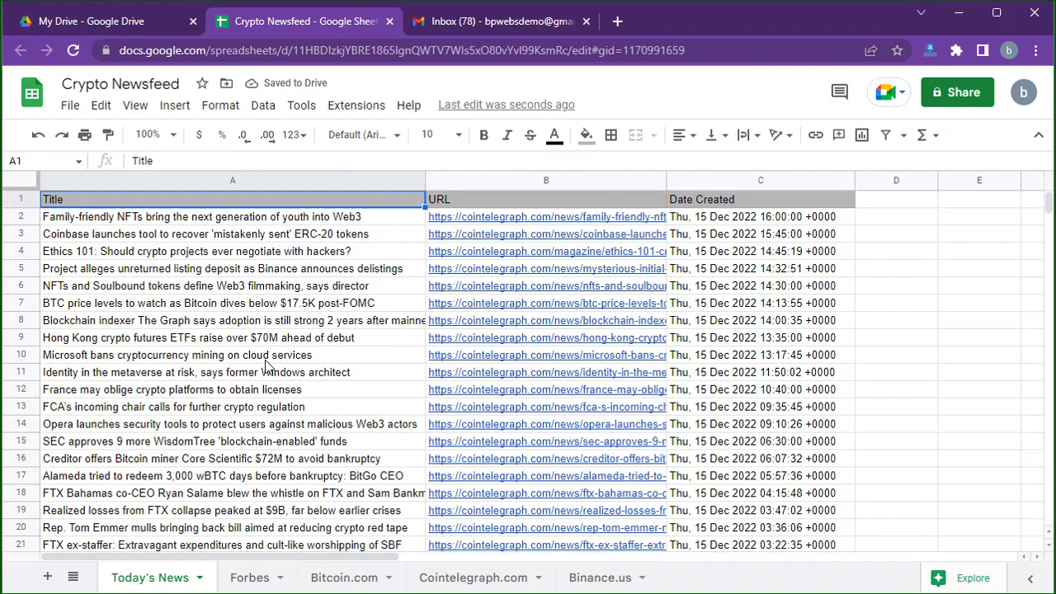
# Open the link of the "Ethics 101" hackers article from the list, skim the article and return to the Crypto Newsfeed spreadsheet.
pyautogui.click(512, 279)
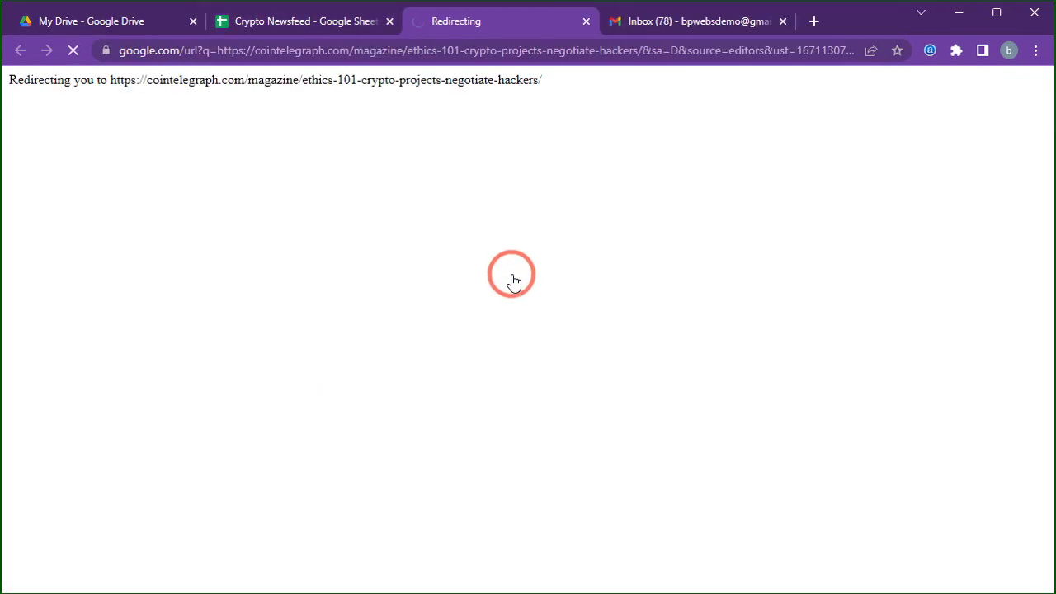
pyautogui.scroll(-3, 513, 282)
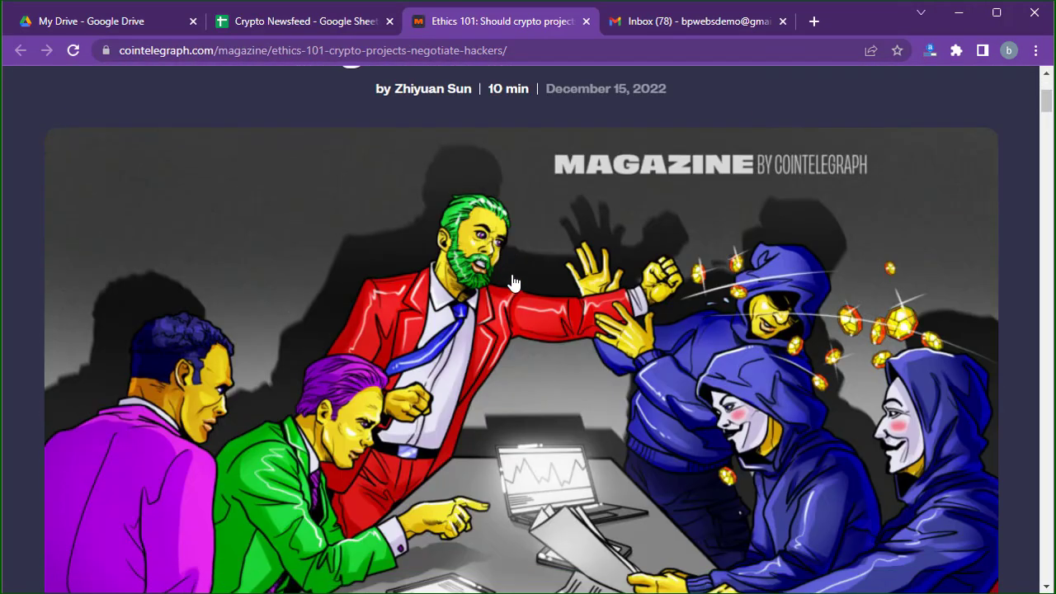
pyautogui.scroll(-15, 512, 282)
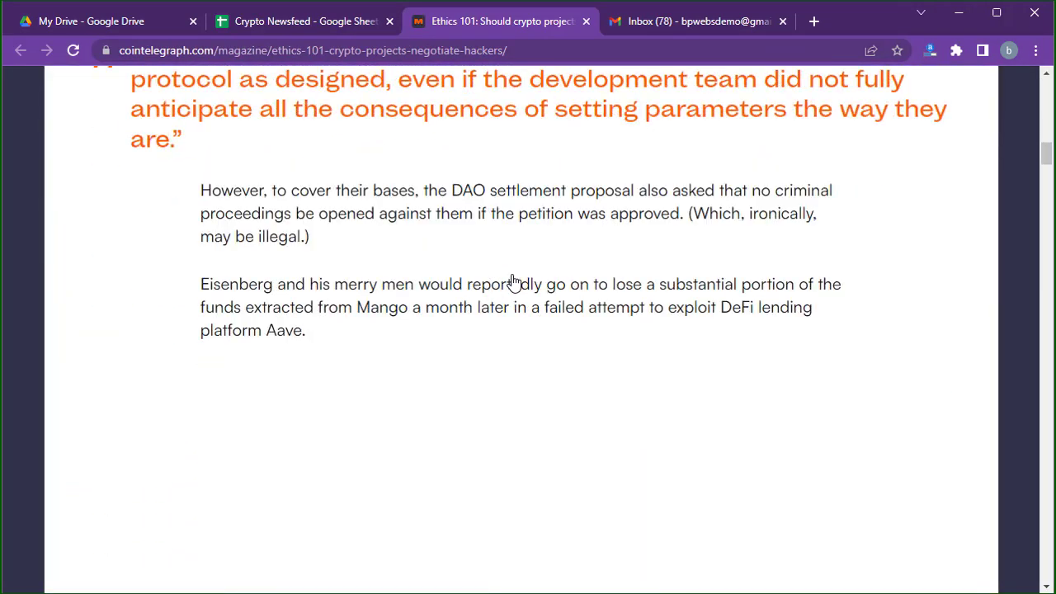
pyautogui.scroll(15, 513, 282)
pyautogui.click(336, 33)
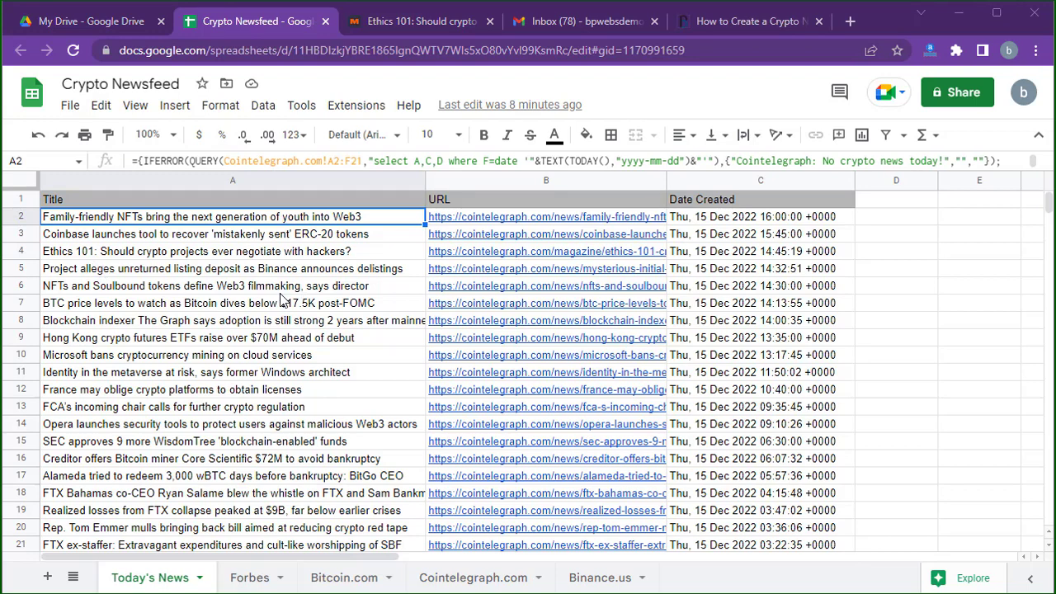
# Open the spreadsheet's Apps Script editor, and find the emailCryptoNews code in the bpwebs post's section on emailing the newsfeed.
pyautogui.click(360, 113)
pyautogui.click(373, 188)
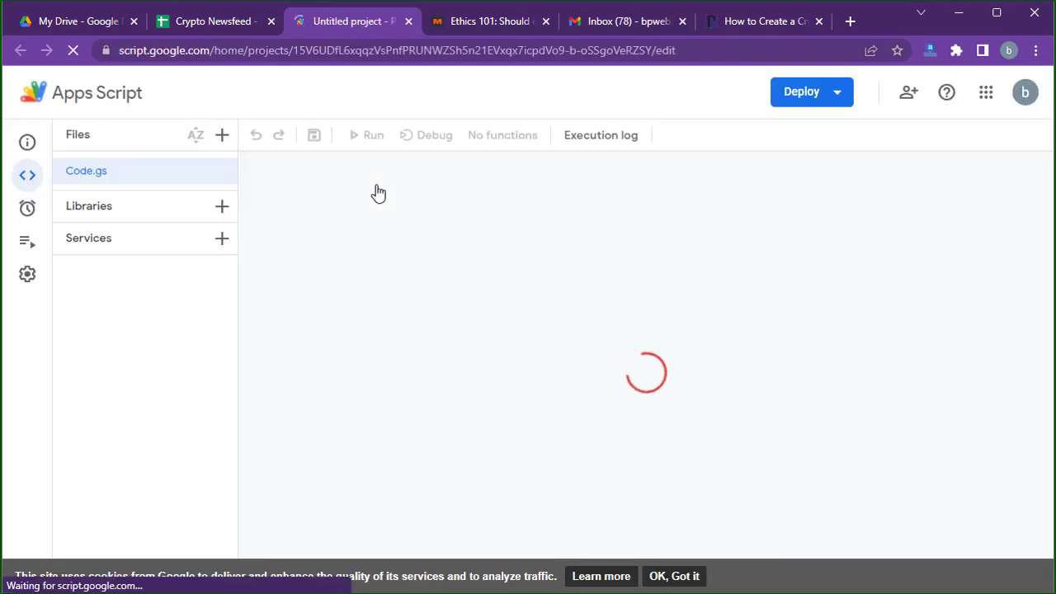
pyautogui.click(741, 20)
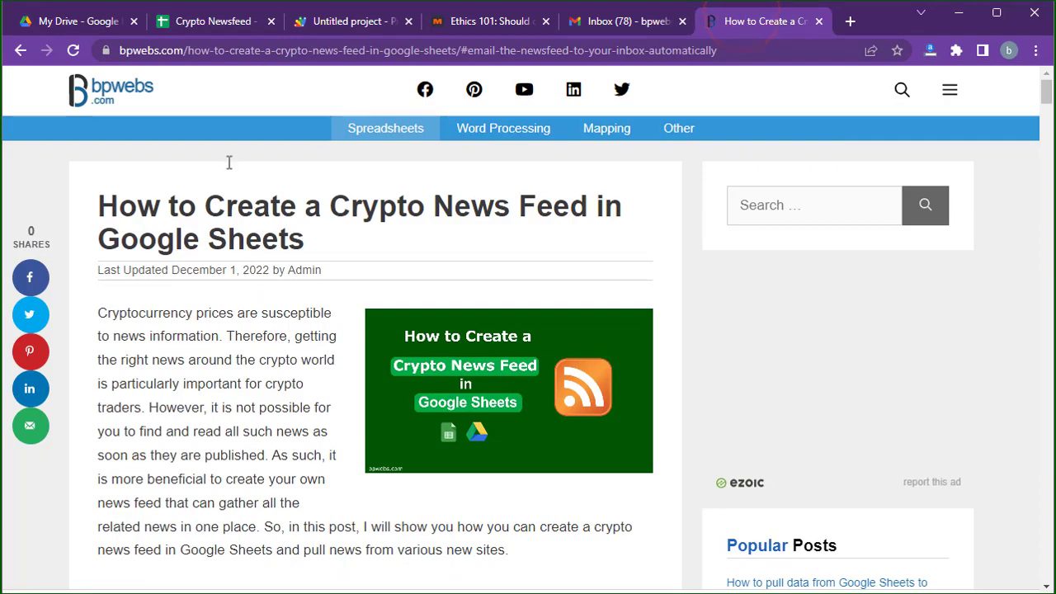
pyautogui.moveTo(97, 200); pyautogui.dragTo(316, 239)
pyautogui.click(259, 349)
pyautogui.scroll(-10, 260, 355)
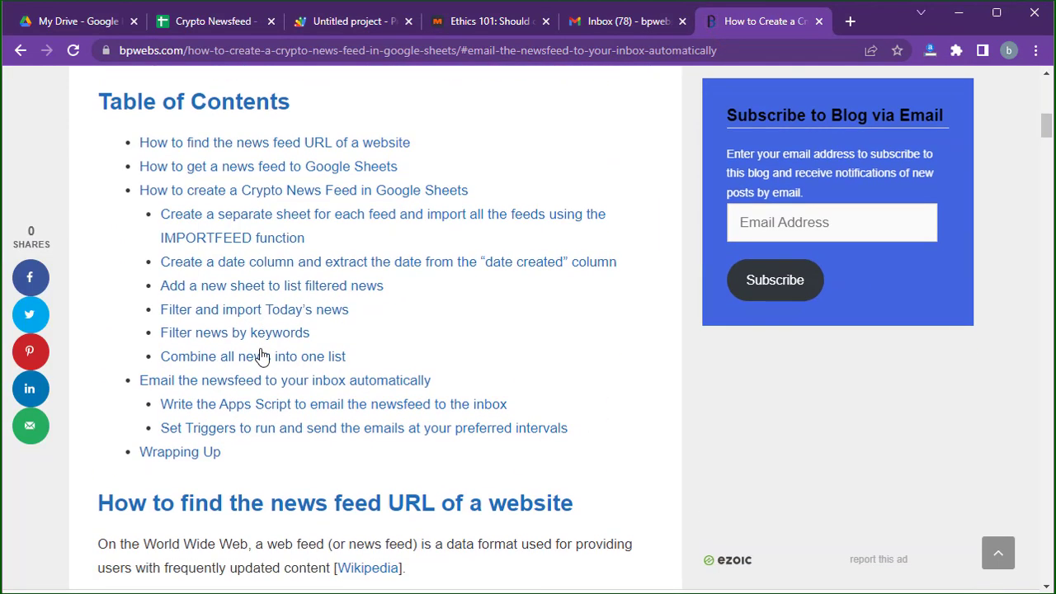
pyautogui.click(256, 379)
pyautogui.scroll(-5, 257, 382)
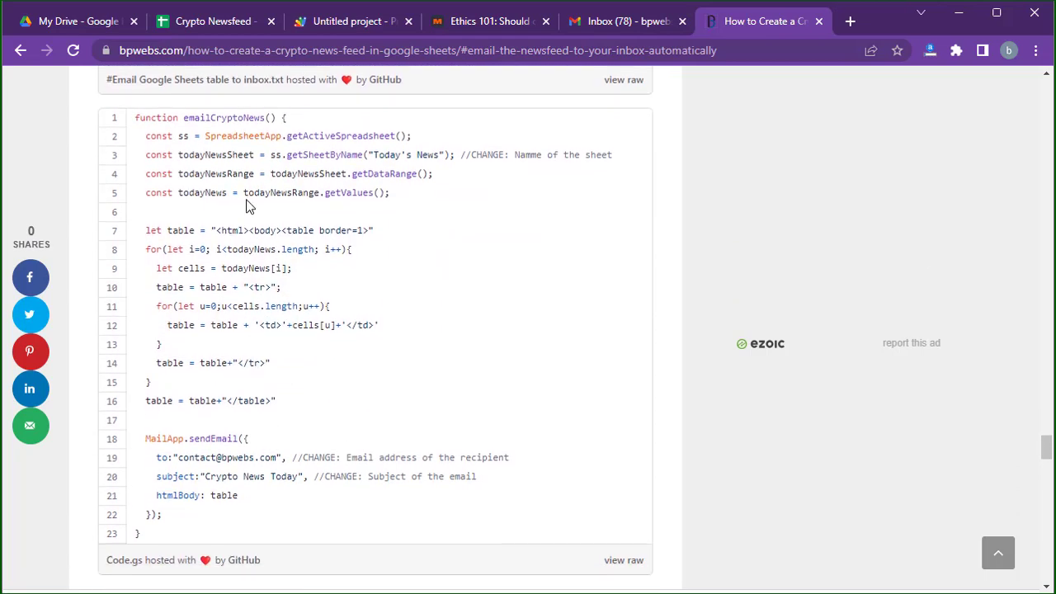
# Copy the whole emailCryptoNews function from the bpwebs post and replace the default code in the Apps Script file Code.gs with it.
pyautogui.moveTo(137, 118); pyautogui.dragTo(166, 533)
pyautogui.rightClick(203, 287)
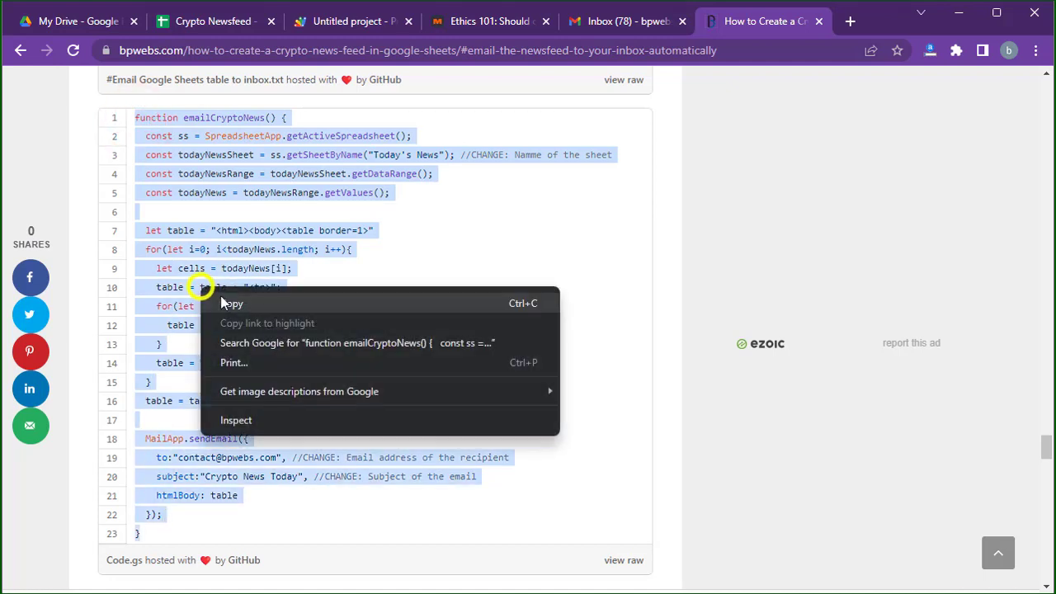
pyautogui.click(221, 298)
pyautogui.click(345, 21)
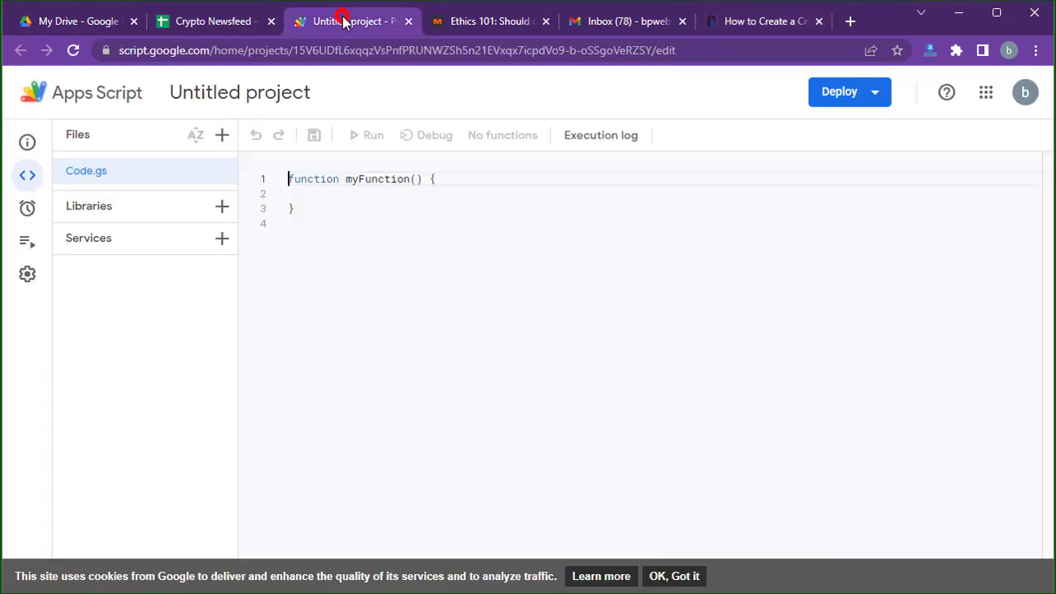
pyautogui.click(326, 223)
pyautogui.hotkey('ctrl', 'a')
pyautogui.press('BackSpace')
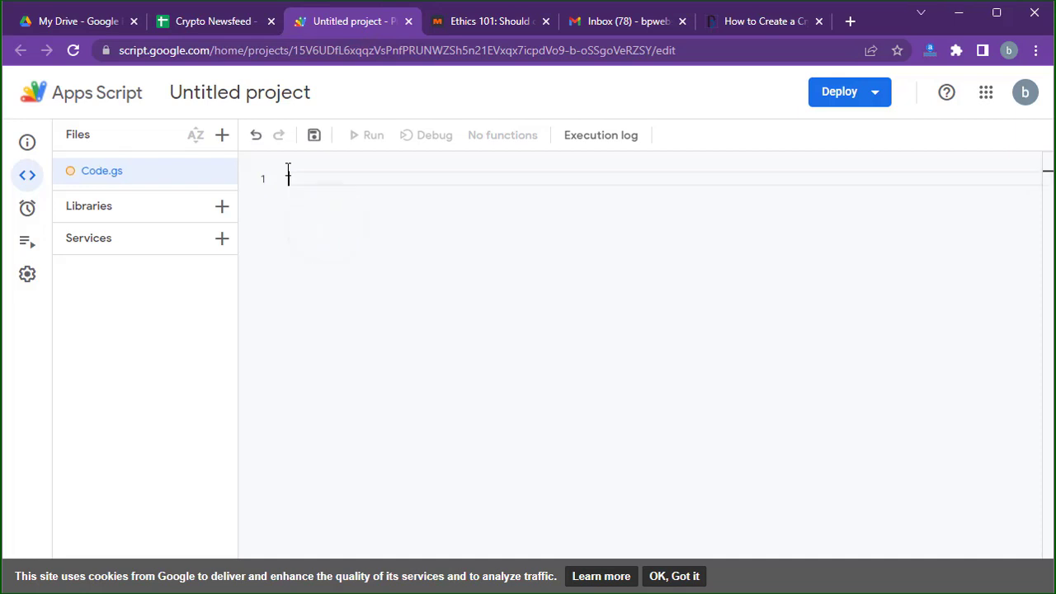
pyautogui.hotkey('ctrl', 'v')
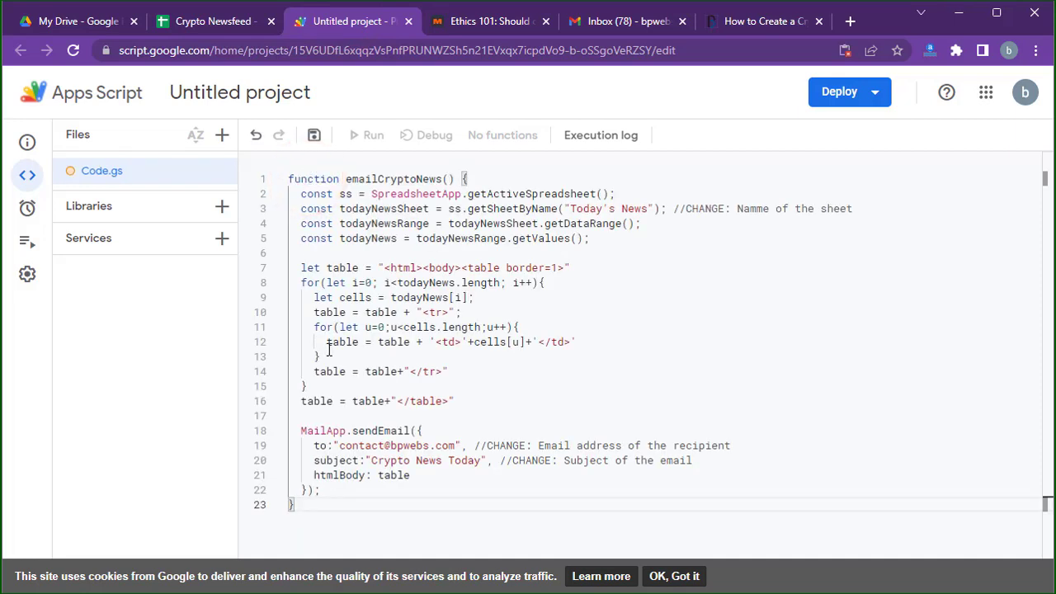
# Compare the Today's News sheet name in the Crypto Newsfeed spreadsheet with the name passed to getSheetByName in the script.
pyautogui.click(213, 21)
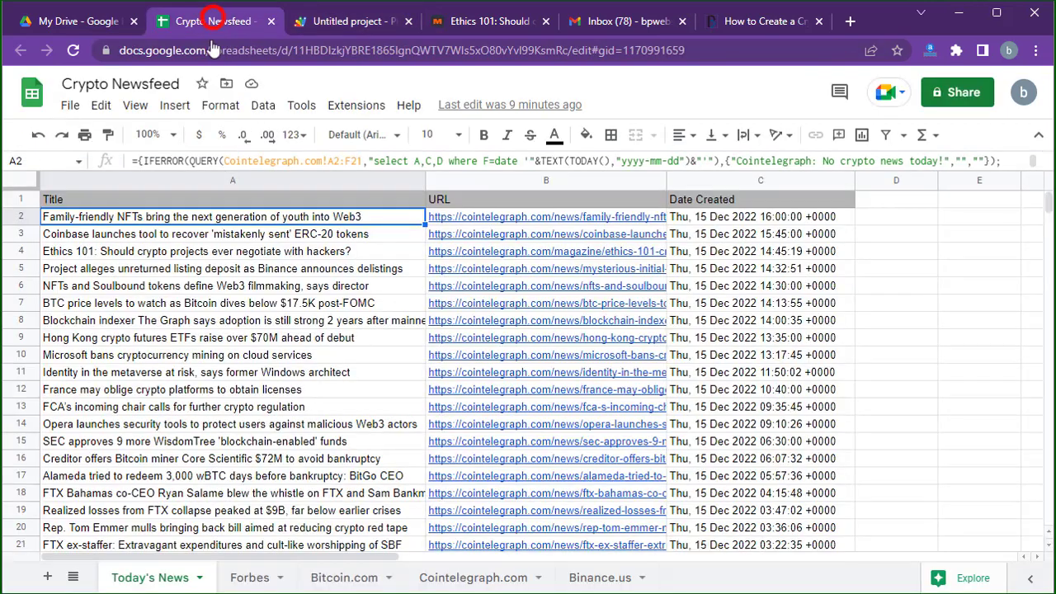
pyautogui.doubleClick(165, 580)
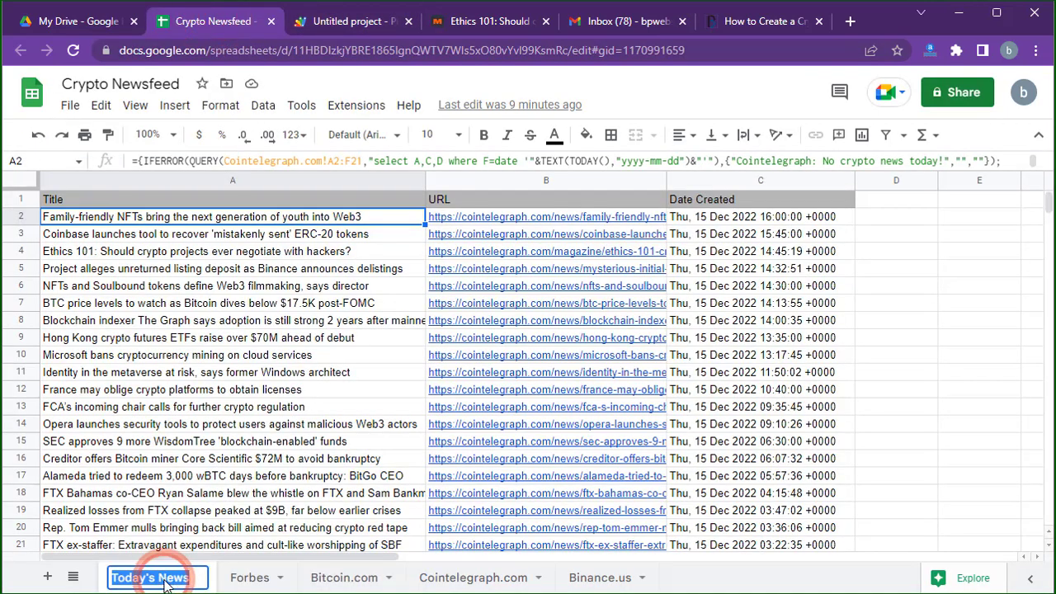
pyautogui.click(357, 33)
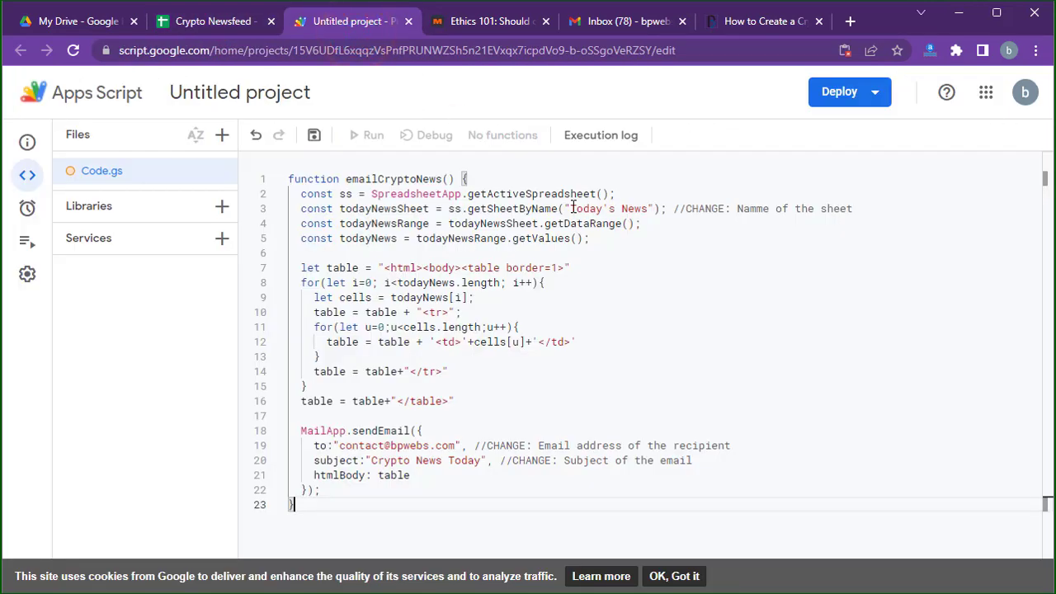
pyautogui.moveTo(573, 208); pyautogui.dragTo(649, 208)
pyautogui.click(649, 208)
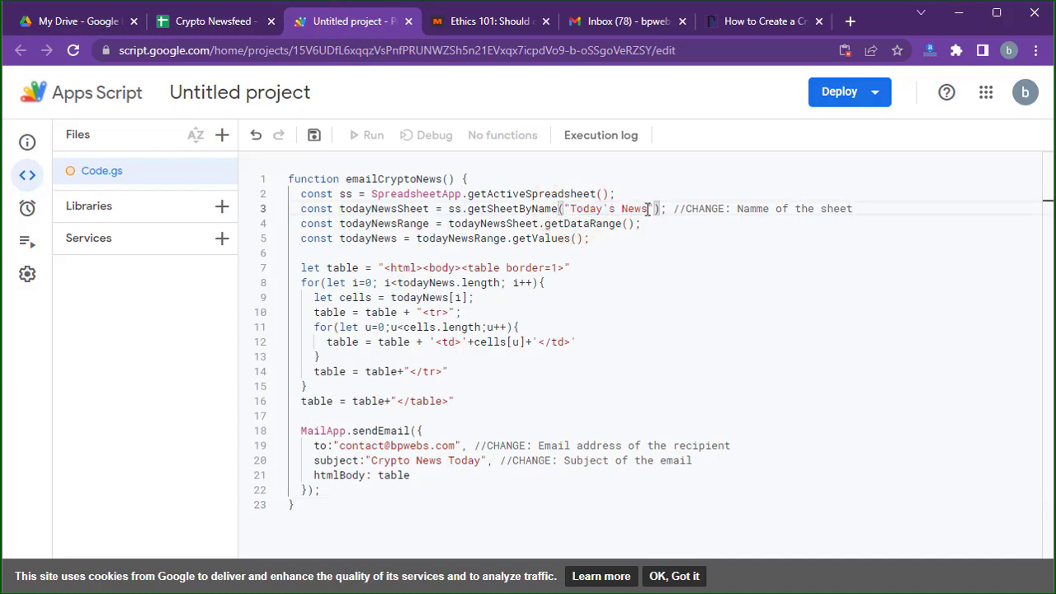
pyautogui.click(608, 328)
# Replace the placeholder recipient in the script's sendEmail call with the account's own e-mail address.
pyautogui.moveTo(340, 446); pyautogui.dragTo(456, 446)
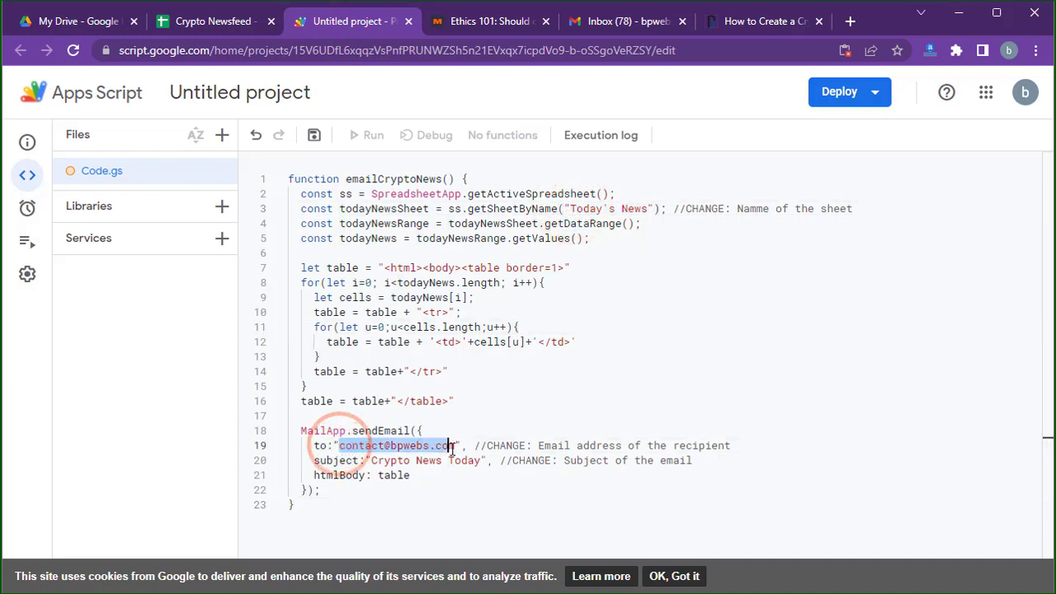
pyautogui.hotkey('ctrl', 'v')
pyautogui.click(488, 500)
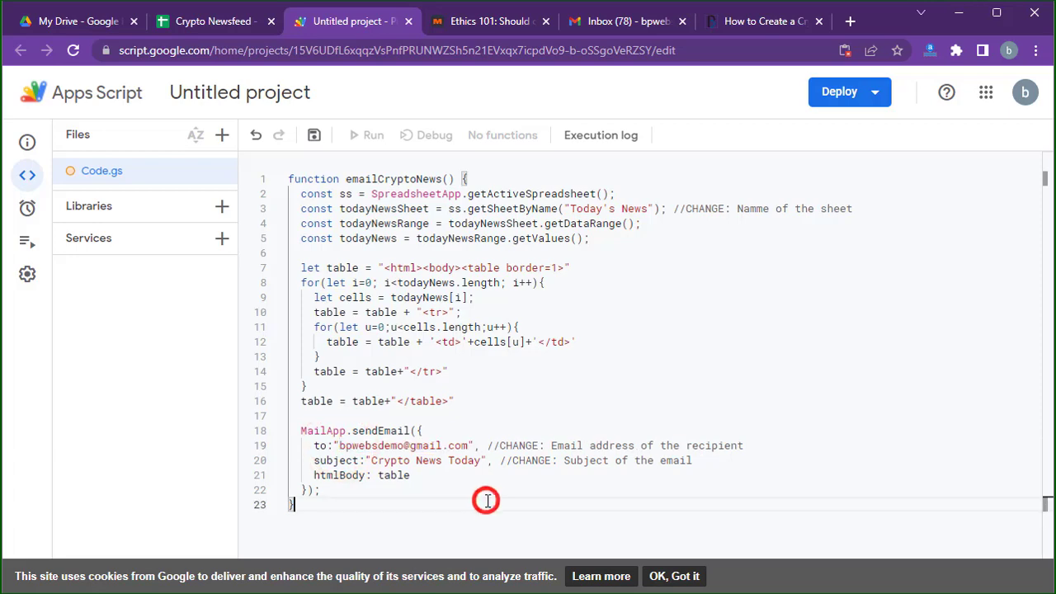
# Rename the Apps Script project as Crypto News and save it.
pyautogui.click(248, 92)
pyautogui.write('Crypto News')
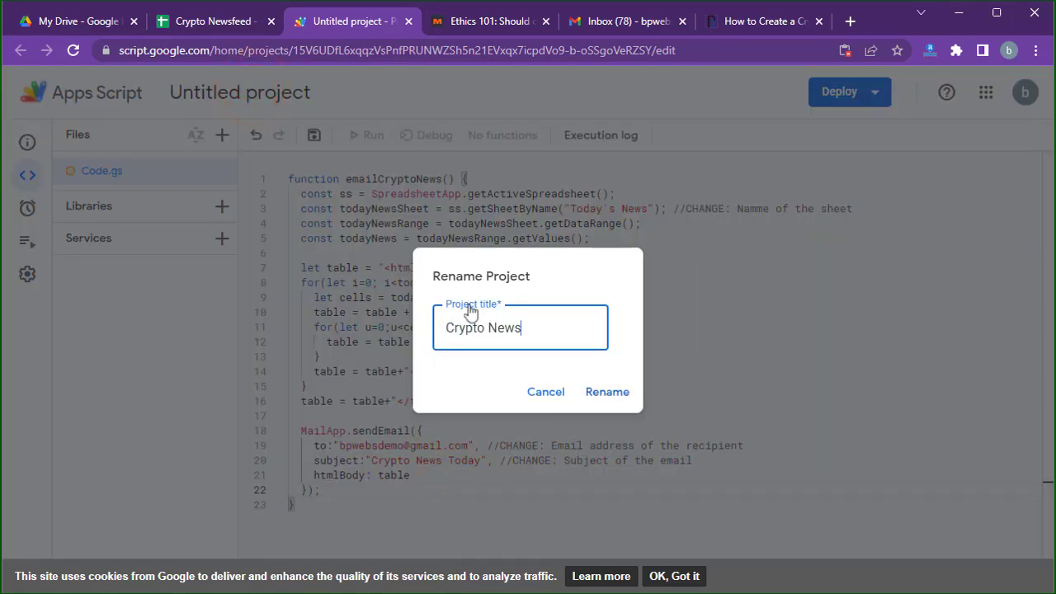
pyautogui.click(610, 394)
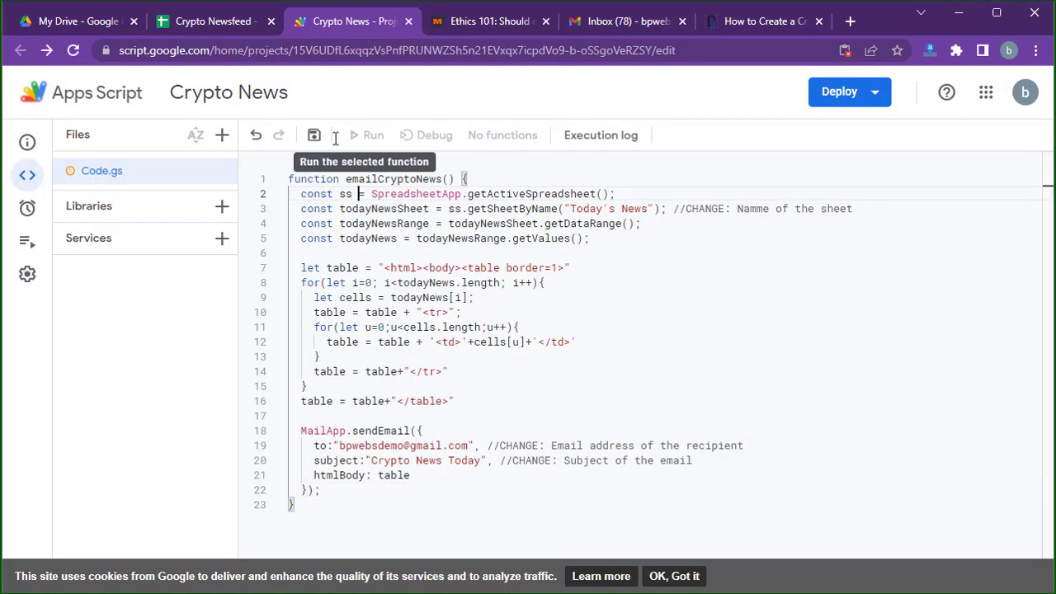
pyautogui.click(309, 134)
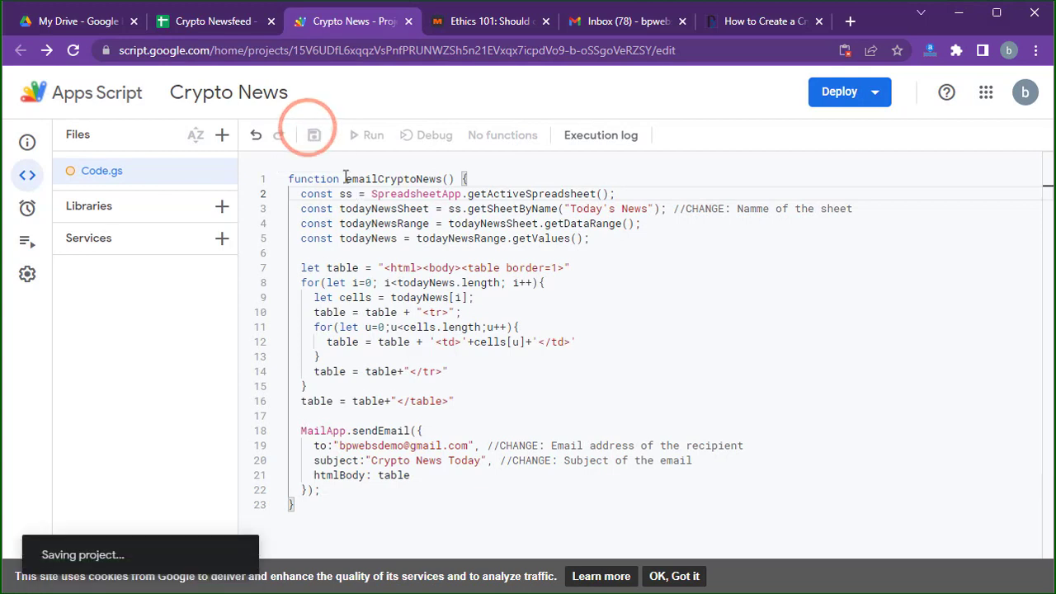
# Run emailCryptoNews, authorize the unverified Crypto News project with the demo Google account, and close the execution log.
pyautogui.doubleClick(385, 180)
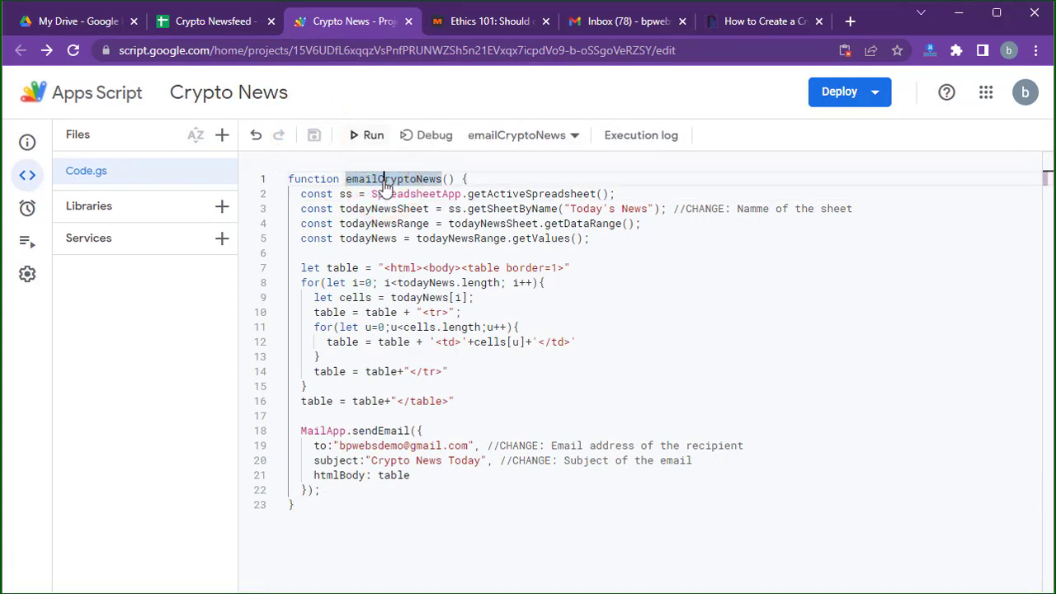
pyautogui.click(373, 136)
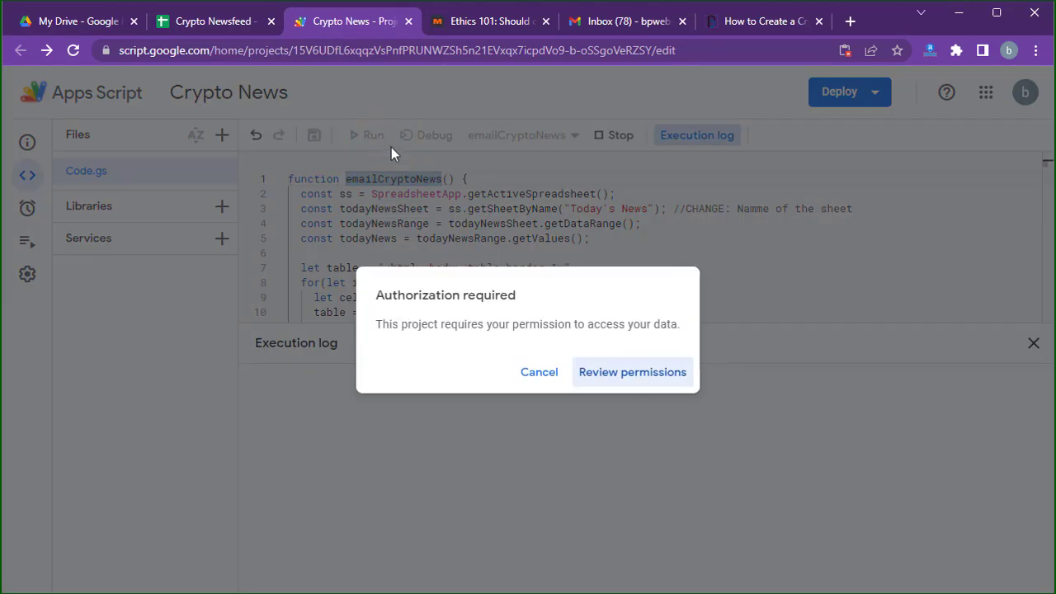
pyautogui.click(633, 374)
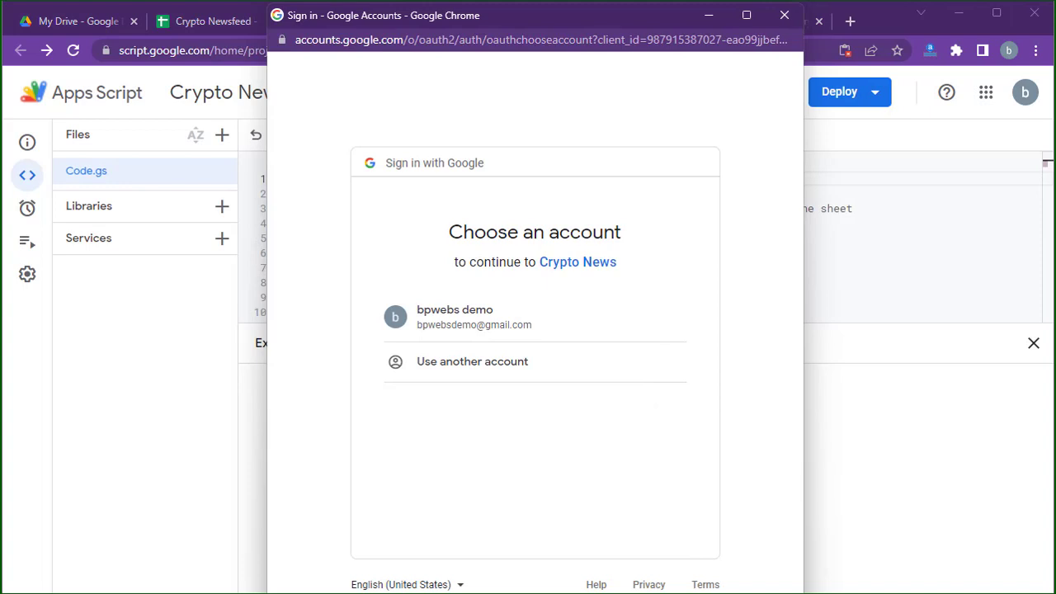
pyautogui.click(493, 293)
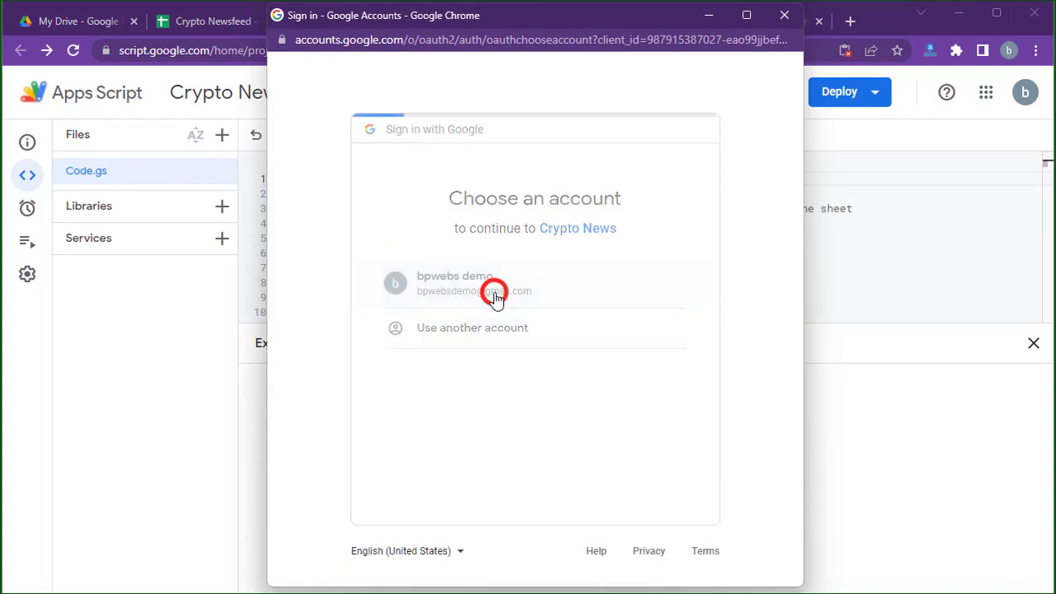
pyautogui.click(321, 358)
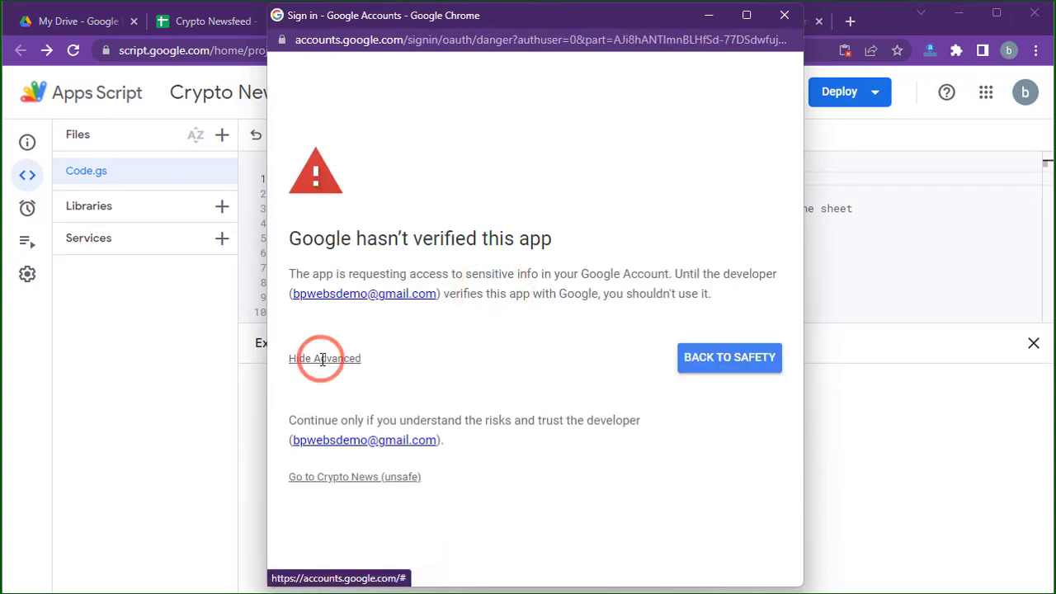
pyautogui.click(331, 480)
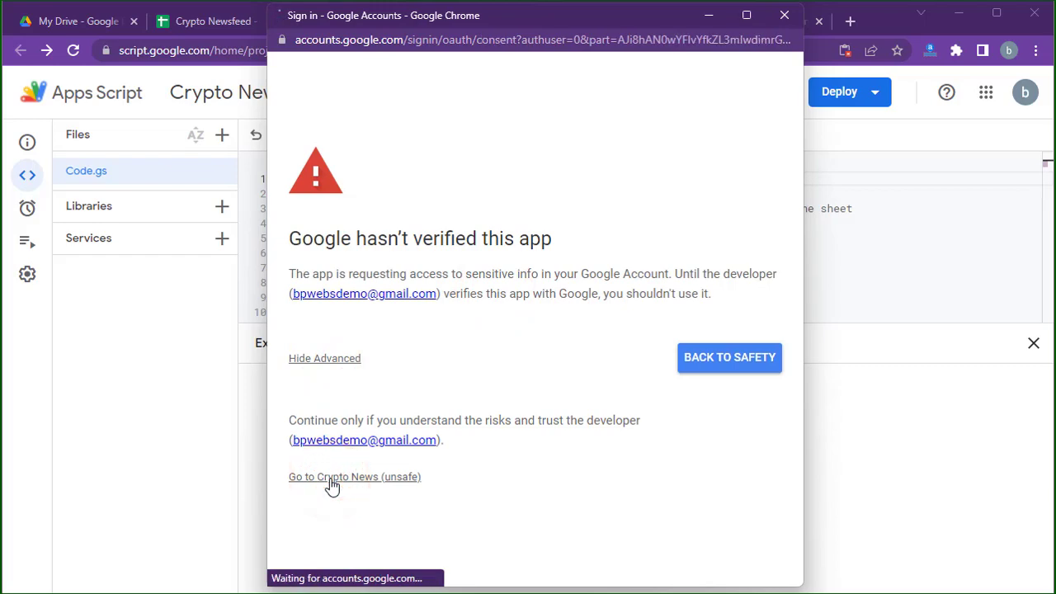
pyautogui.scroll(-2, 412, 487)
pyautogui.click(608, 484)
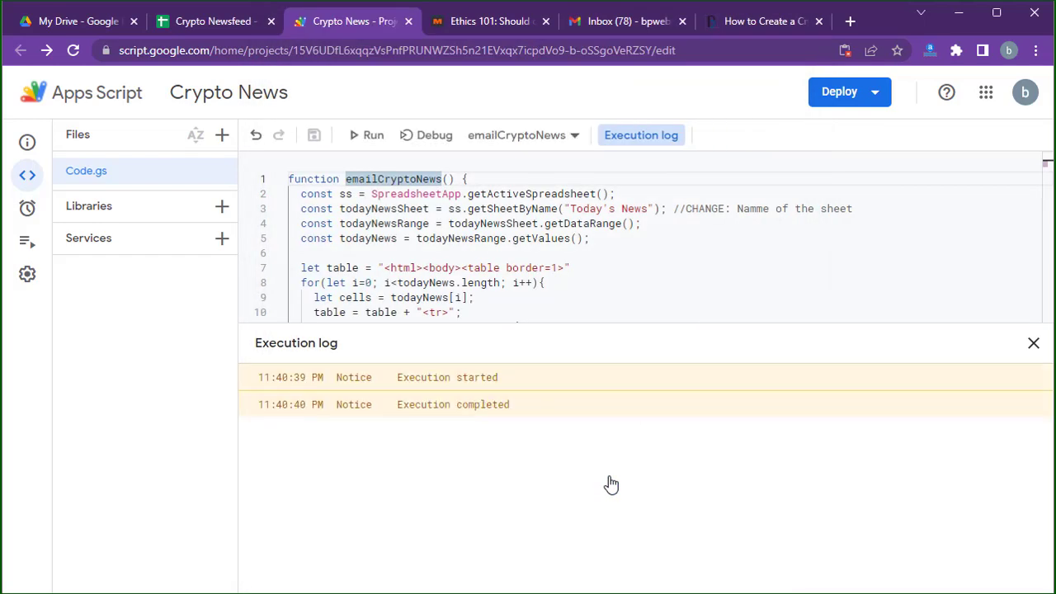
pyautogui.click(1033, 344)
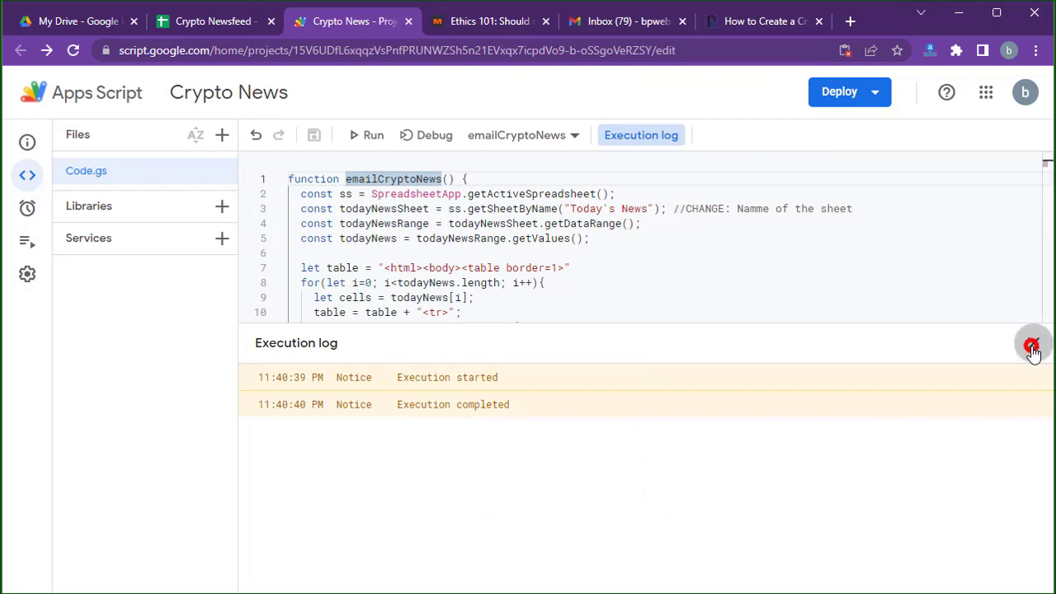
# Open the Crypto News Today message in the Gmail inbox and look through its emailed news table.
pyautogui.click(587, 22)
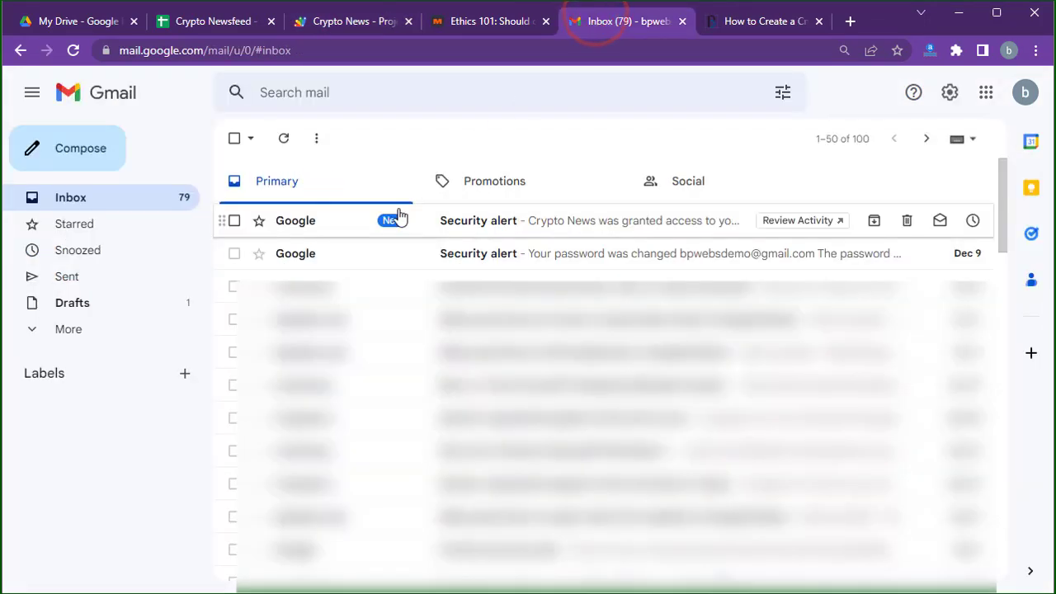
pyautogui.click(481, 228)
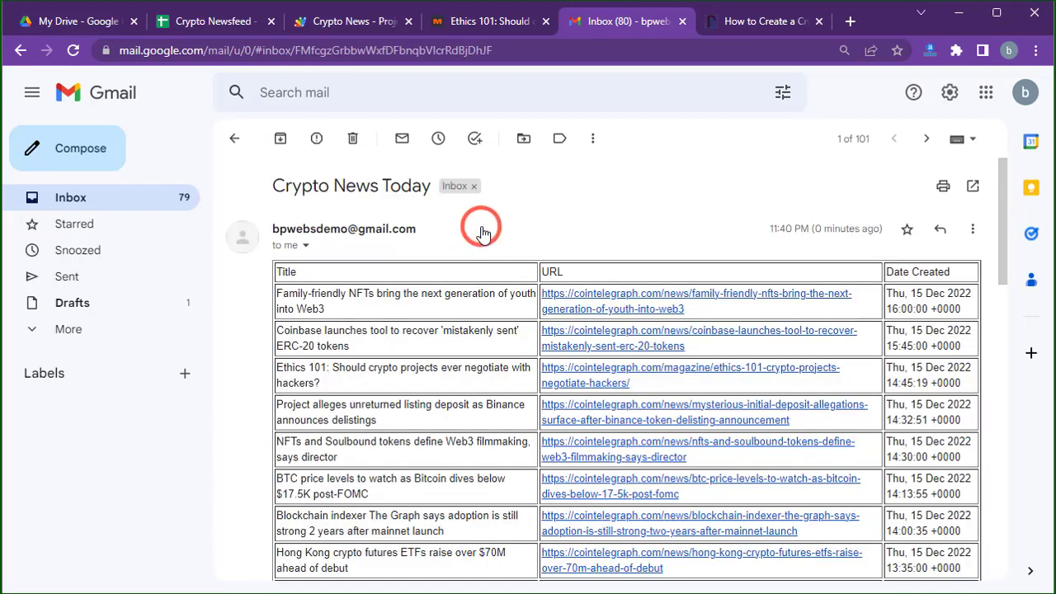
pyautogui.scroll(-2, 460, 399)
pyautogui.scroll(-4, 459, 399)
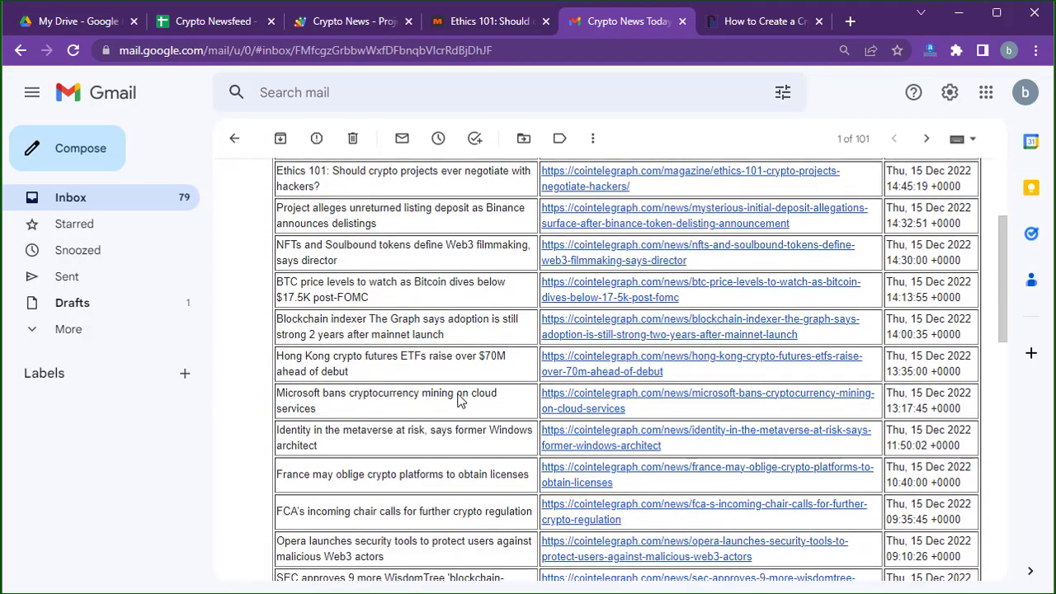
pyautogui.scroll(-3, 460, 399)
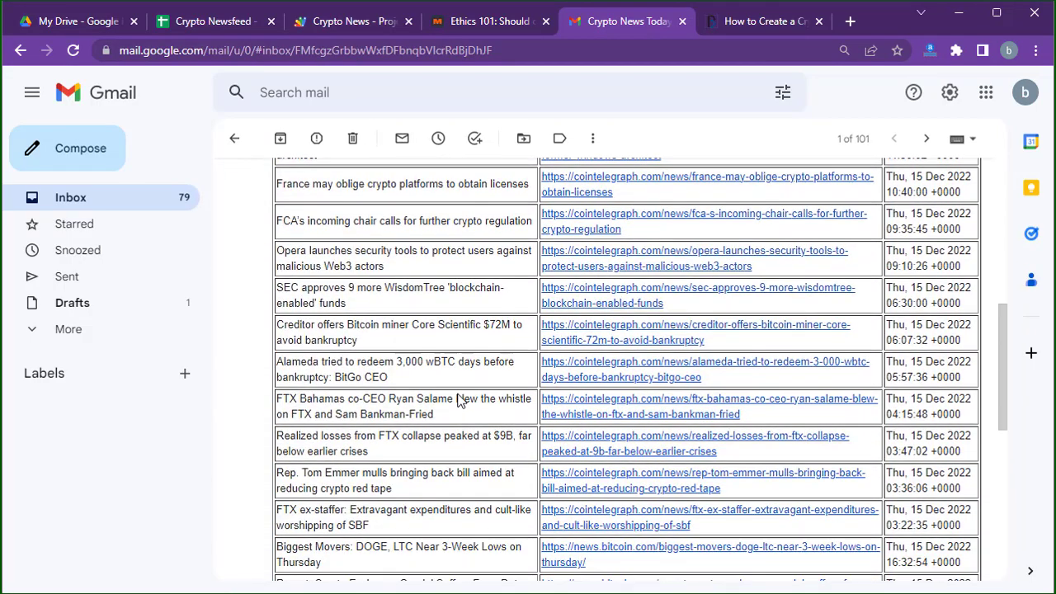
pyautogui.scroll(9, 459, 399)
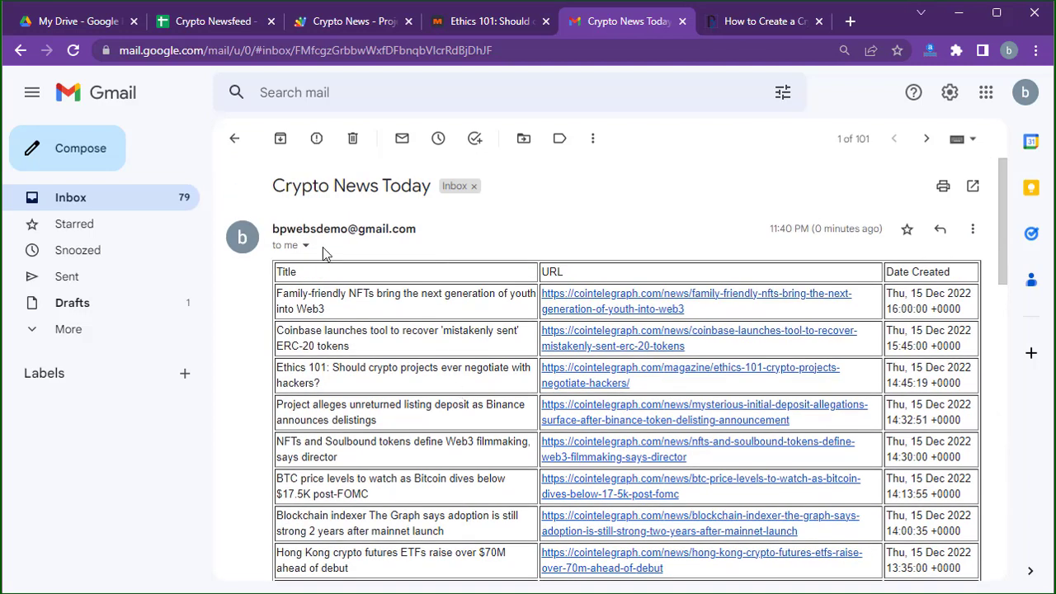
# Start a new trigger for emailCryptoNews in the Crypto News script project, with Time-driven as the event source.
pyautogui.click(280, 21)
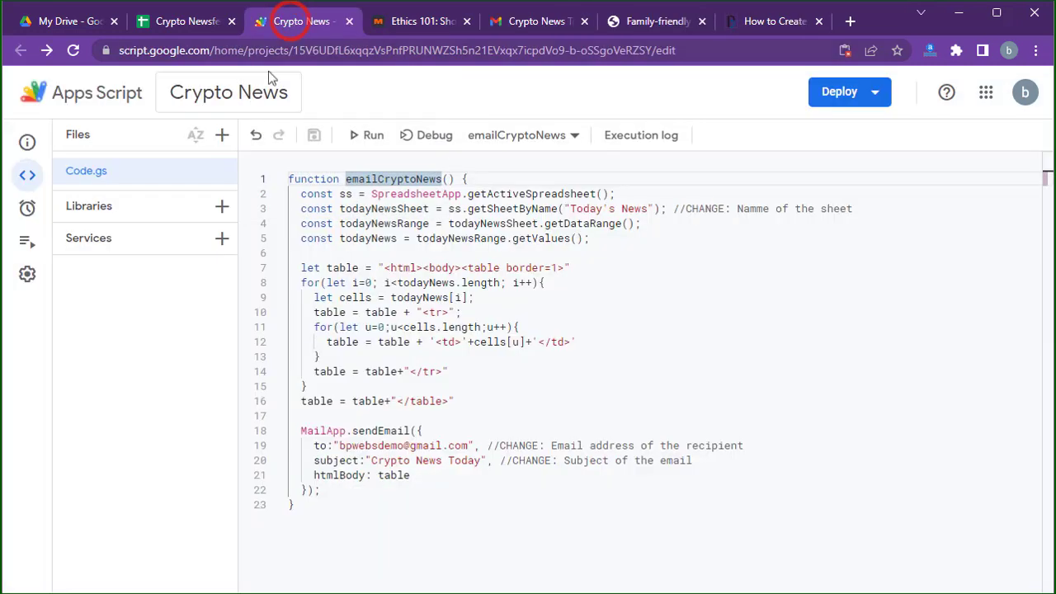
pyautogui.click(24, 211)
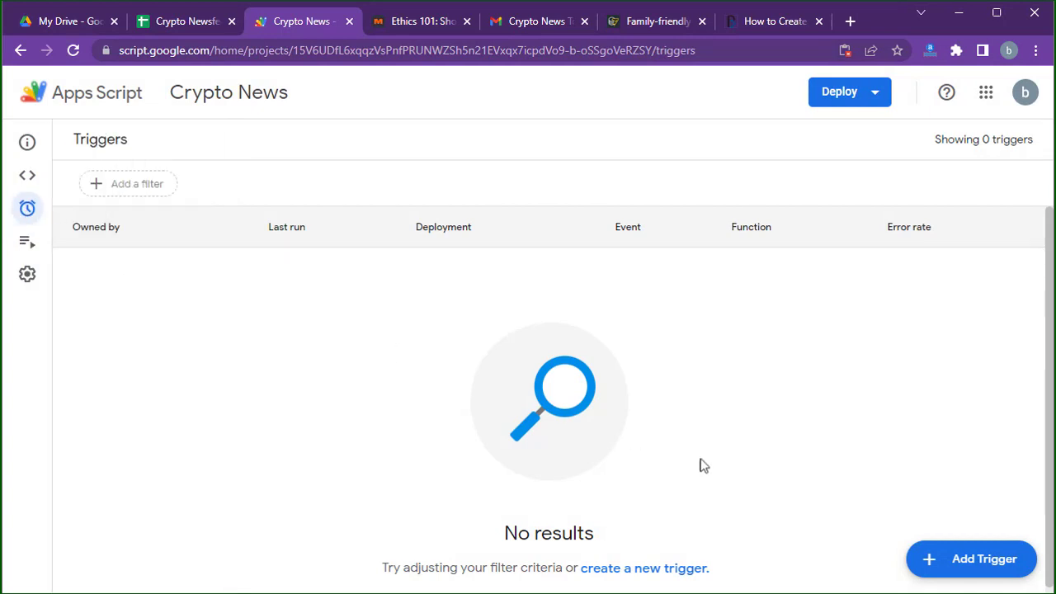
pyautogui.click(989, 569)
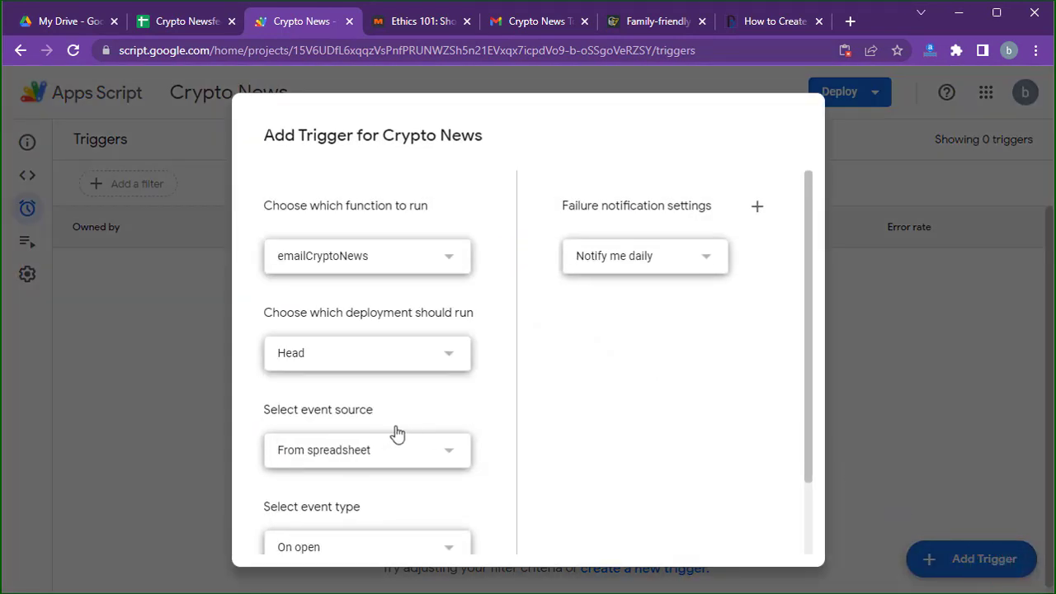
pyautogui.scroll(-1, 395, 426)
pyautogui.scroll(1, 425, 392)
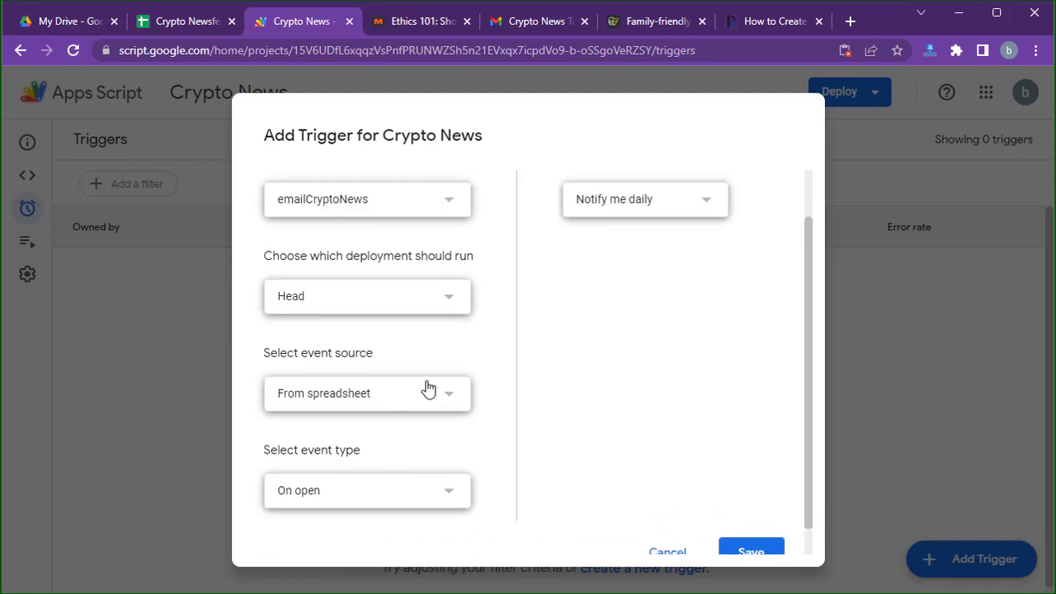
pyautogui.scroll(-1, 437, 369)
pyautogui.click(437, 369)
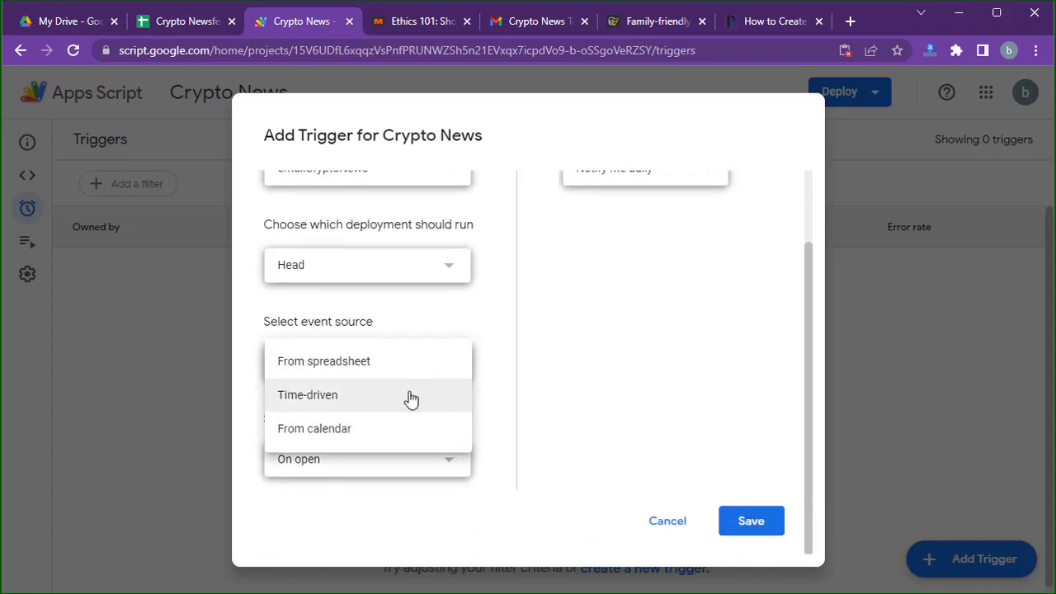
pyautogui.click(411, 398)
# Set the trigger to a Day timer running 7pm to 8pm and save it.
pyautogui.scroll(-1, 410, 392)
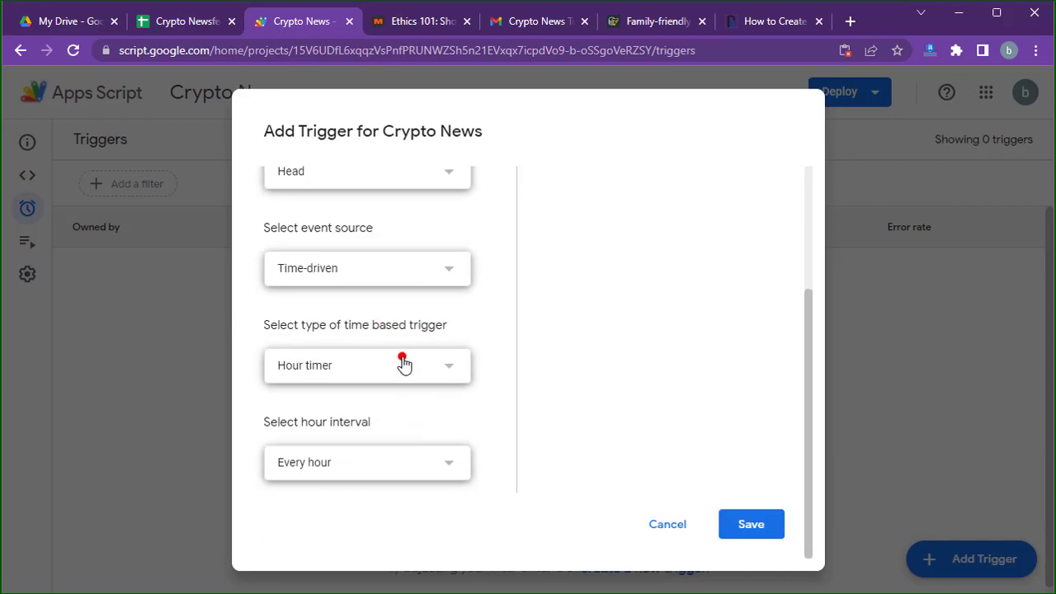
pyautogui.click(404, 363)
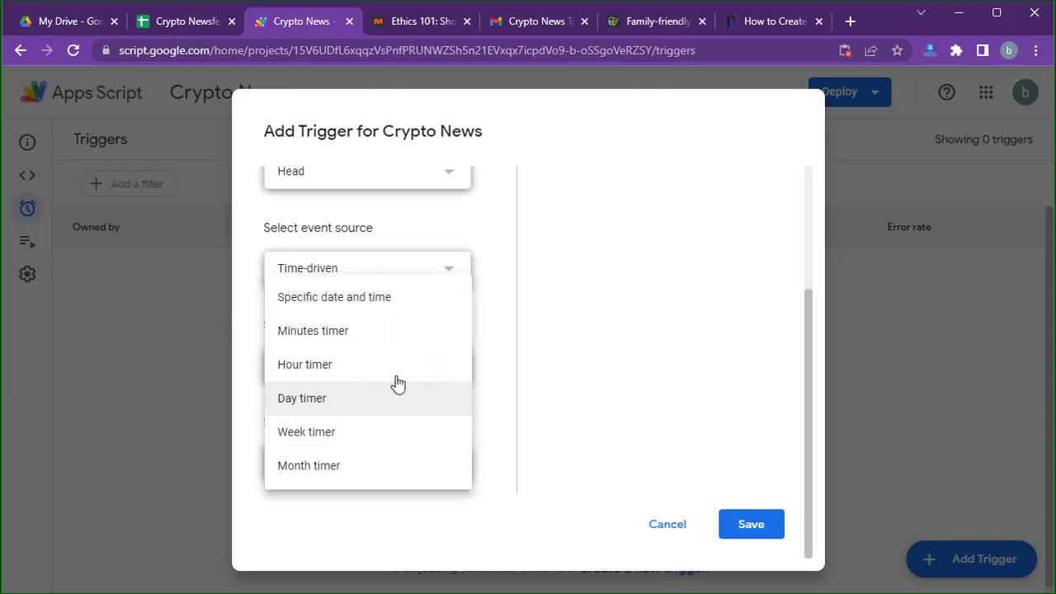
pyautogui.click(388, 400)
pyautogui.scroll(-1, 387, 400)
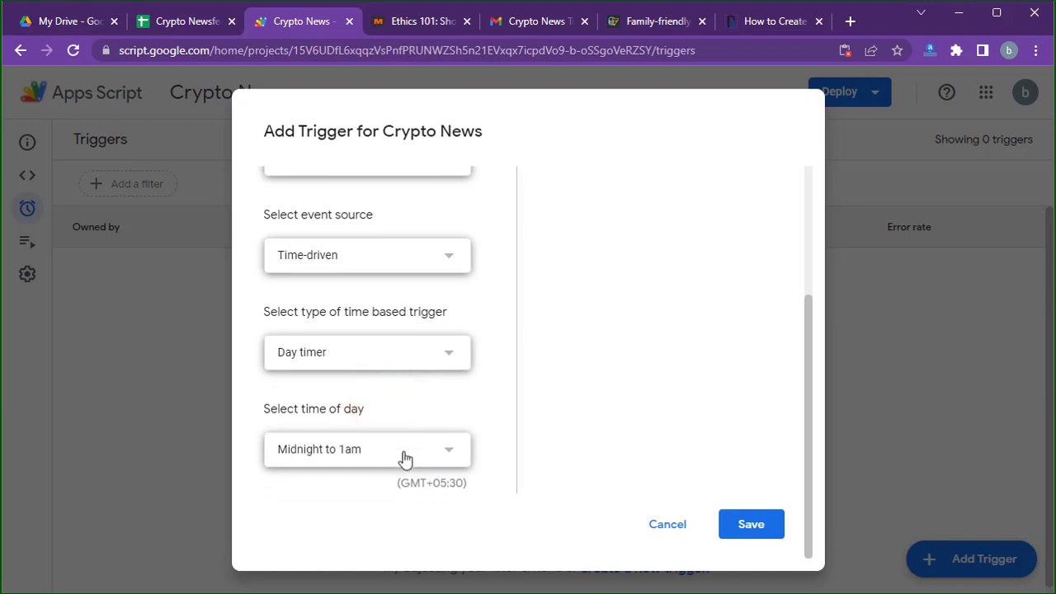
pyautogui.click(405, 456)
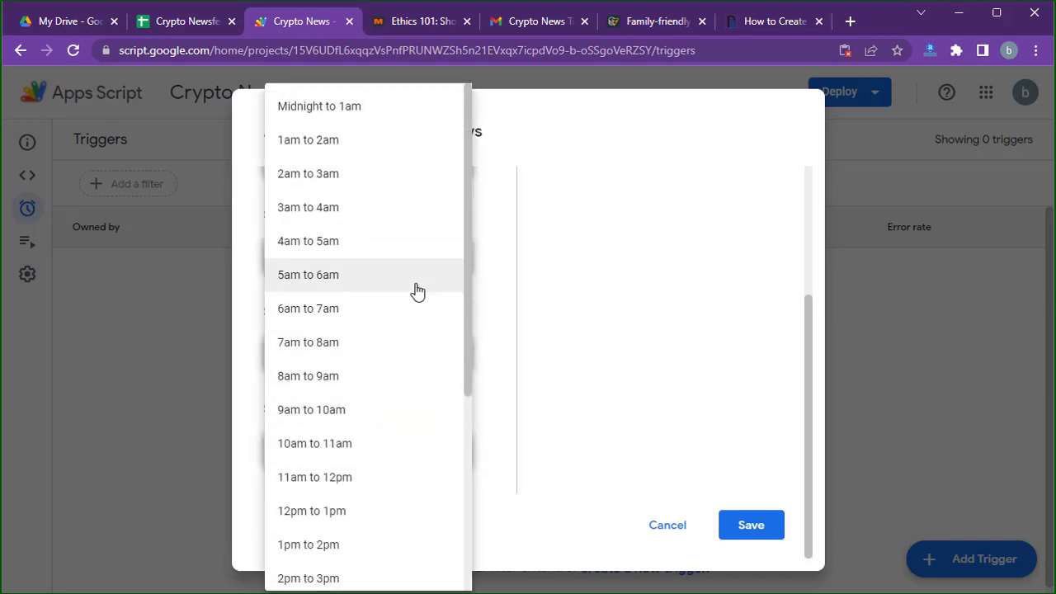
pyautogui.scroll(-3, 375, 462)
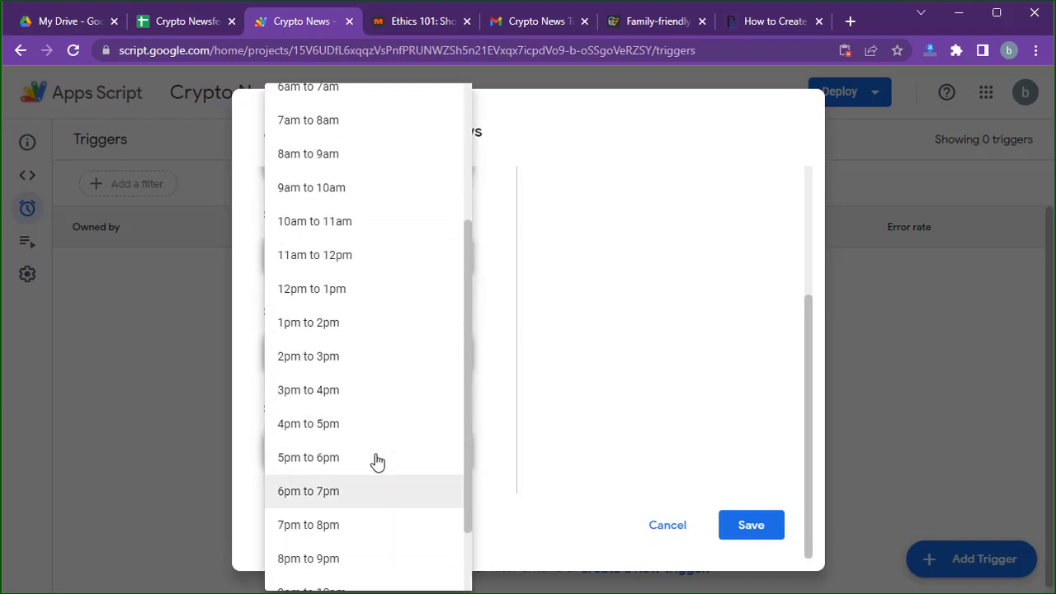
pyautogui.click(369, 520)
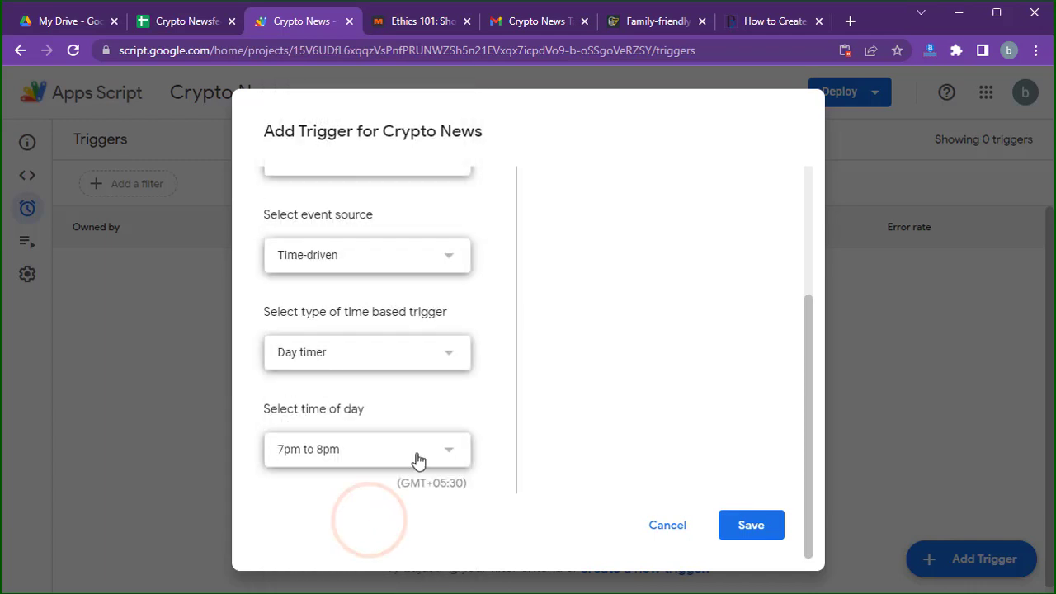
pyautogui.click(756, 528)
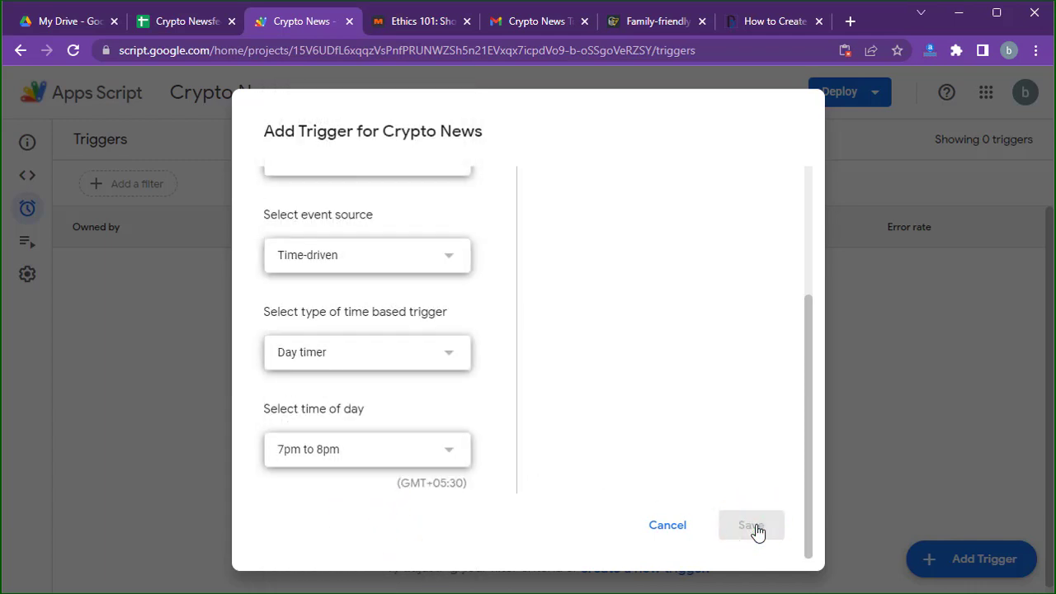